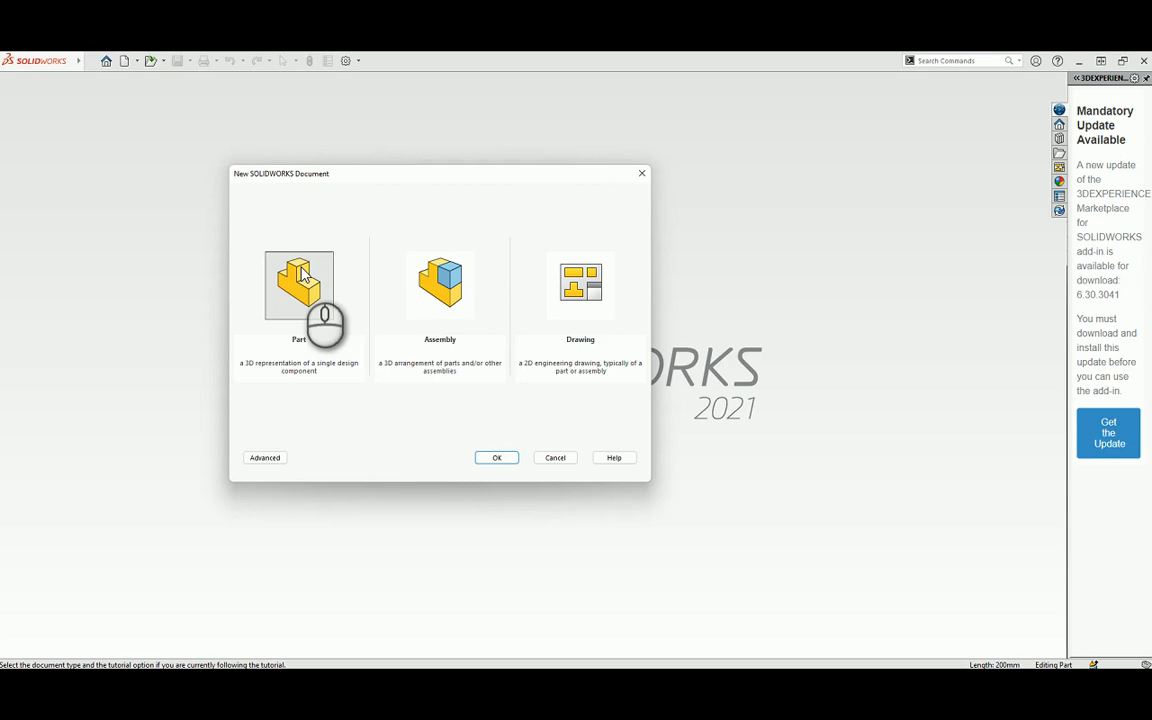
Create a new part document.
click(302, 274)
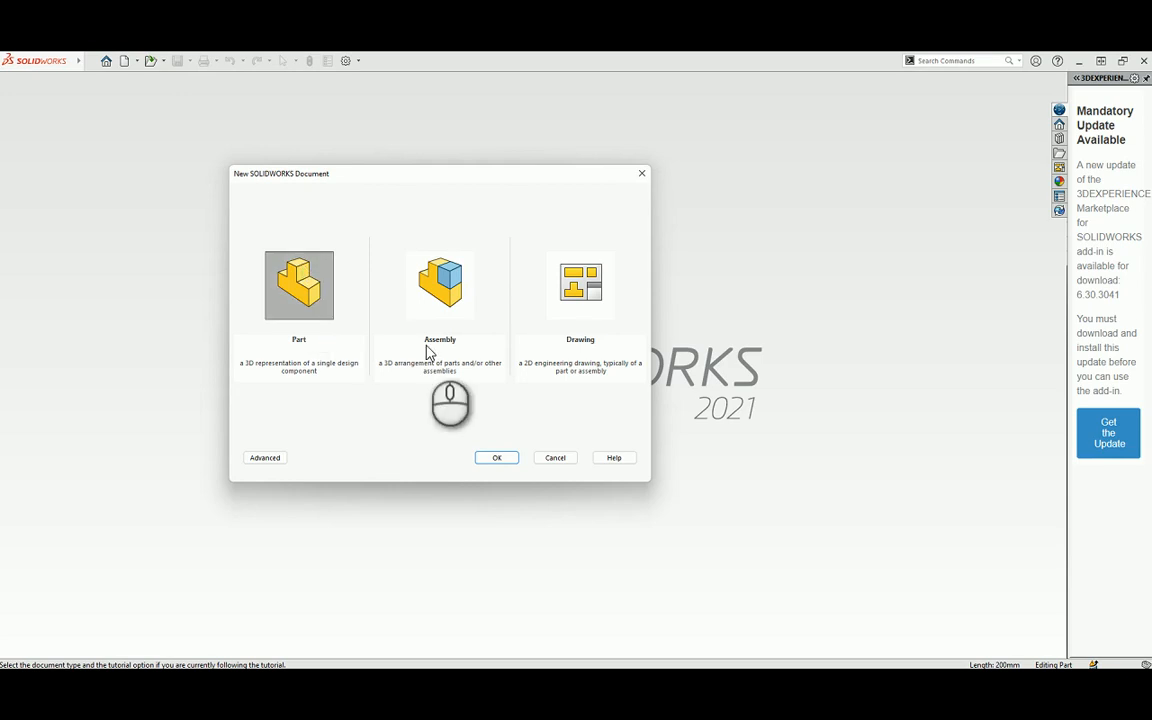
click(497, 458)
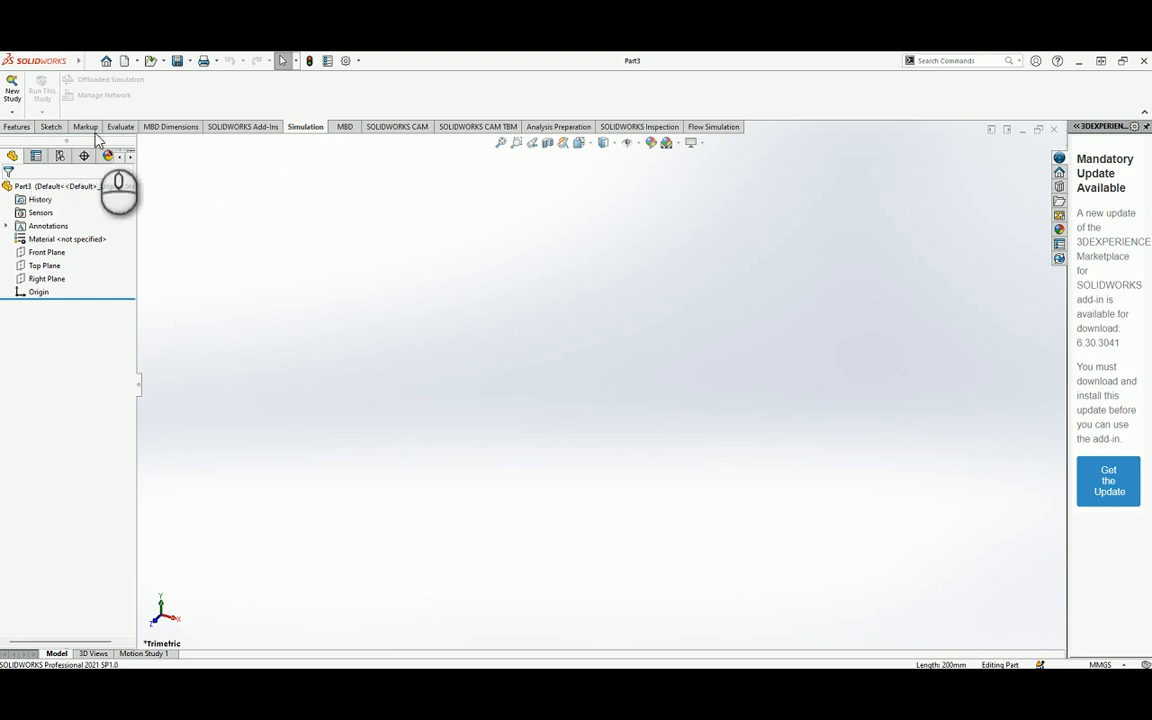
Start a new sketch on the Top Plane.
click(16, 127)
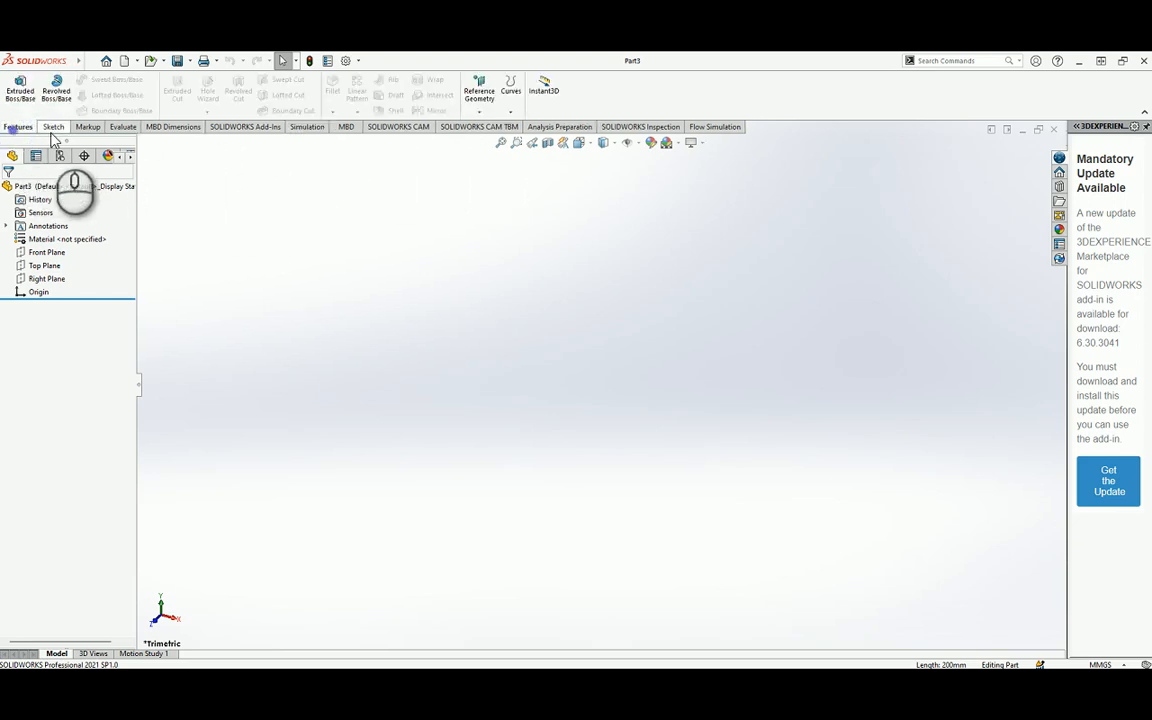
click(53, 127)
click(87, 127)
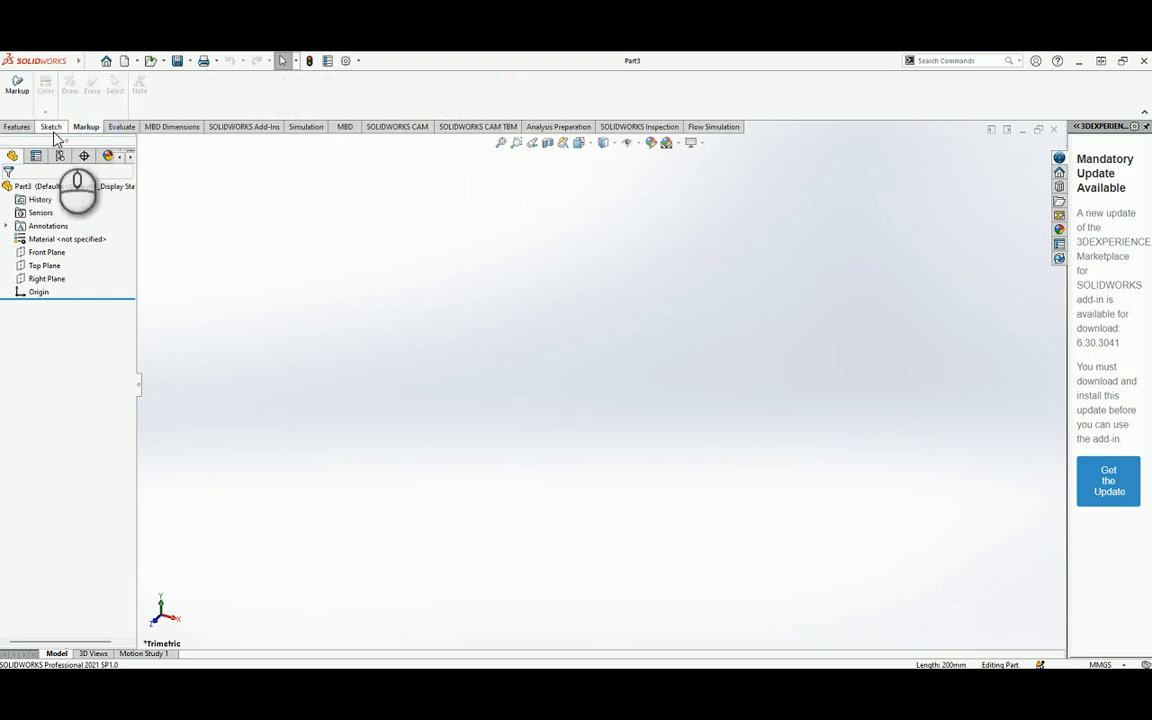
click(53, 128)
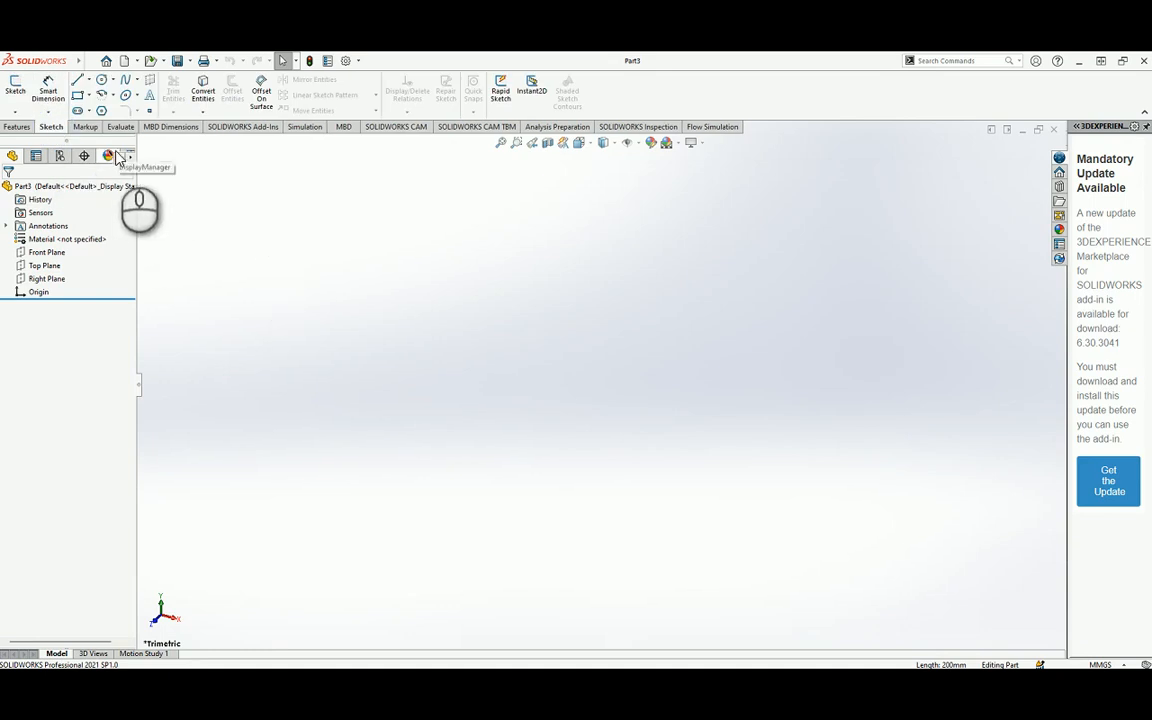
click(15, 90)
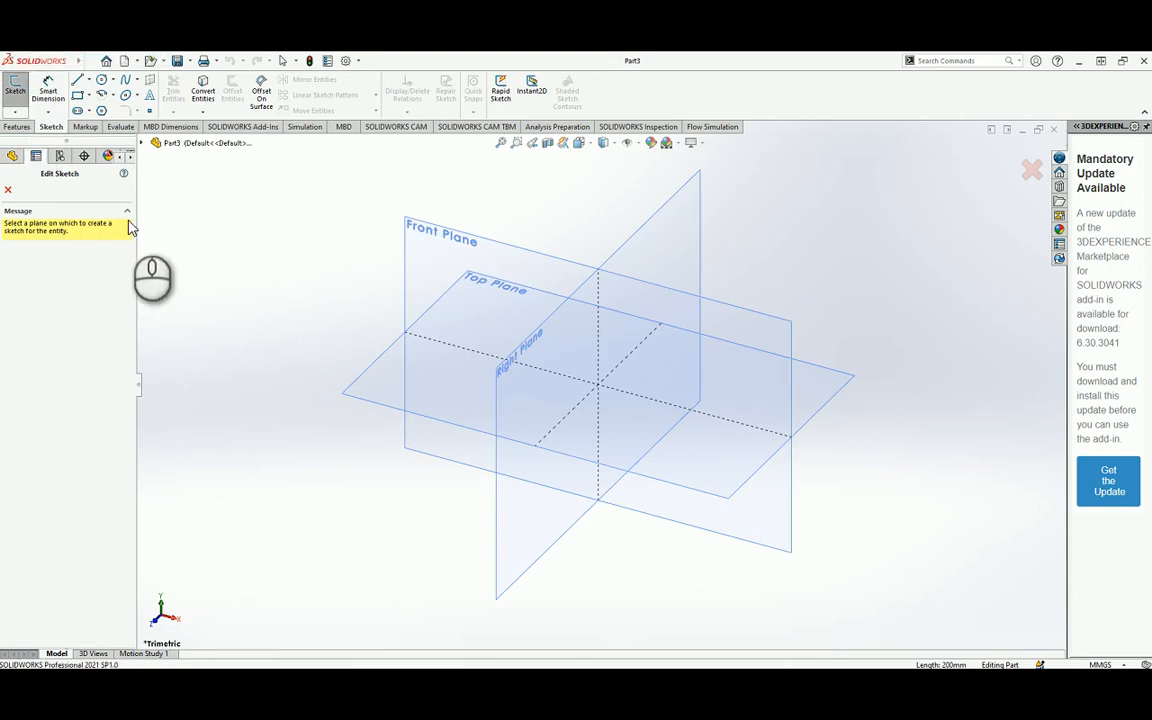
click(491, 288)
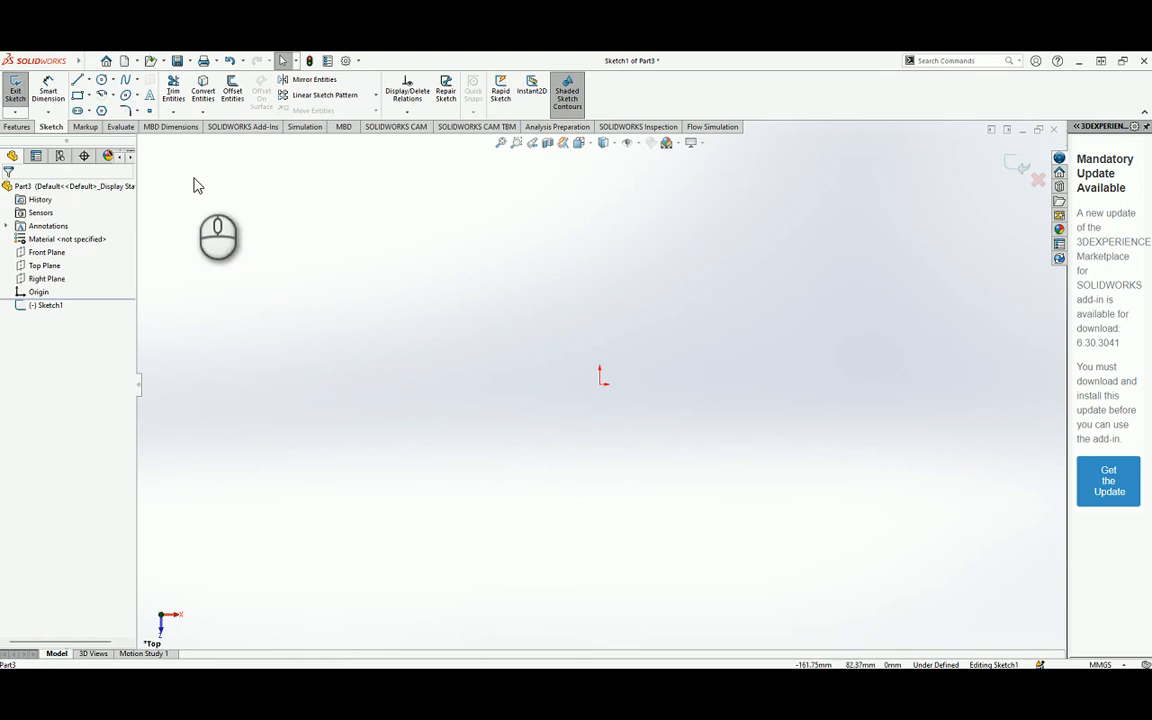
Sketch a corner rectangle about 133 mm wide and 33 mm high, starting at the origin.
click(78, 96)
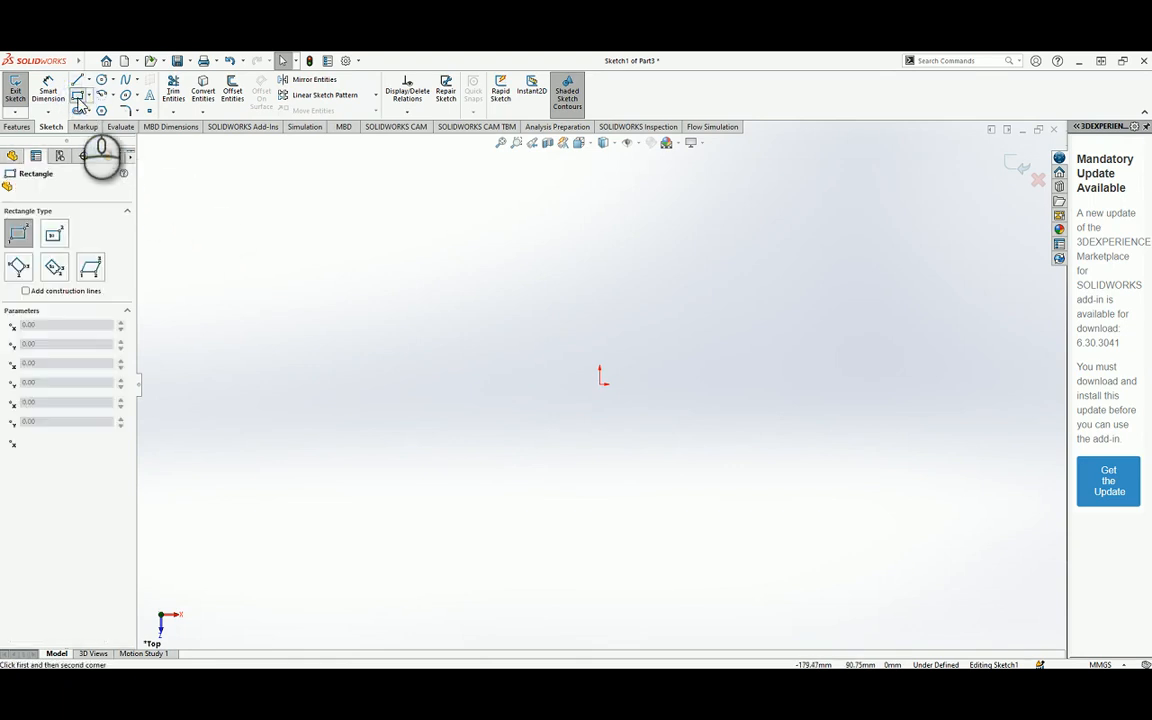
click(600, 384)
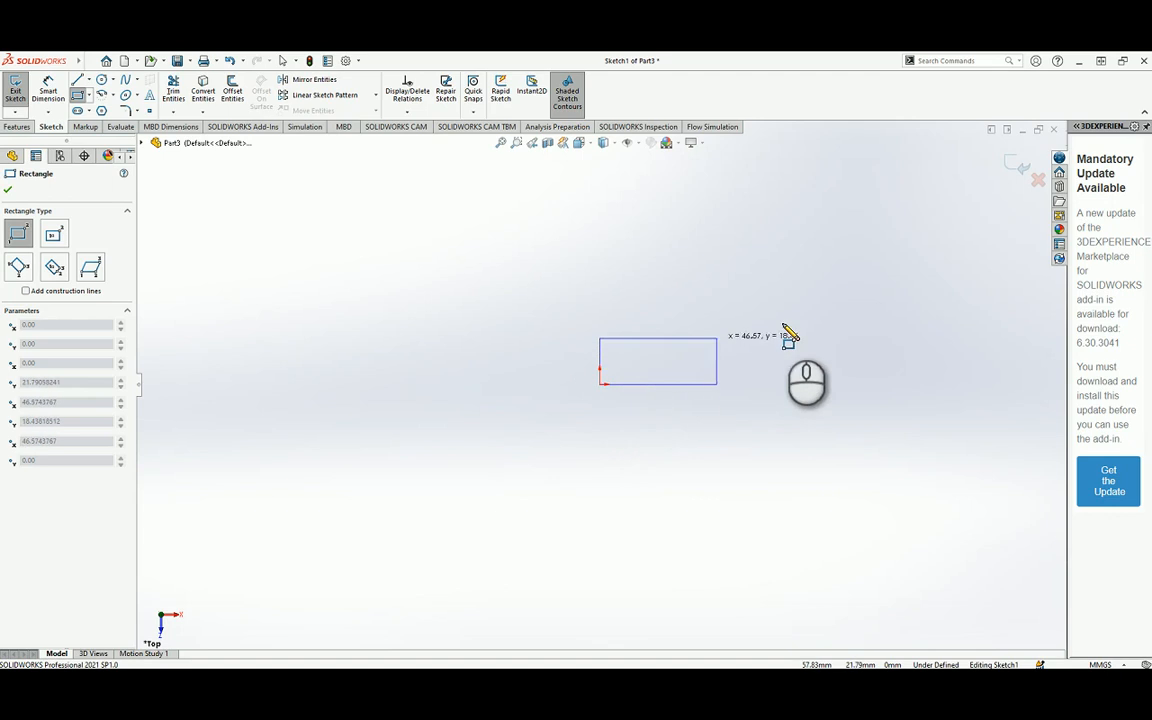
click(930, 304)
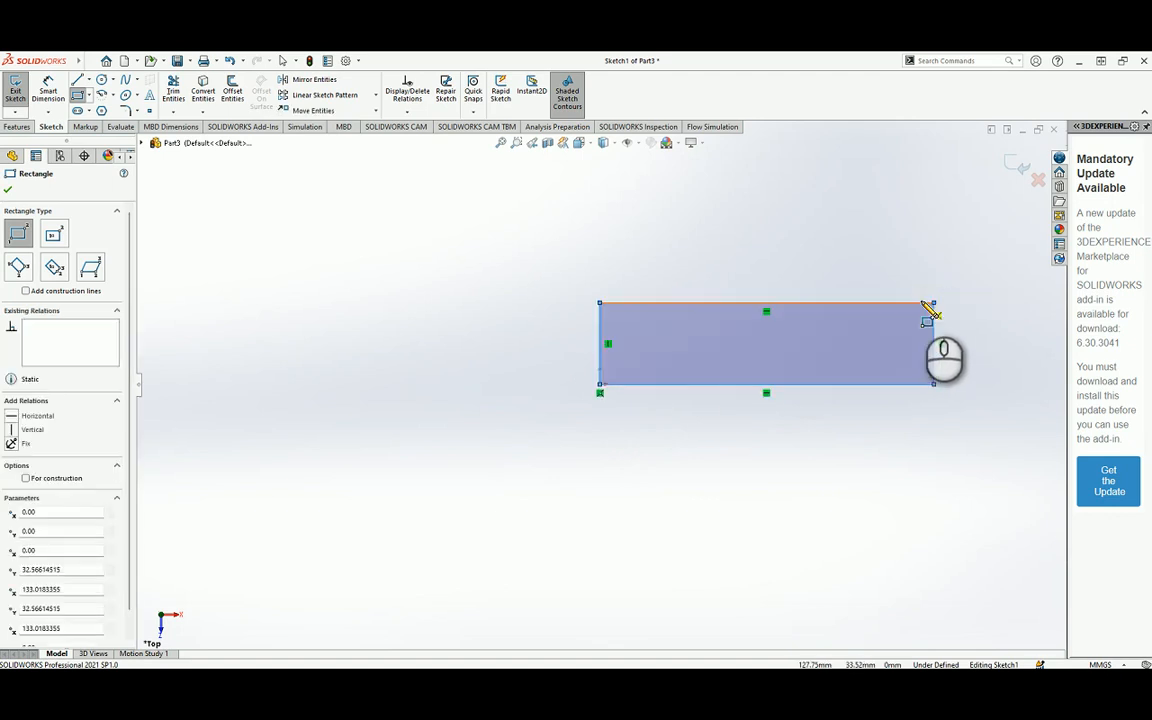
click(8, 189)
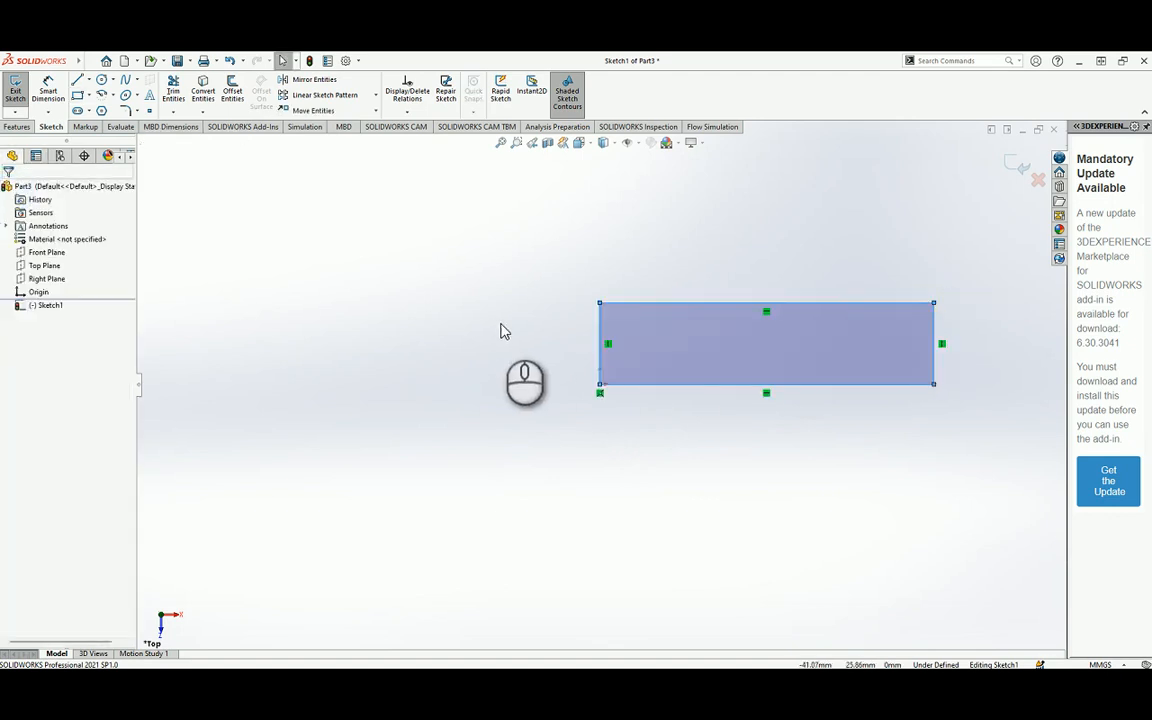
Dimension the rectangle's left vertical edge to 50 mm with Smart Dimension.
click(47, 88)
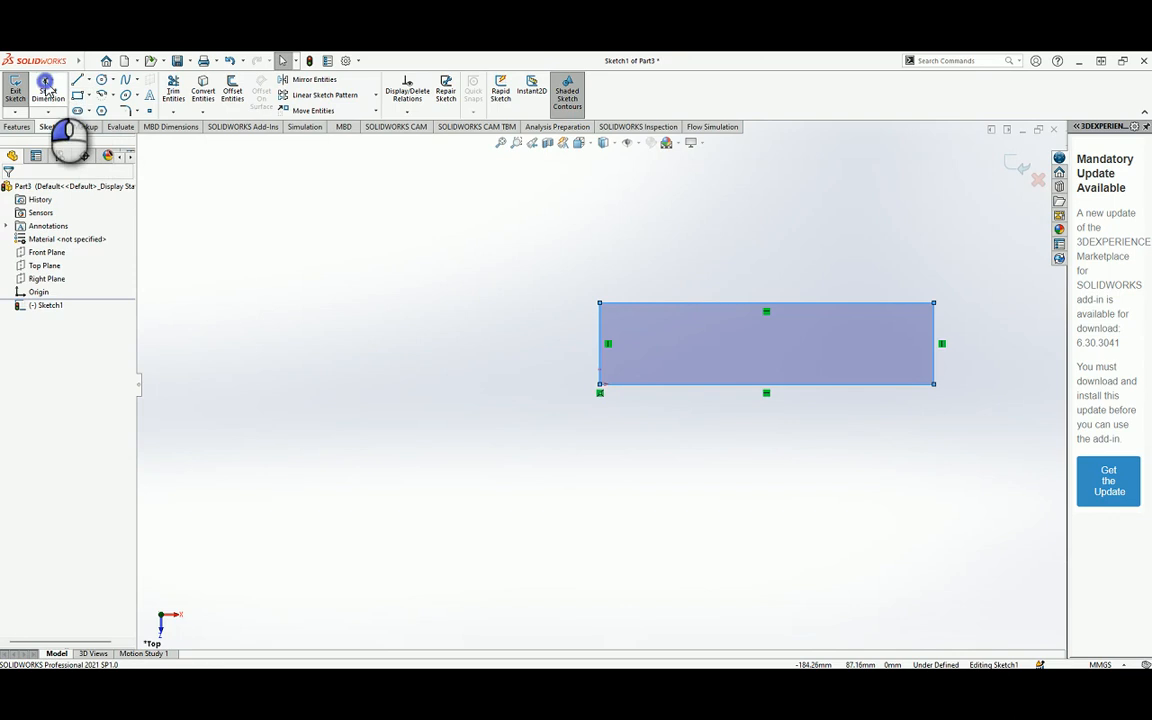
click(600, 333)
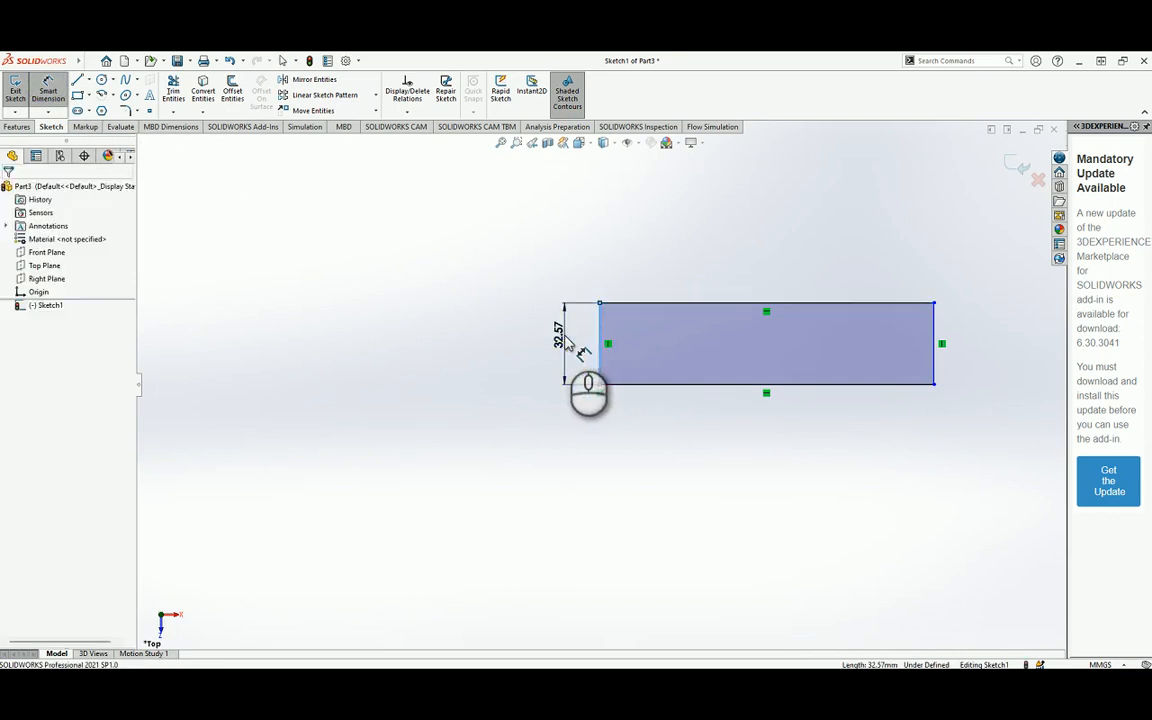
click(567, 342)
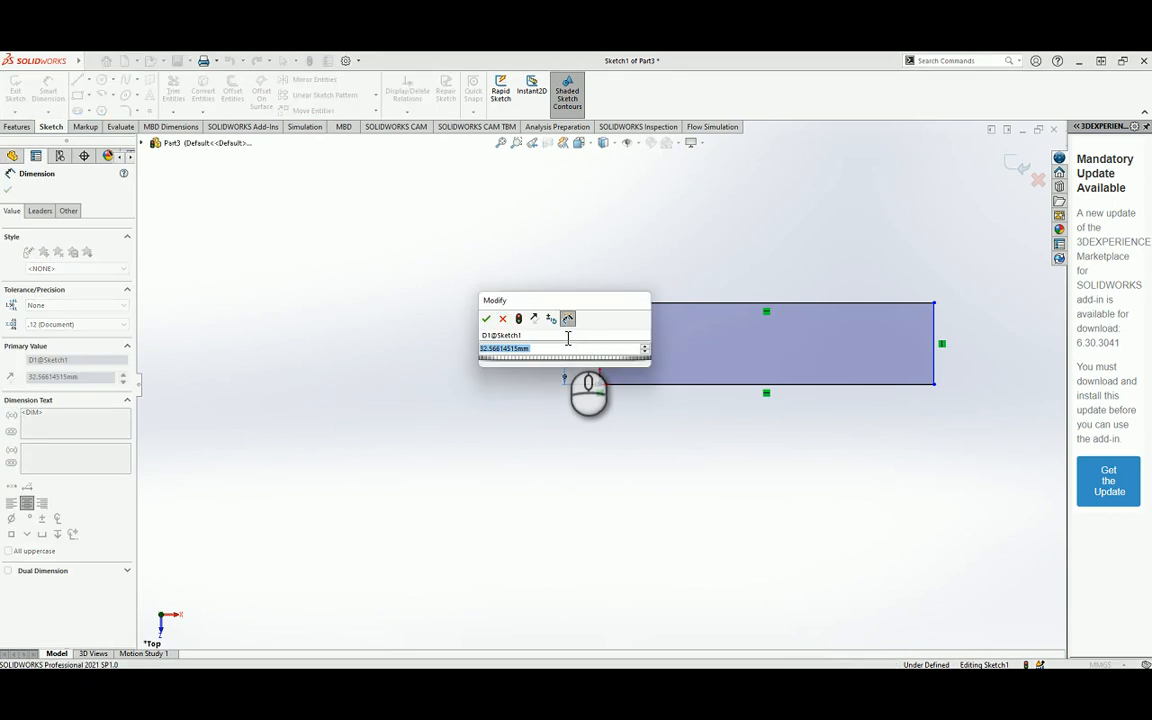
text(30)
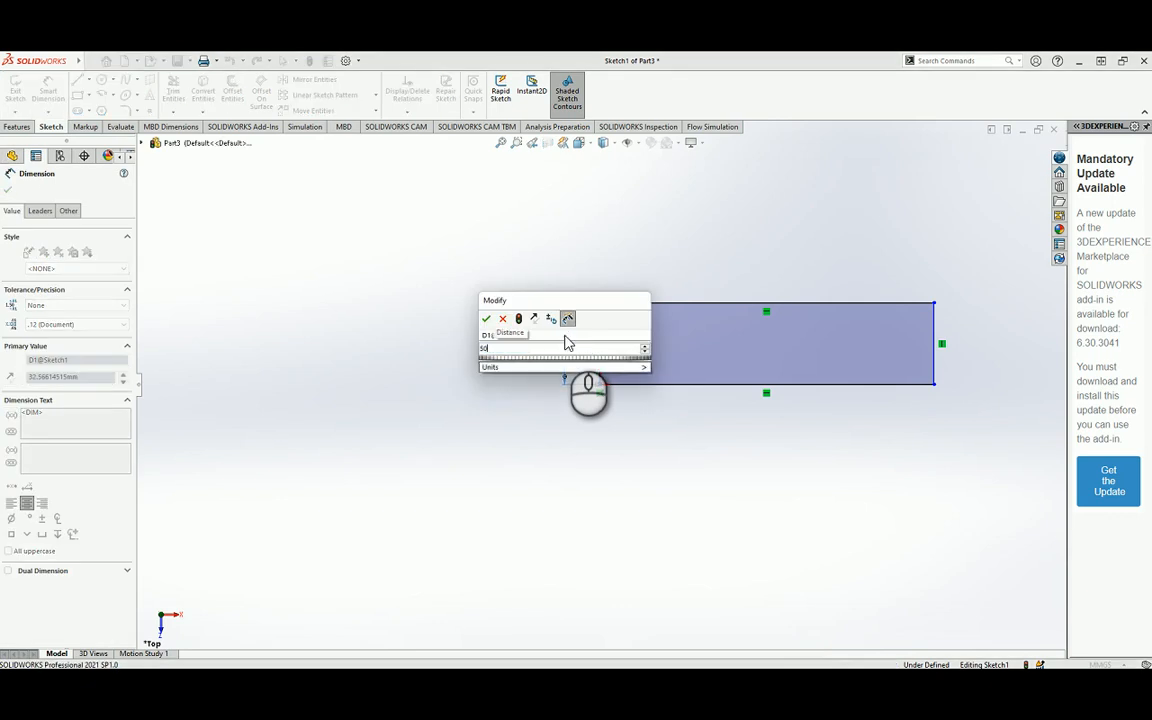
mouse_move(515, 368)
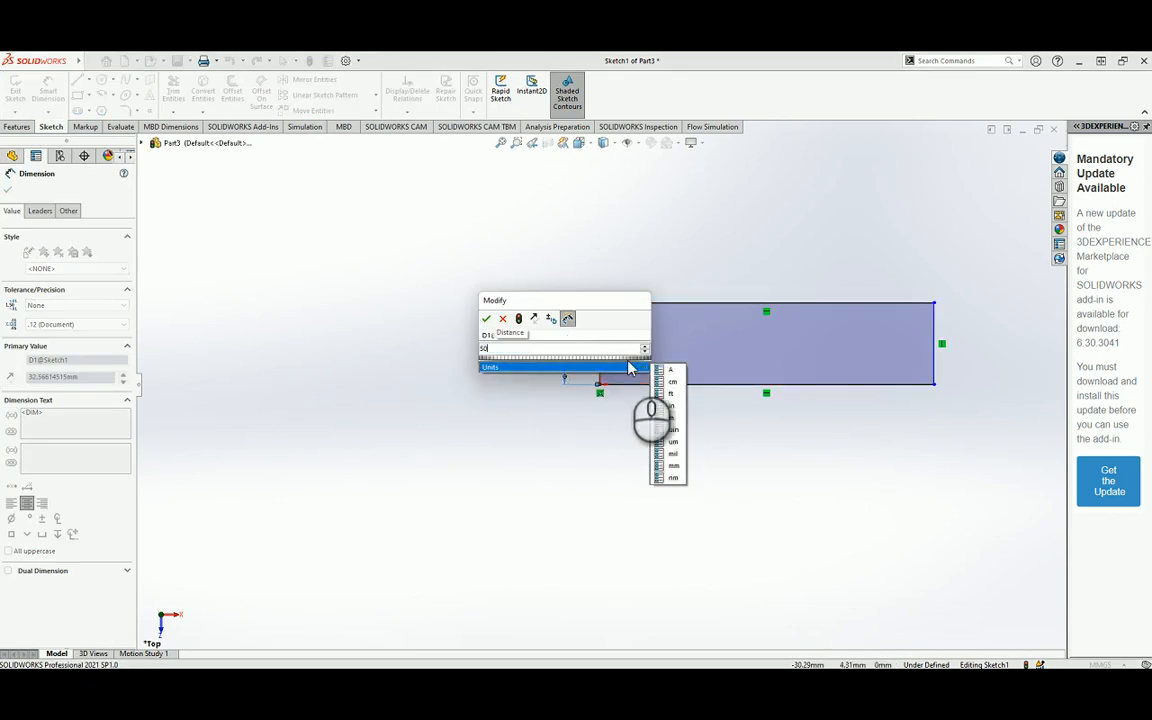
click(670, 465)
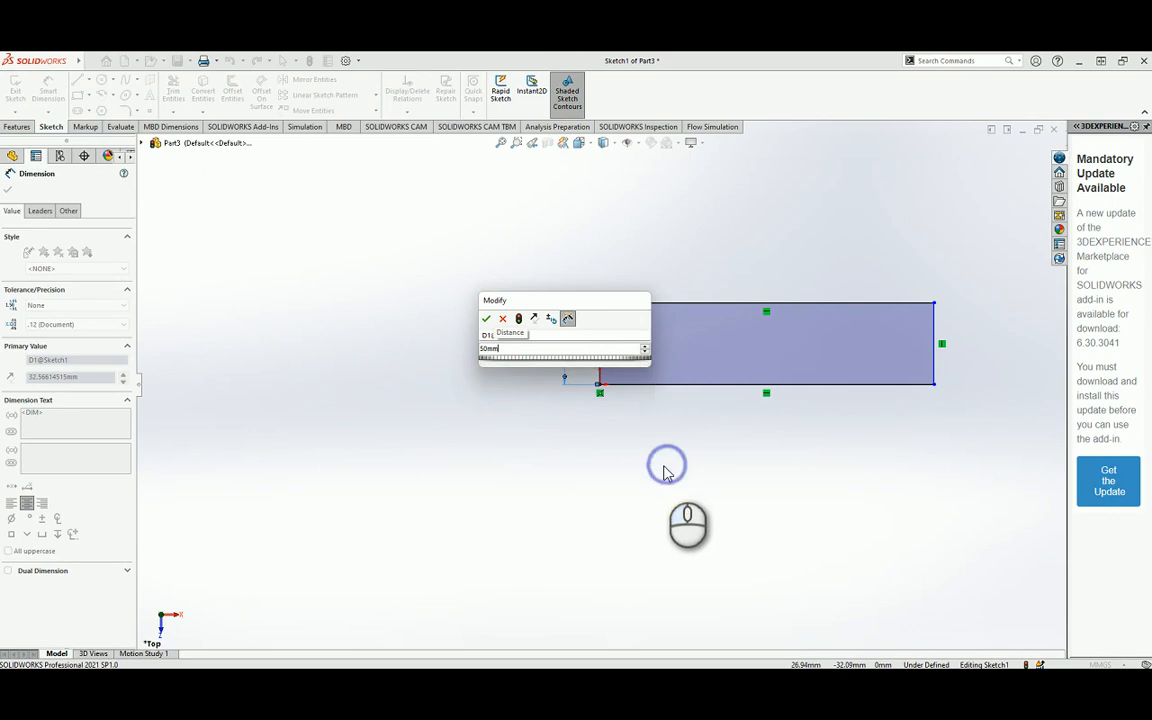
click(486, 318)
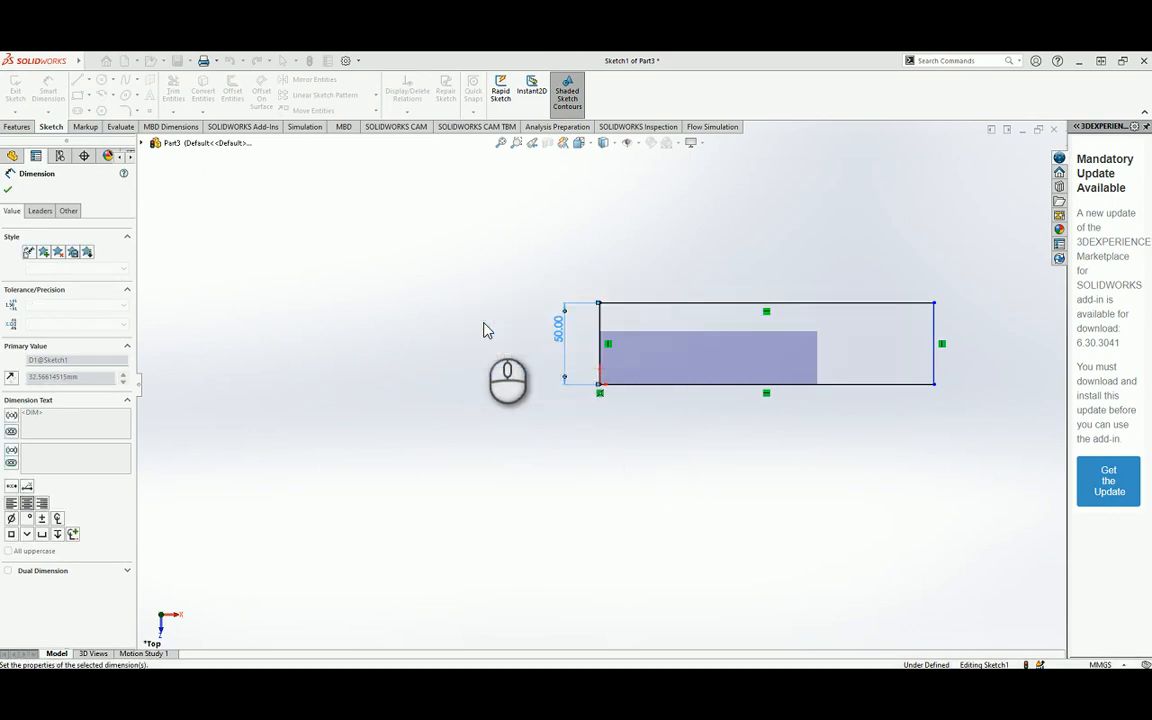
Dimension the rectangle's lower horizontal edge to 200 mm and exit the sketch.
click(676, 385)
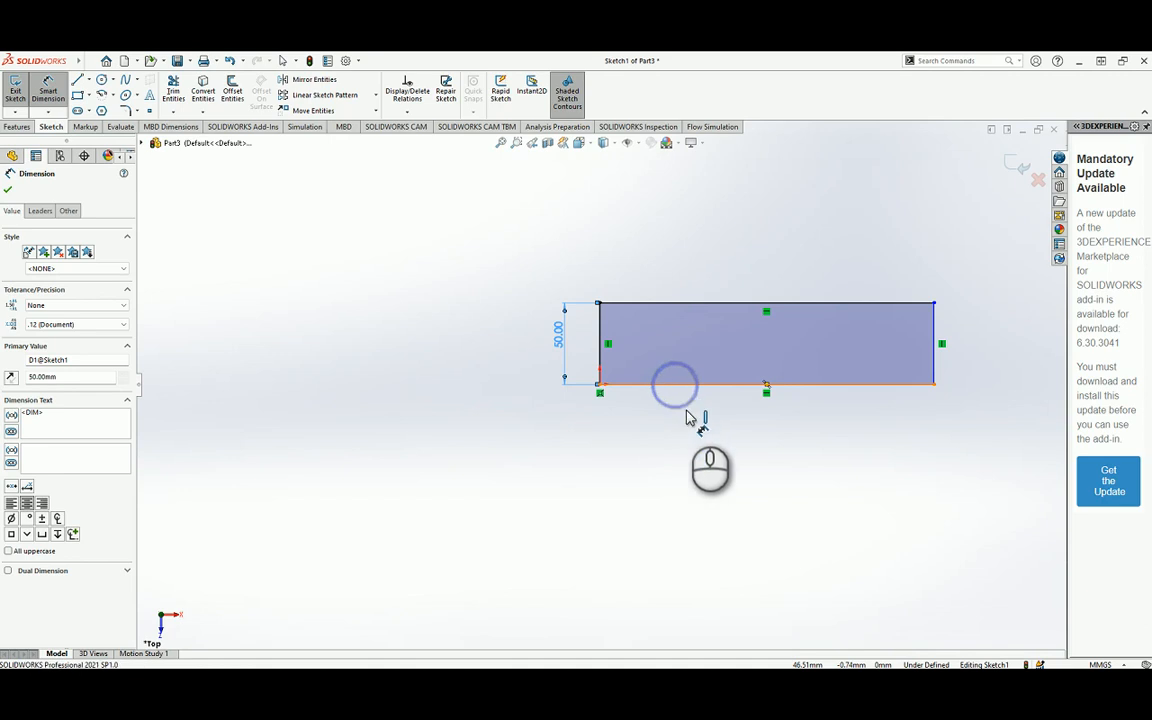
click(743, 440)
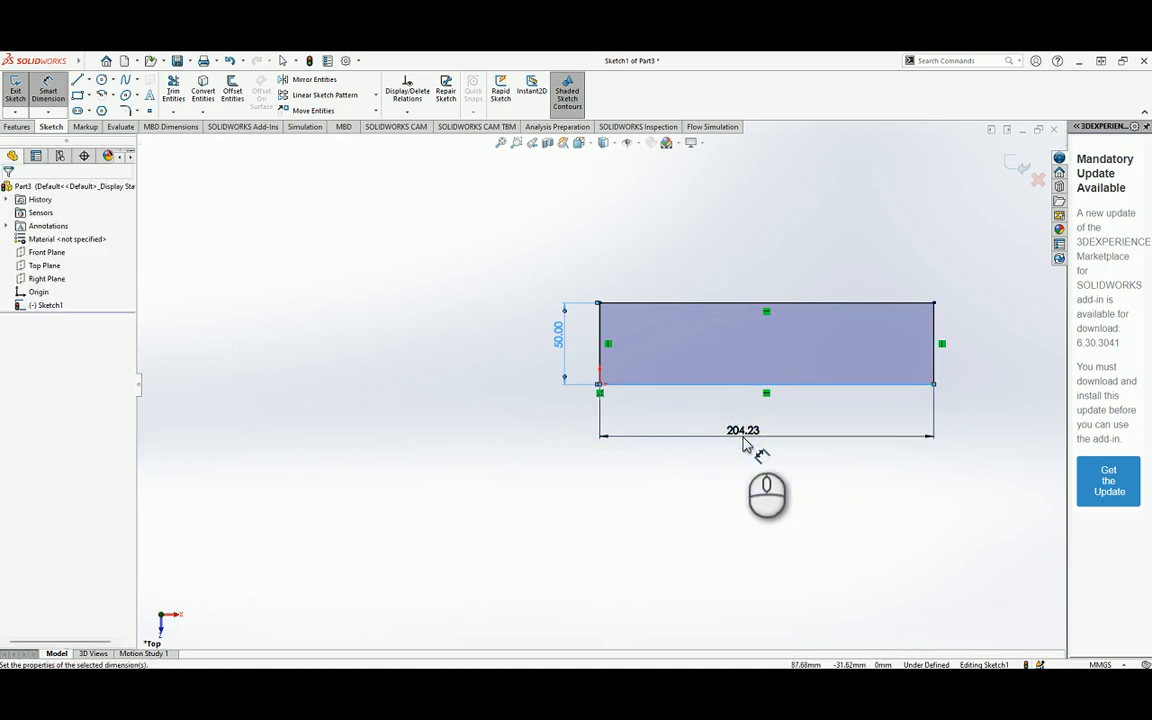
text(20)
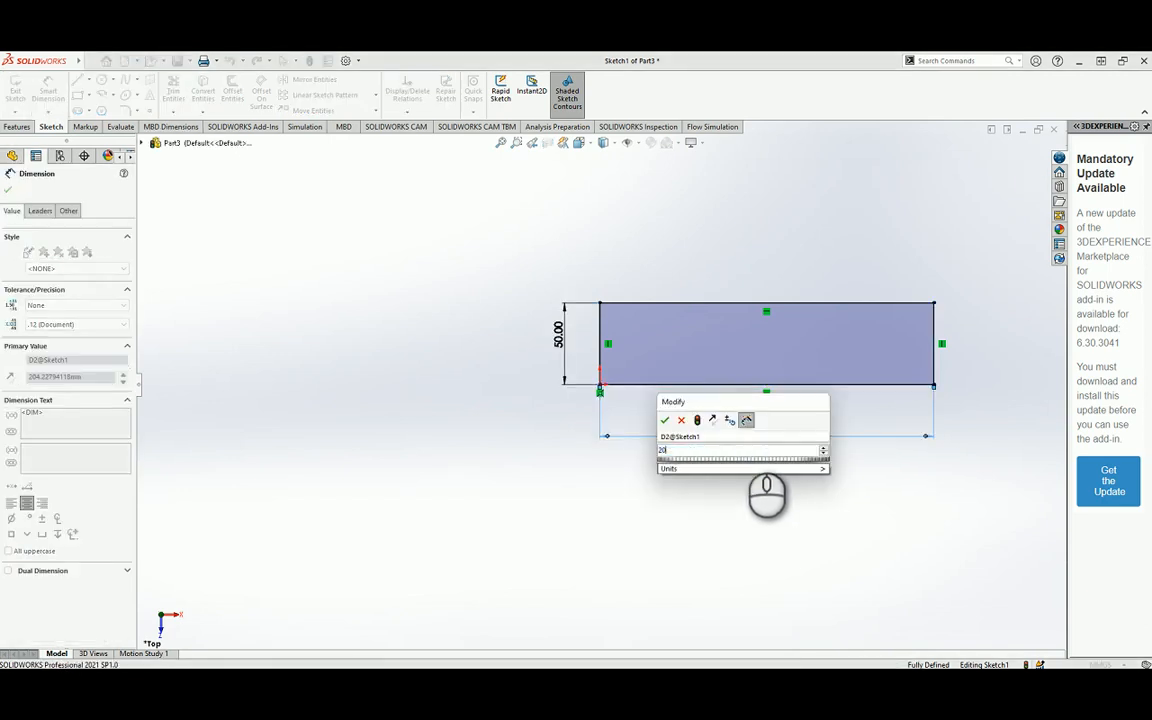
text(0)
key(Return)
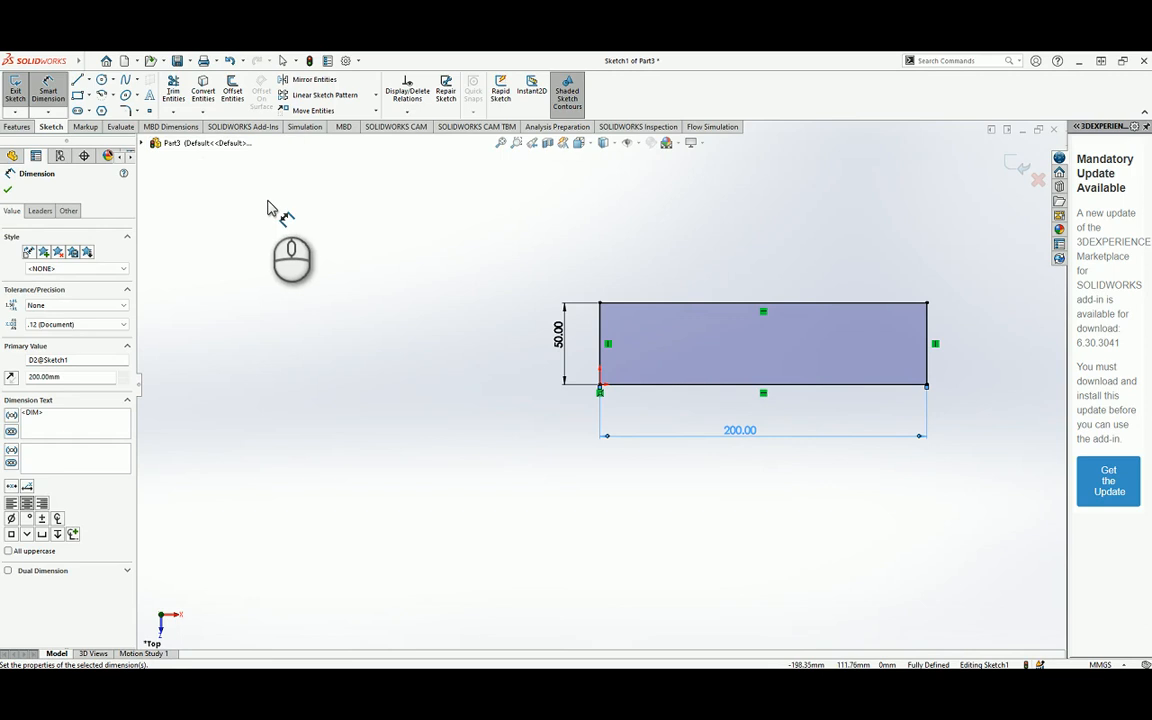
click(8, 193)
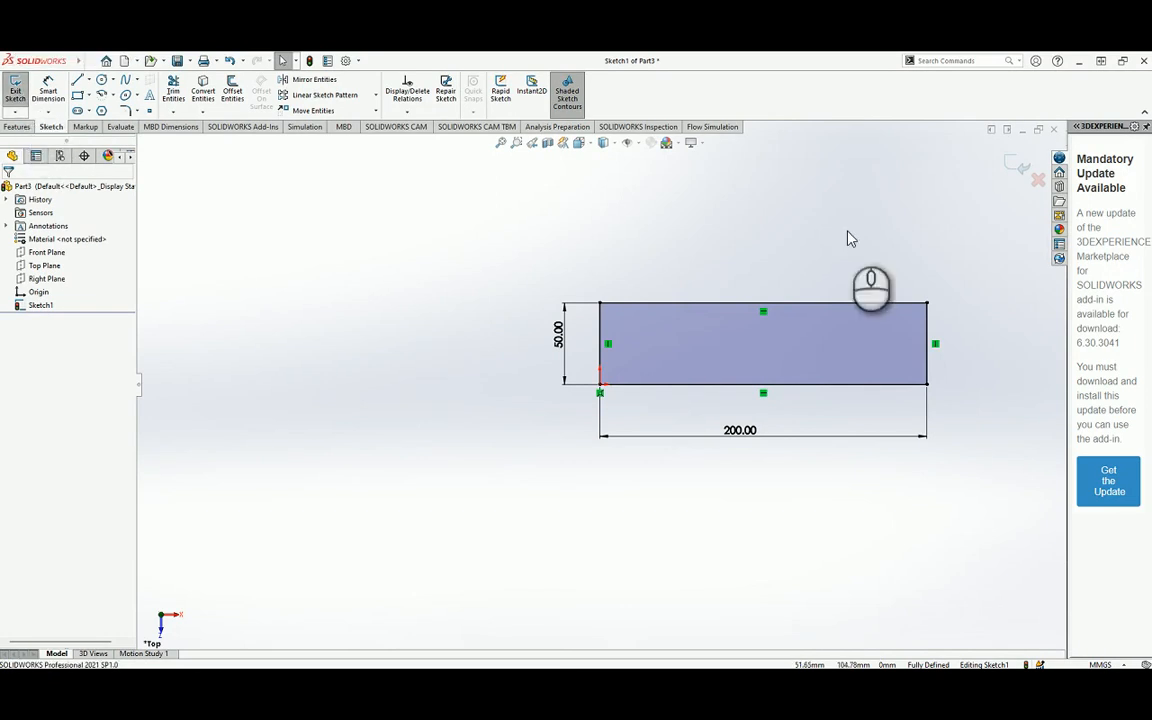
click(15, 92)
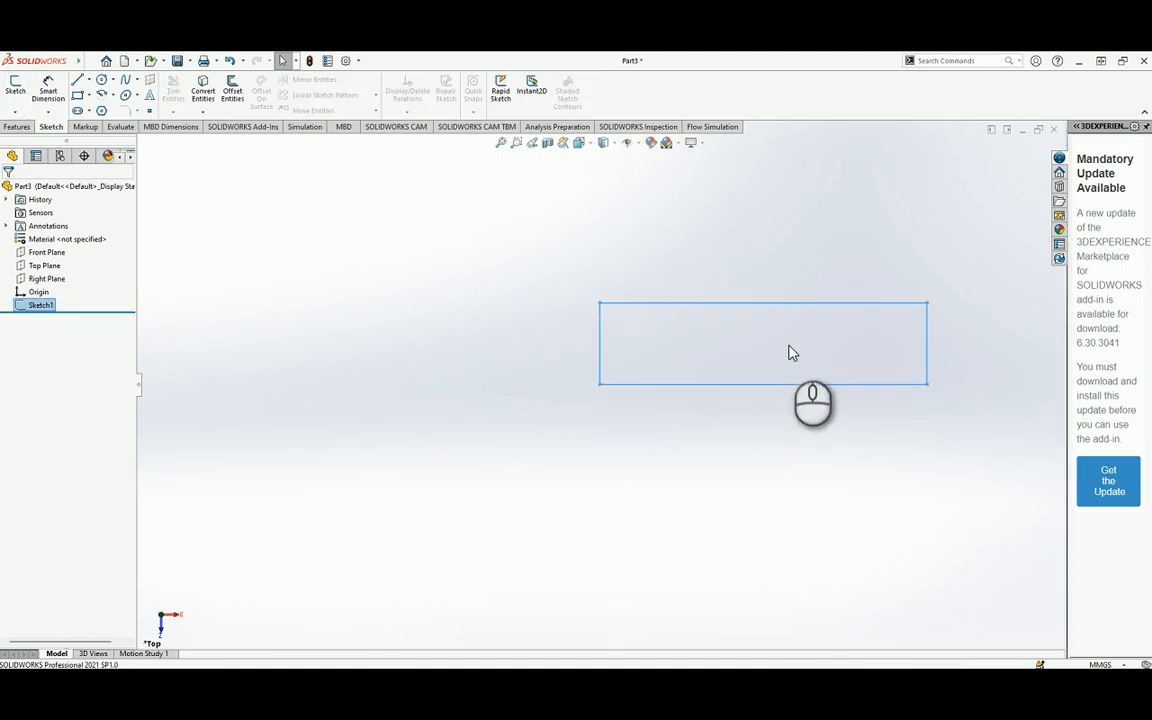
Inspect the rectangle sketch from tilted angles and return to the Top view.
scroll(790, 352, down, 2)
scroll(812, 349, up, 2)
mouse_move(812, 345)
middle_down()
mouse_move(756, 373)
mouse_move(767, 389)
middle_up()
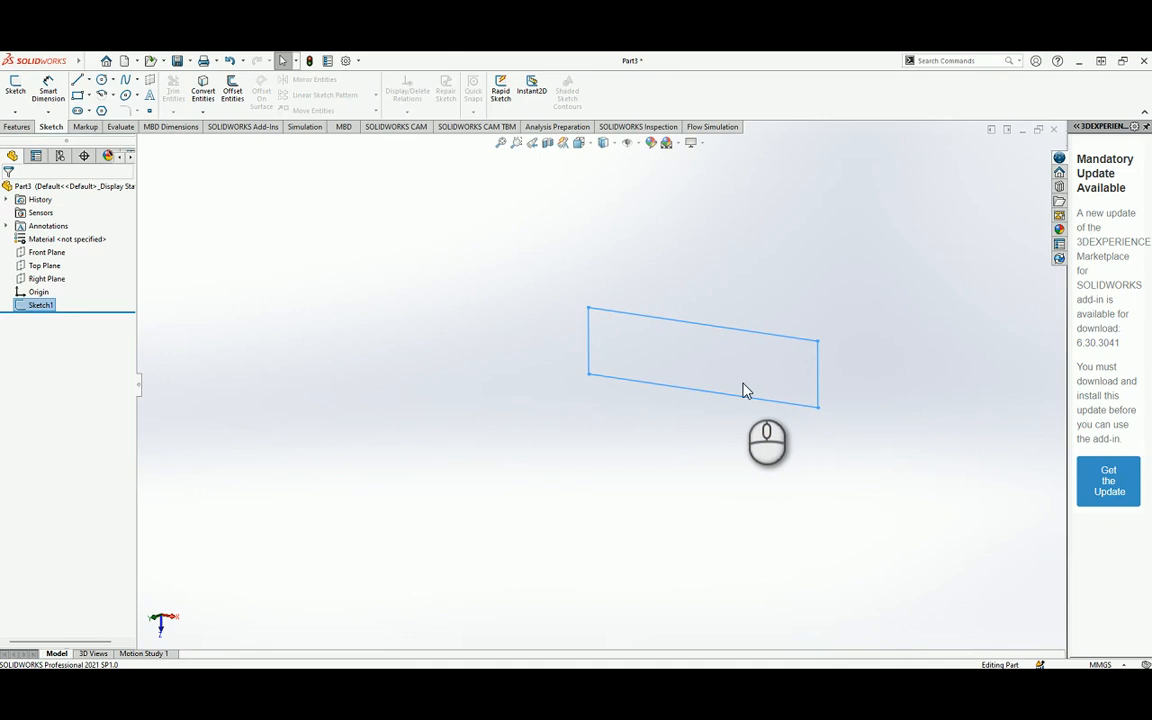
mouse_move(691, 356)
middle_down()
mouse_move(702, 409)
mouse_move(745, 347)
mouse_move(753, 309)
mouse_move(704, 393)
mouse_move(720, 380)
middle_up()
click(588, 144)
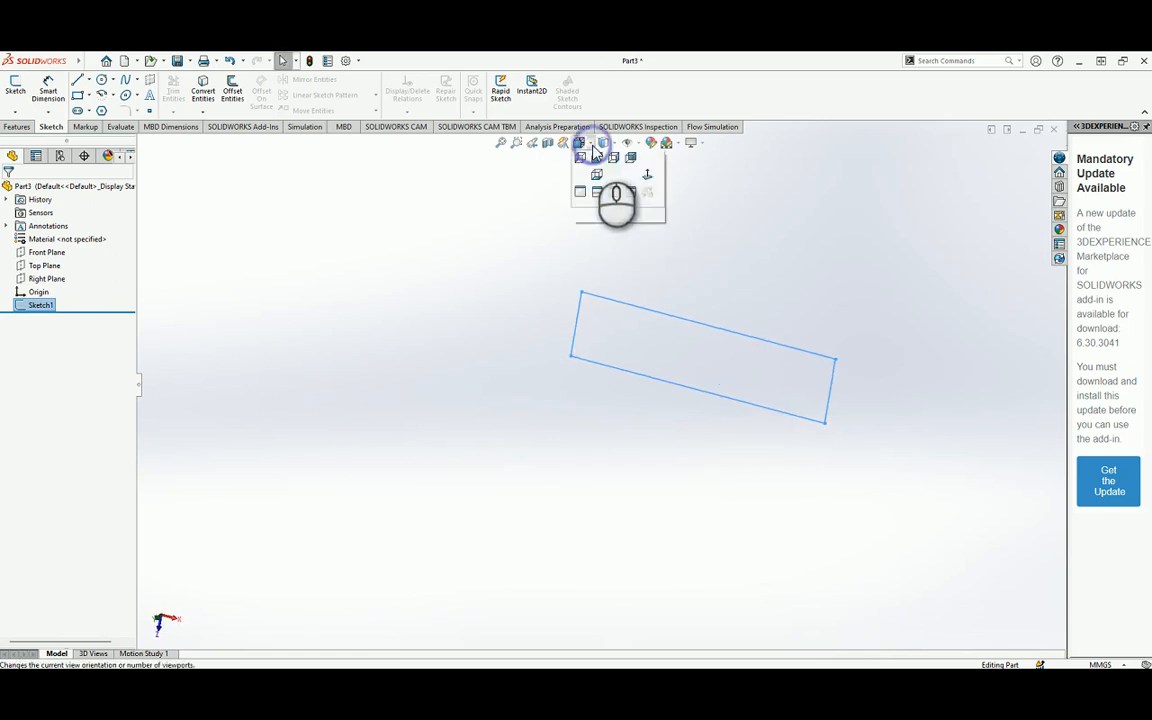
click(597, 178)
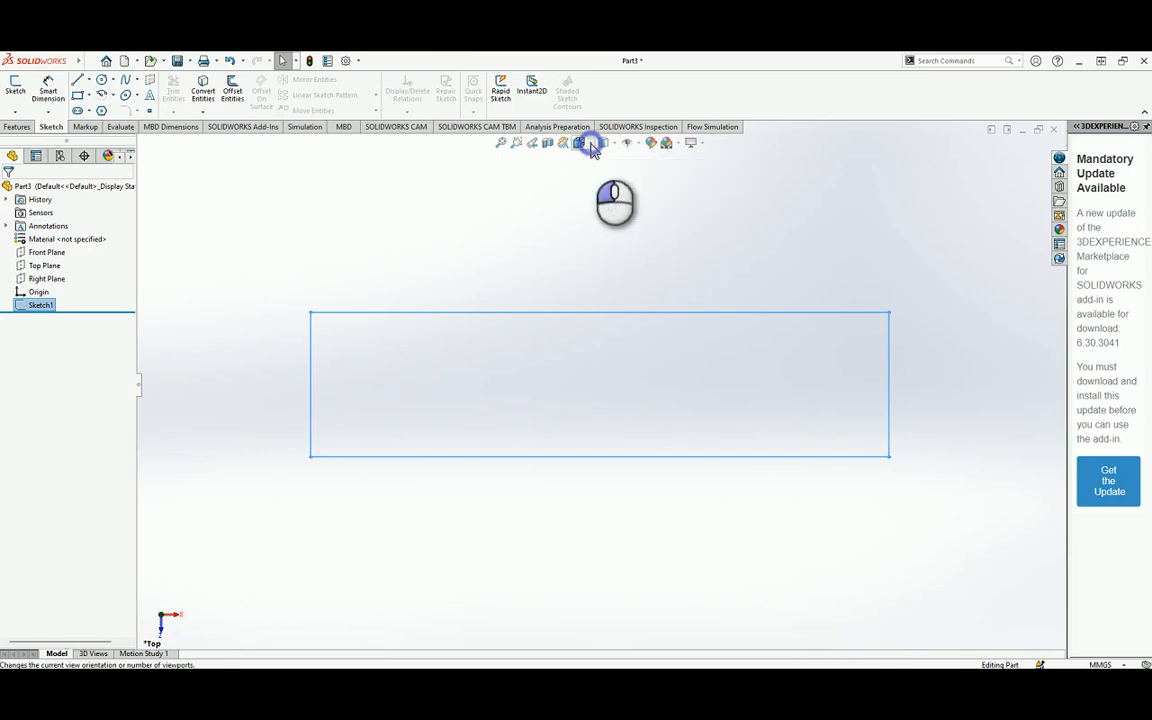
click(591, 146)
click(524, 219)
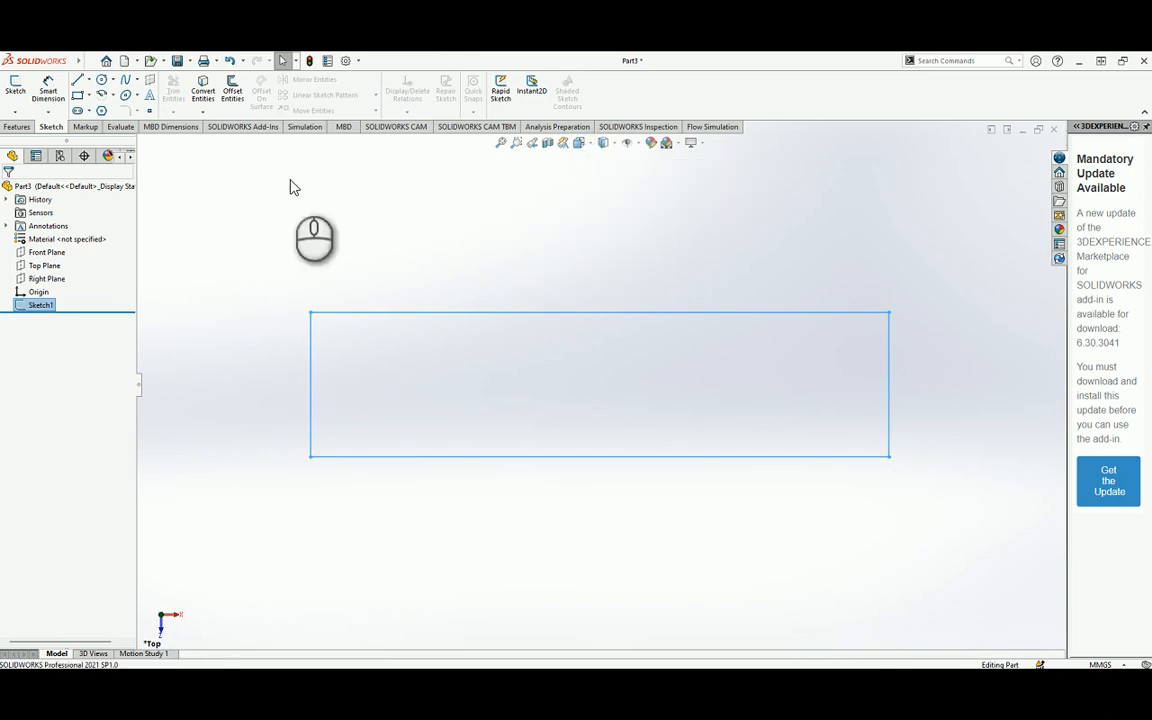
Extrude the rectangle sketch upward as a blind boss with a depth of 15 mm.
click(16, 127)
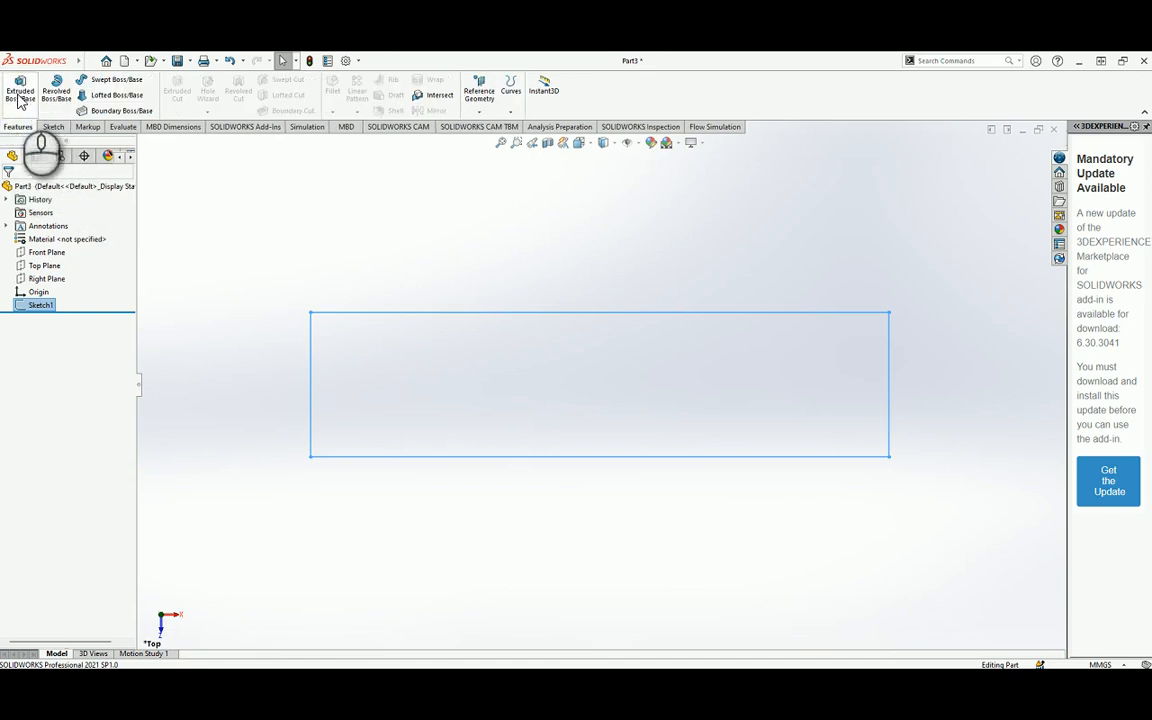
click(19, 94)
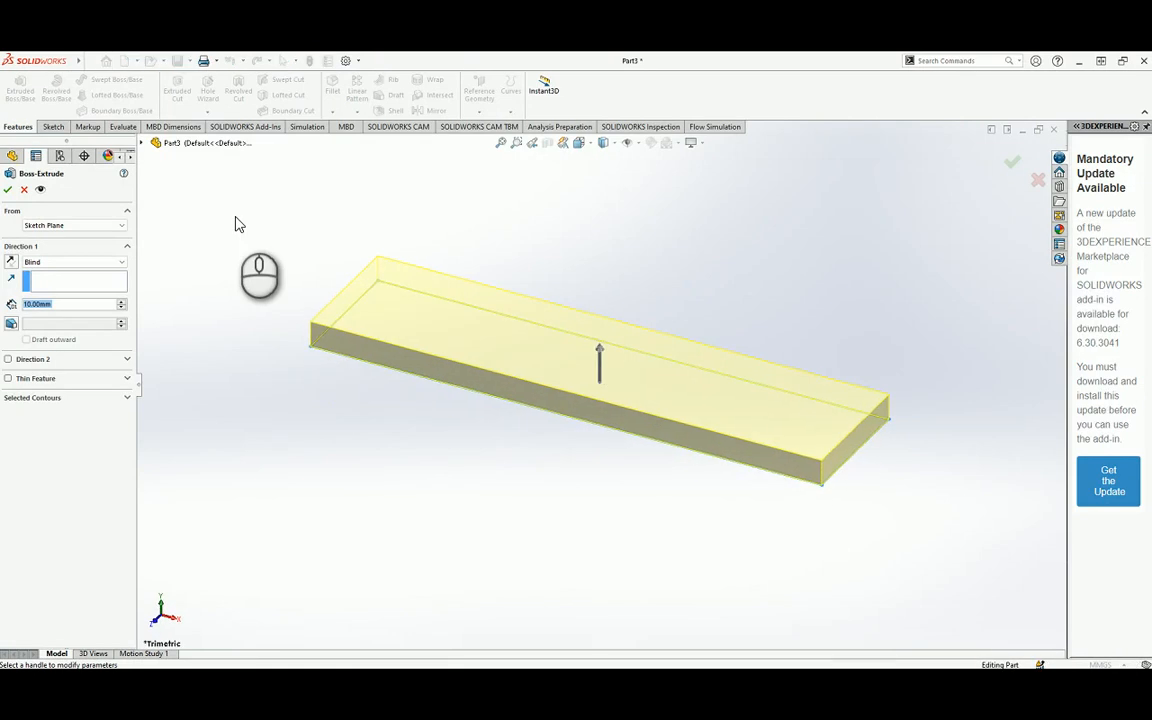
mouse_move(599, 355)
mouse_down()
mouse_move(600, 268)
mouse_move(603, 342)
mouse_up()
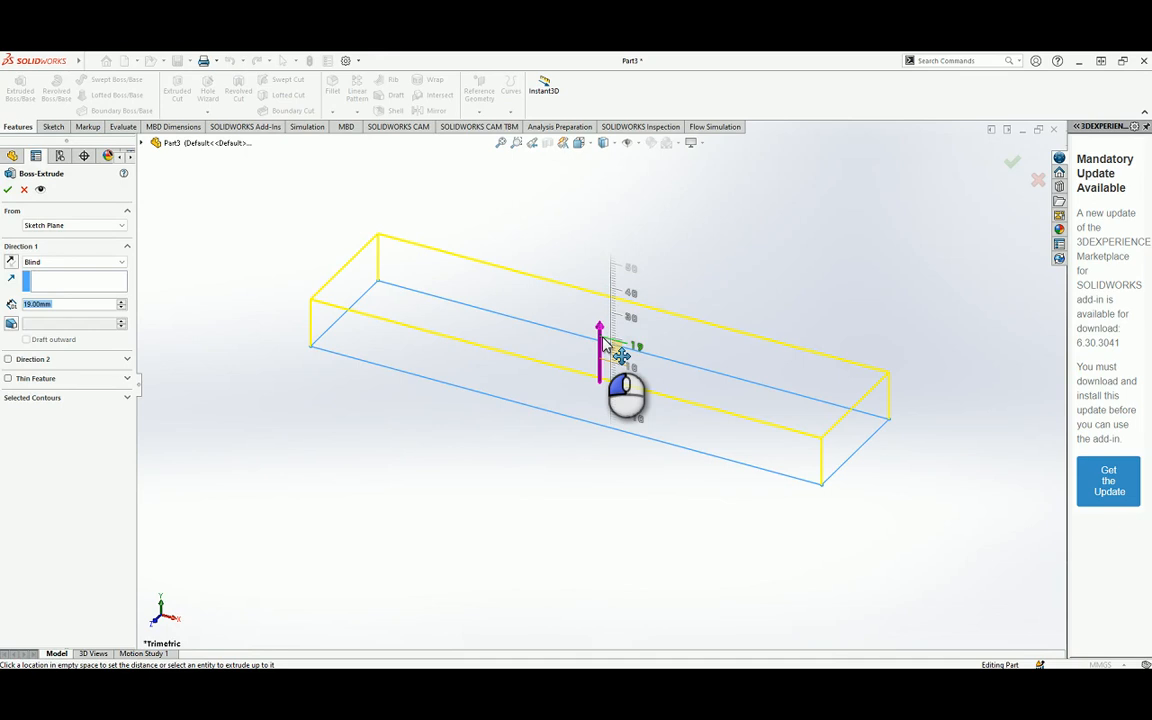
drag(603, 343, 603, 344)
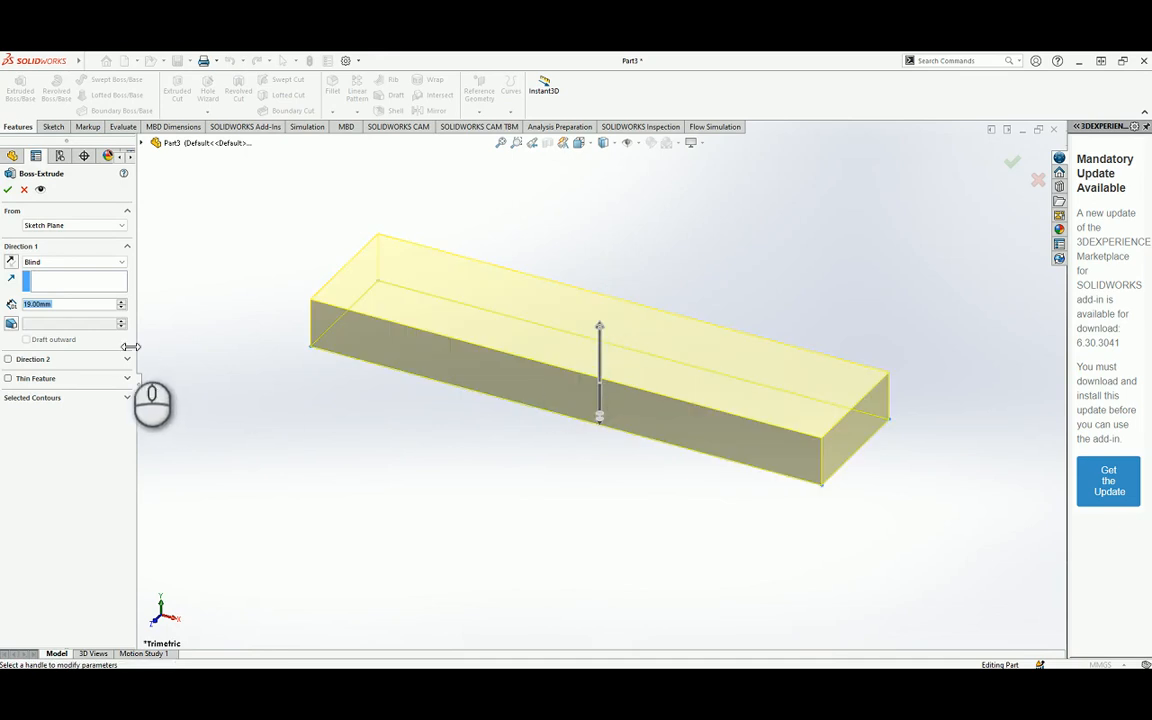
click(70, 306)
drag(70, 306, 13, 305)
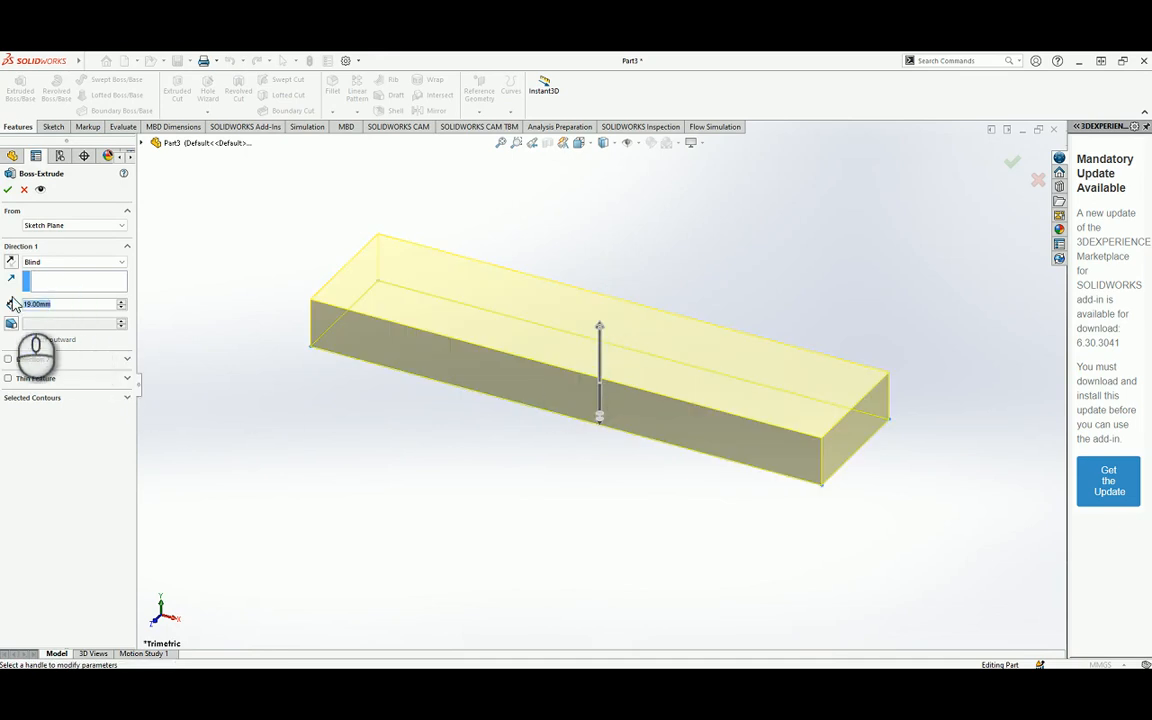
click(7, 192)
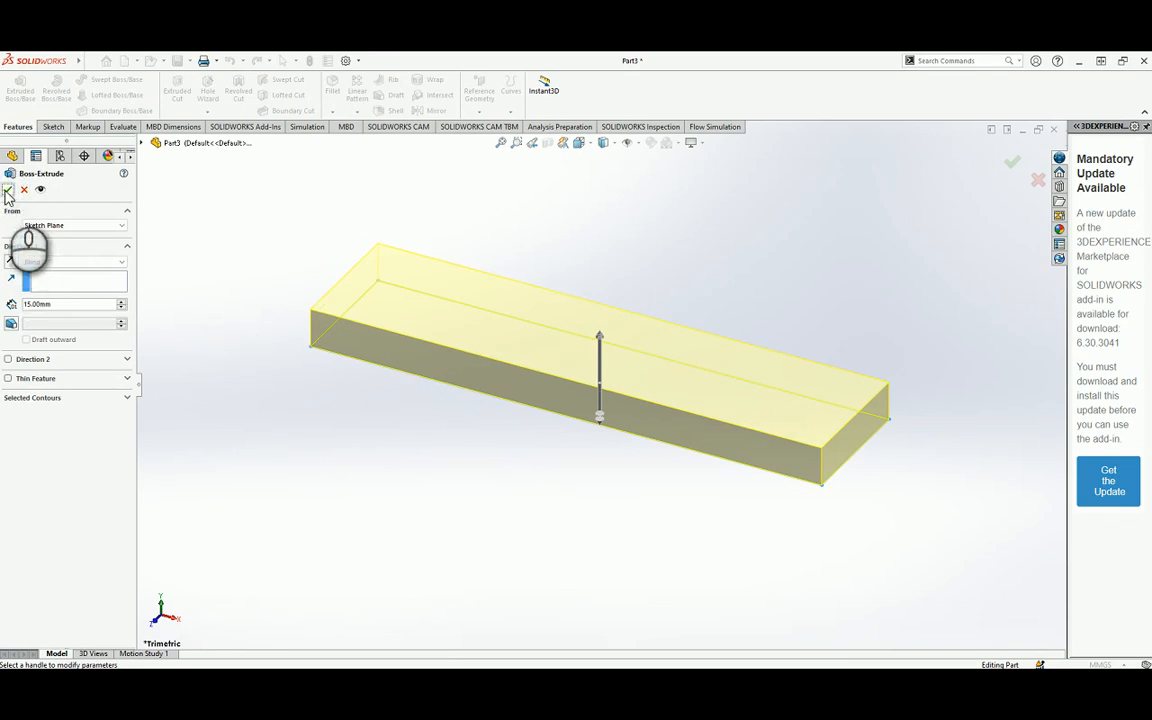
click(8, 190)
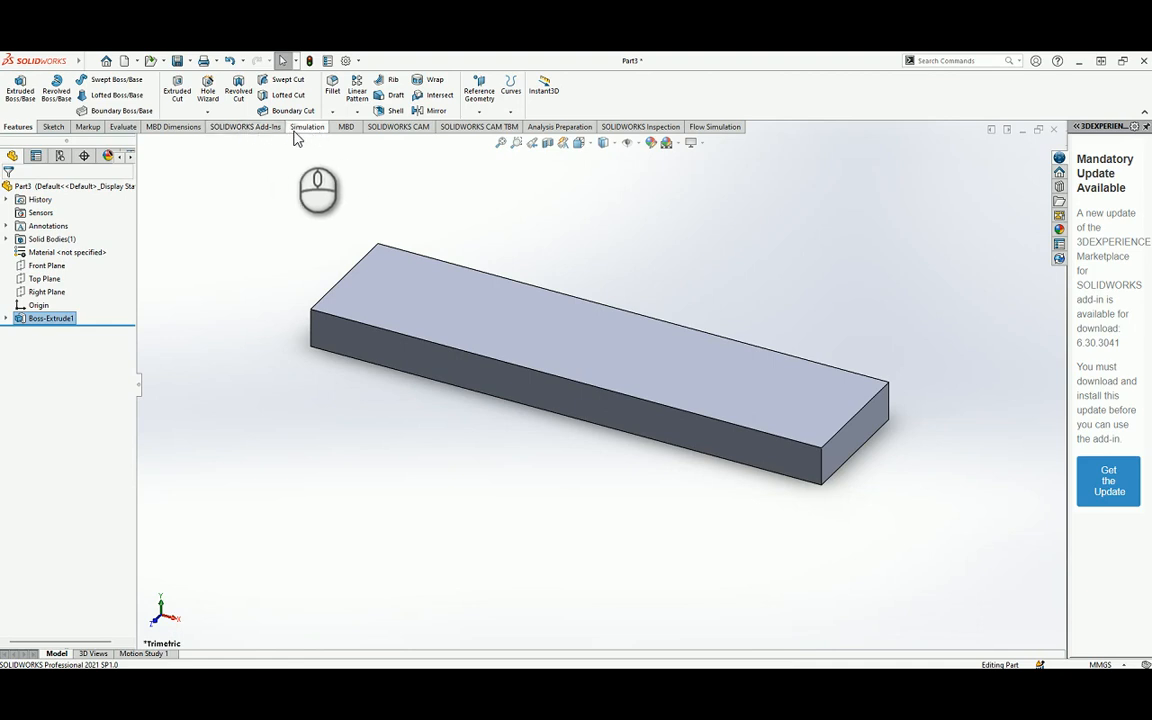
Unload the SOLIDWORKS Simulation add-in and reload it with the SOLIDWORKS Simulation Premium option.
click(242, 130)
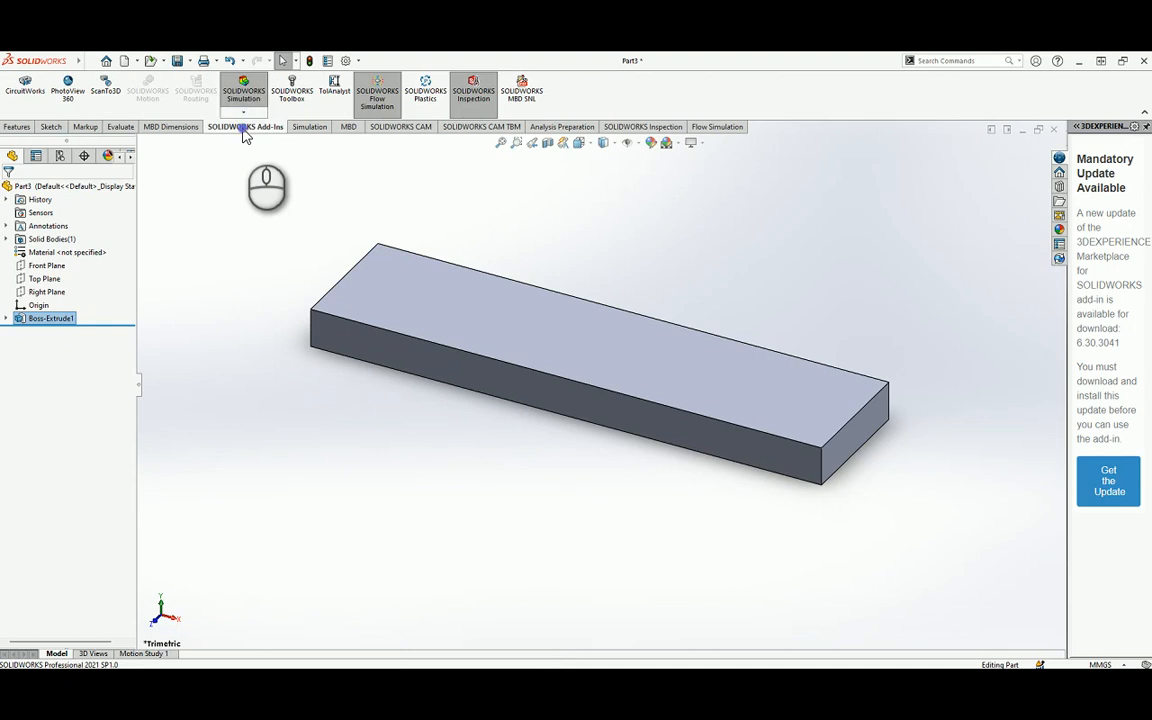
click(245, 90)
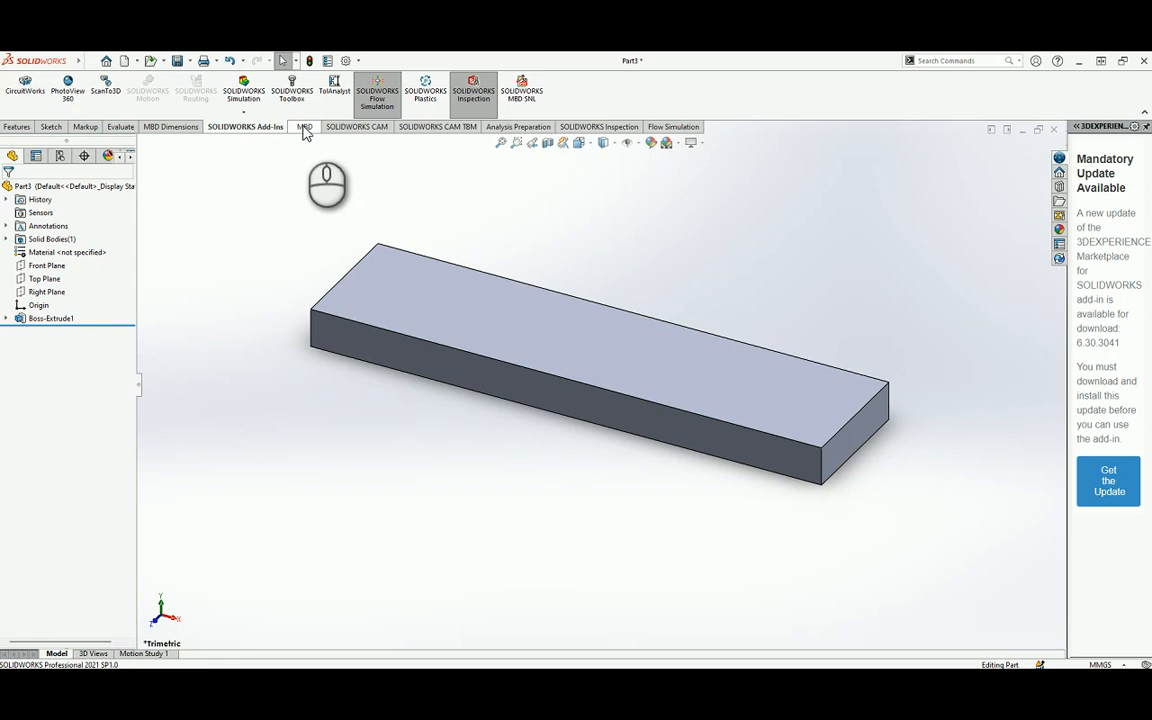
click(247, 92)
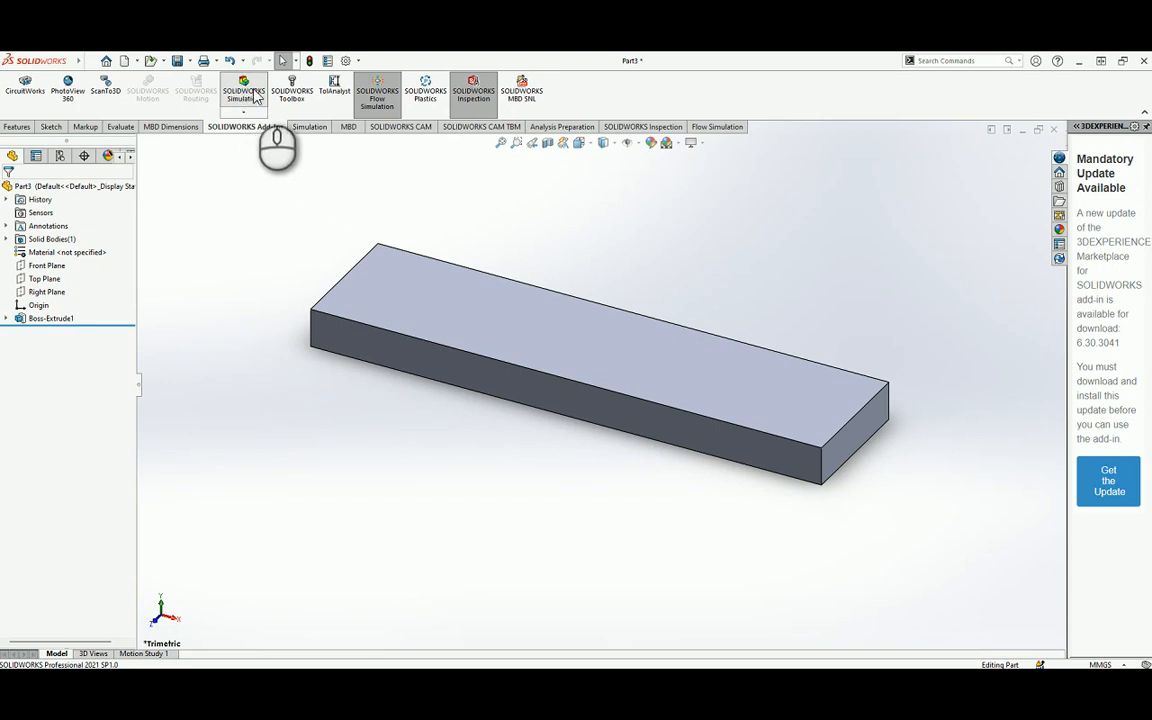
click(248, 116)
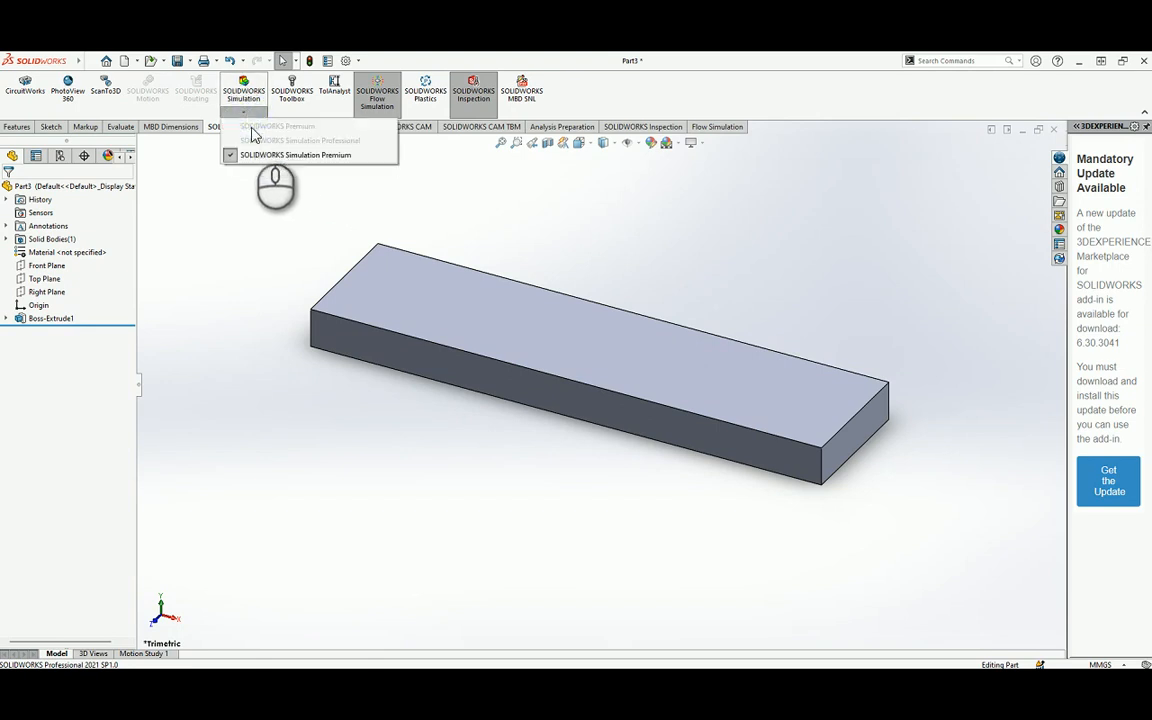
click(295, 155)
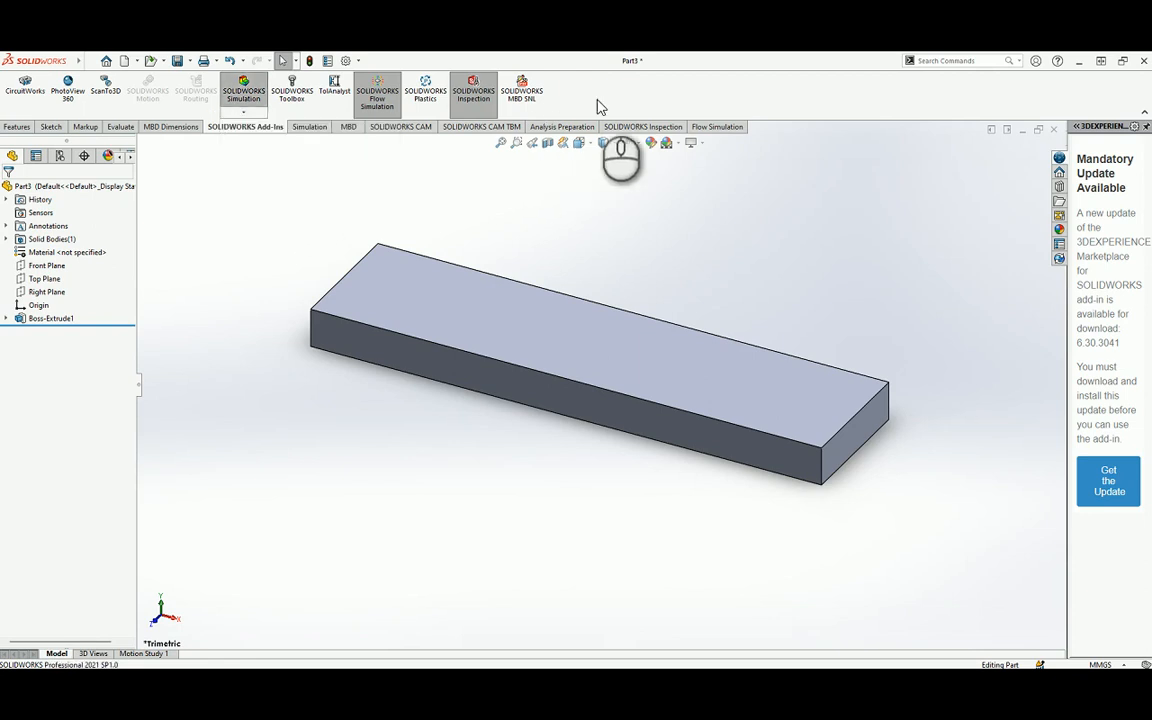
Create a new Static simulation study named "Pre analysis".
click(307, 130)
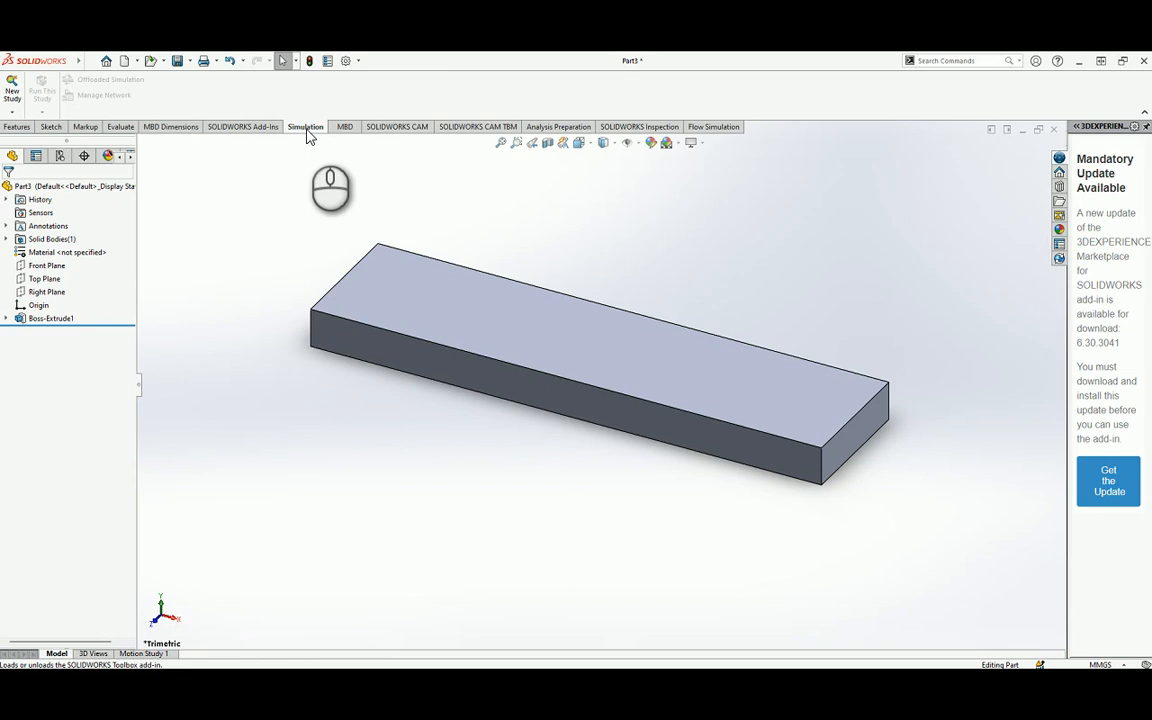
click(13, 112)
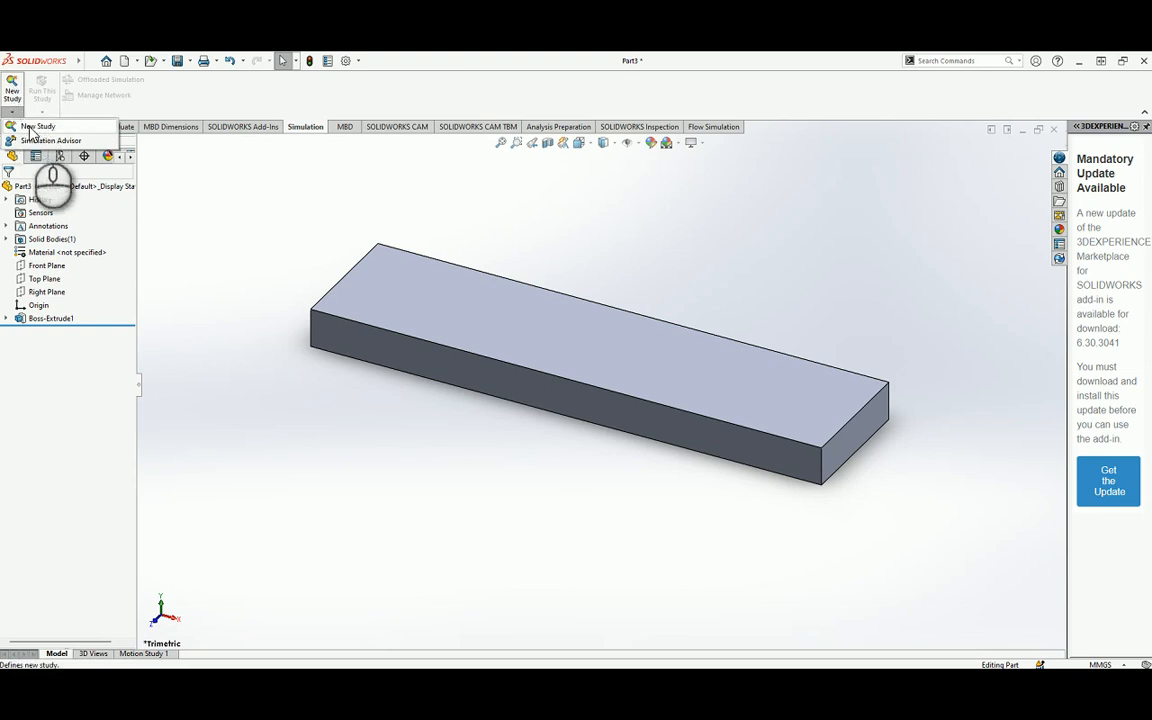
click(30, 127)
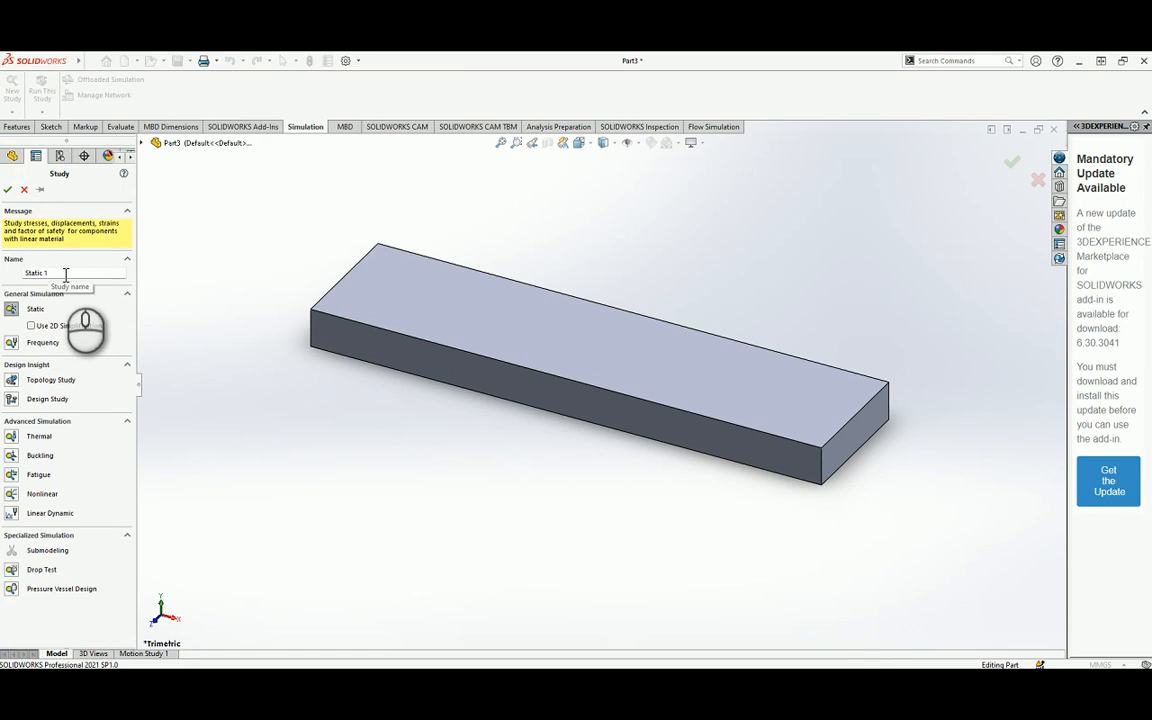
drag(63, 273, 20, 275)
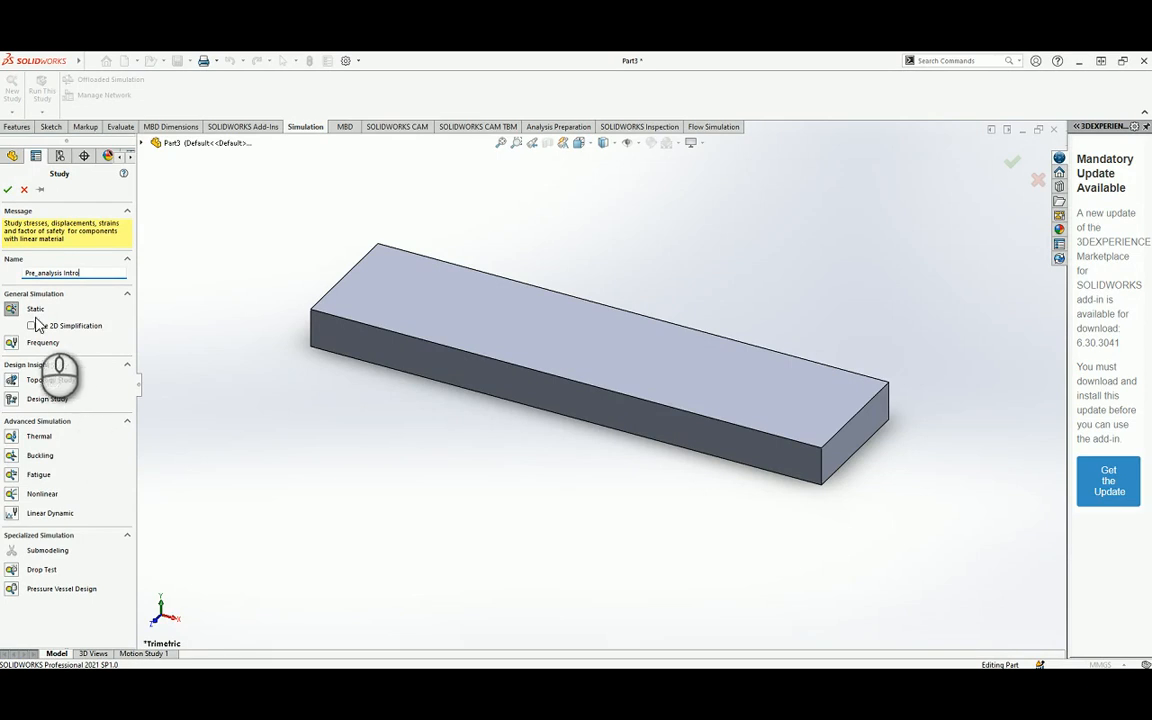
click(12, 311)
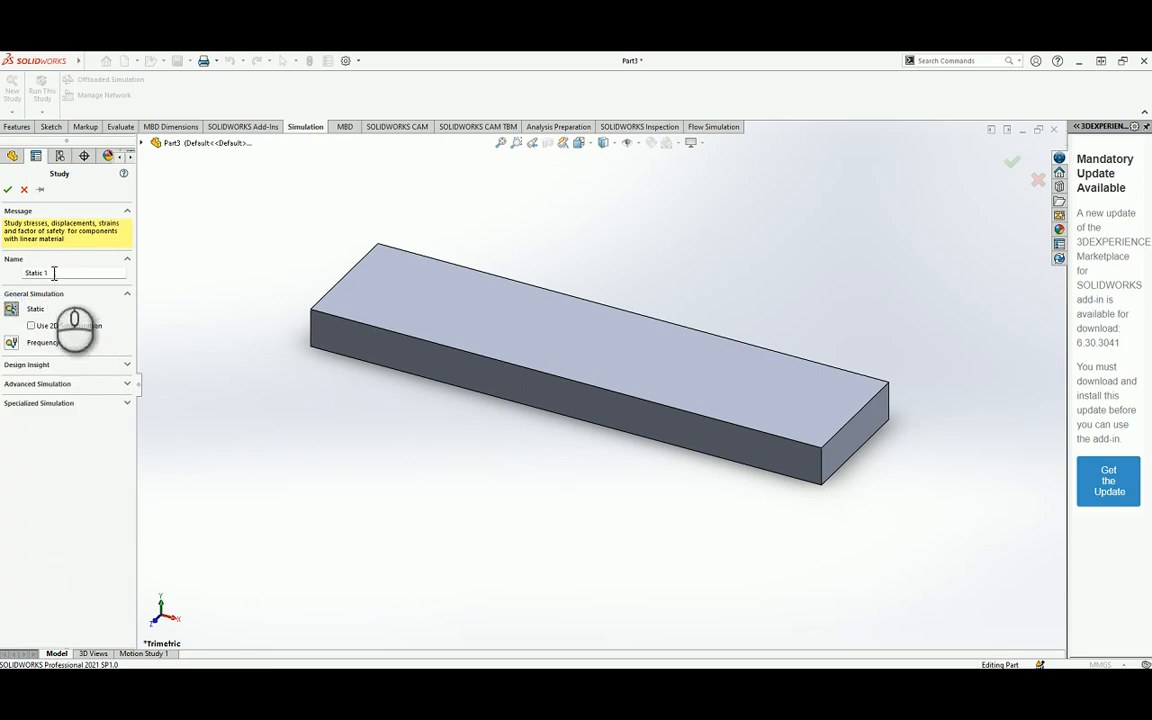
drag(57, 275, 23, 277)
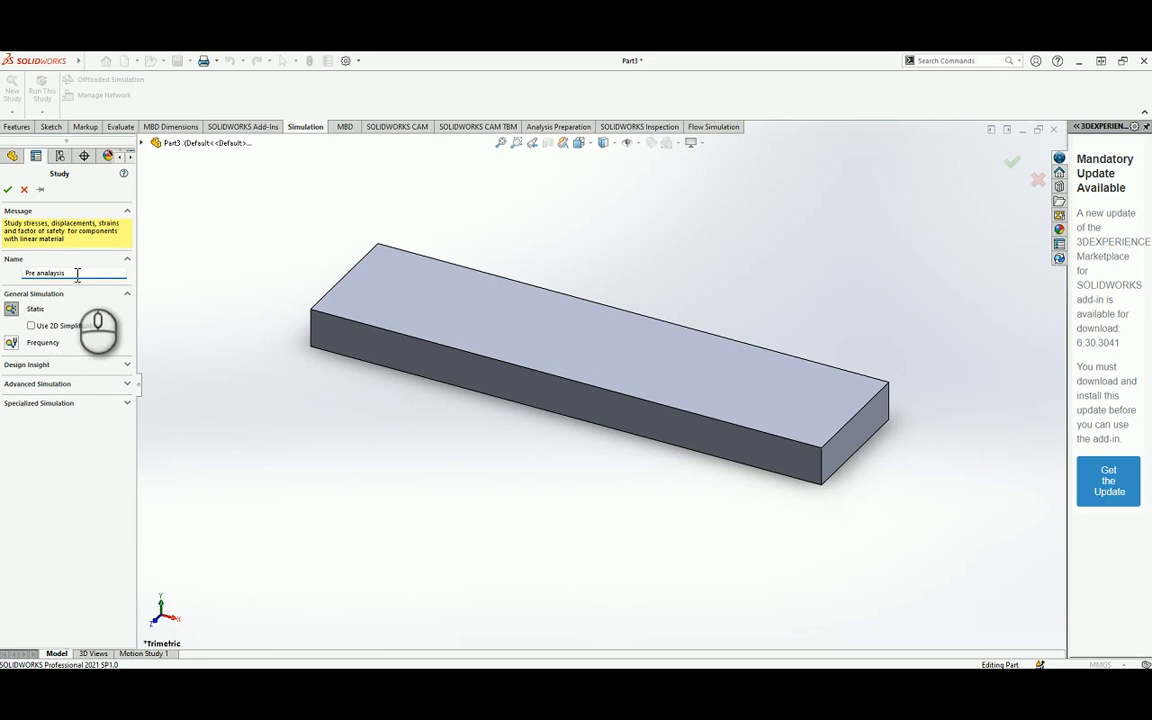
drag(72, 272, 45, 275)
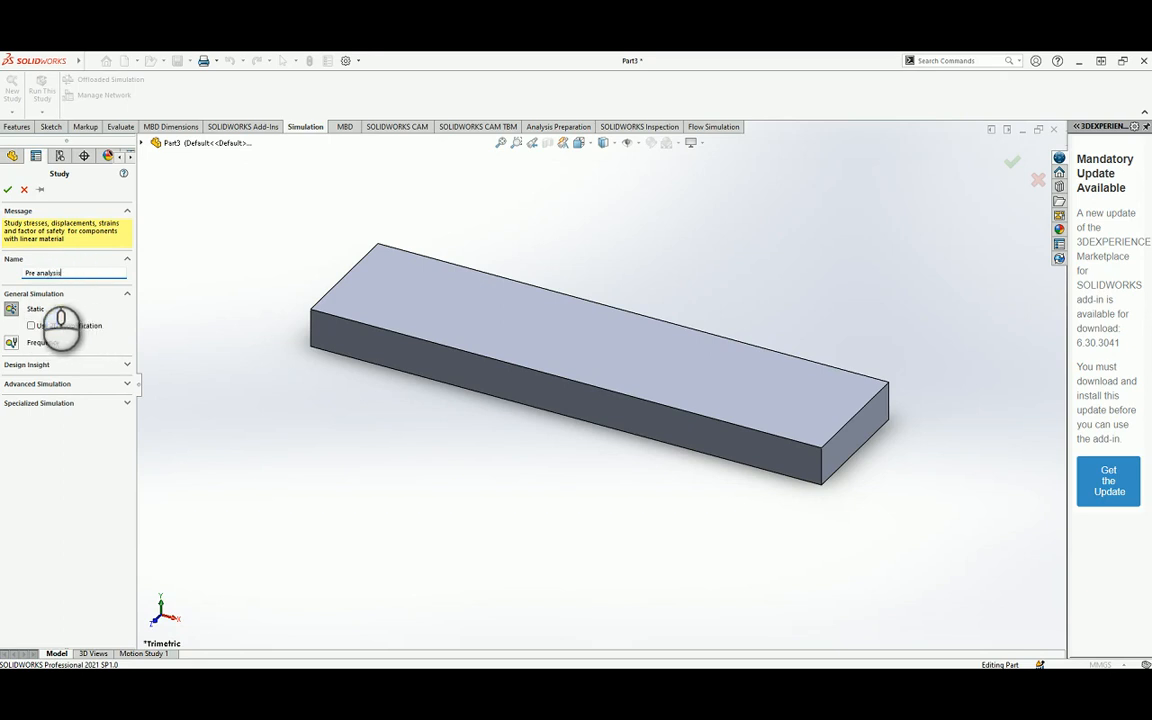
click(8, 190)
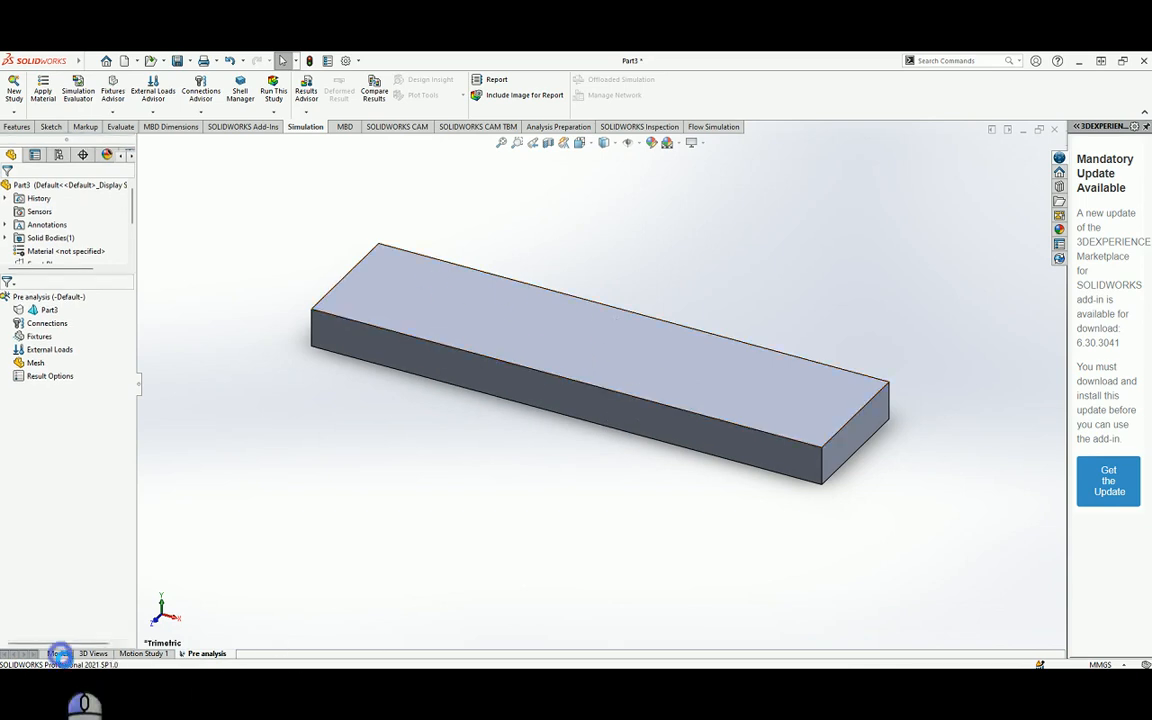
Look at the part's model view with its sketch tools and return to the Pre analysis study.
click(57, 654)
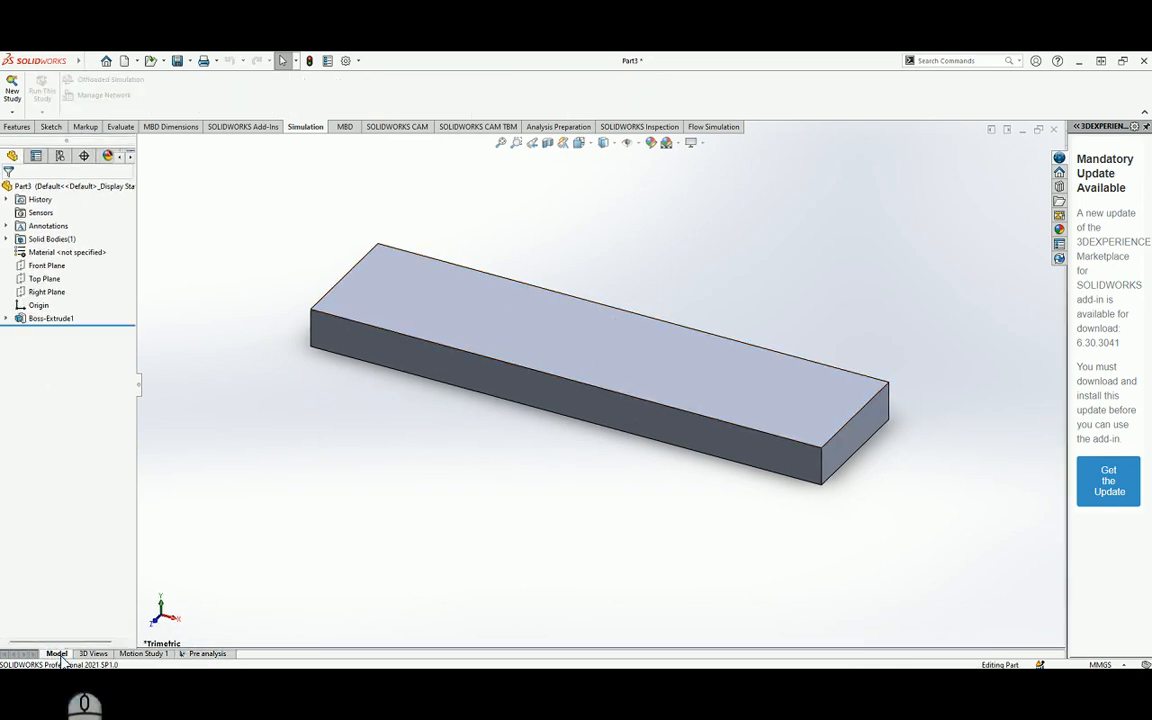
click(50, 128)
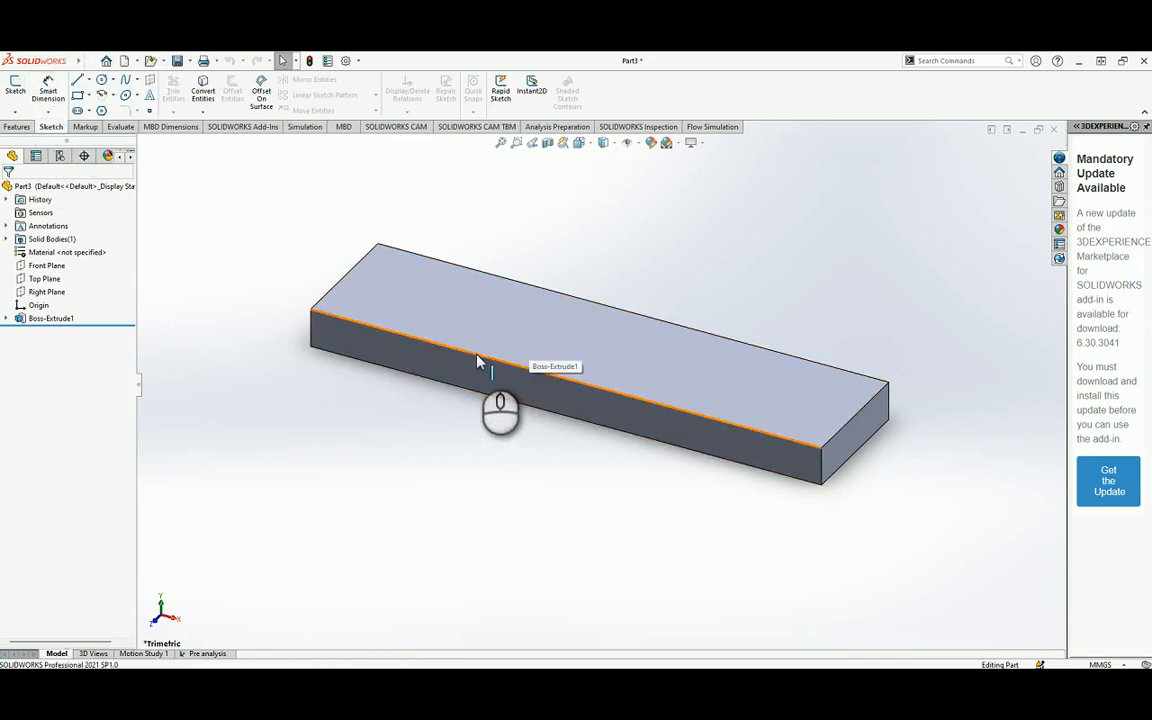
click(208, 655)
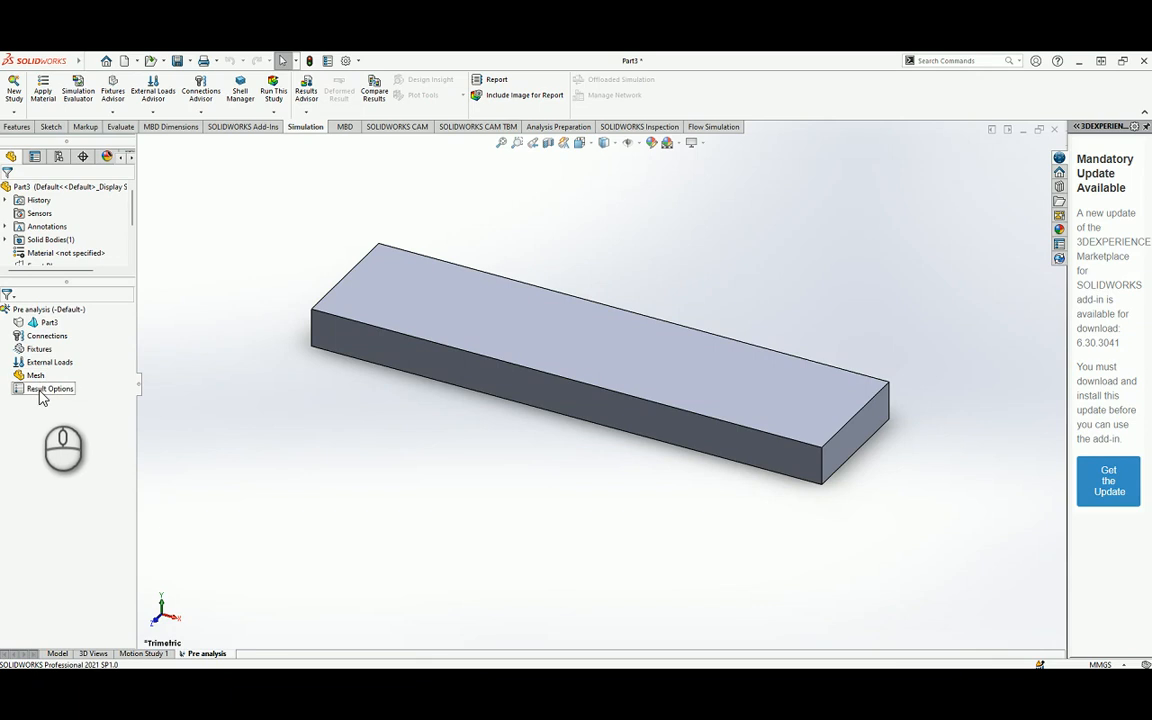
Open the material library for the study's part and select AISI 1020 in the Steel category.
right_click(40, 322)
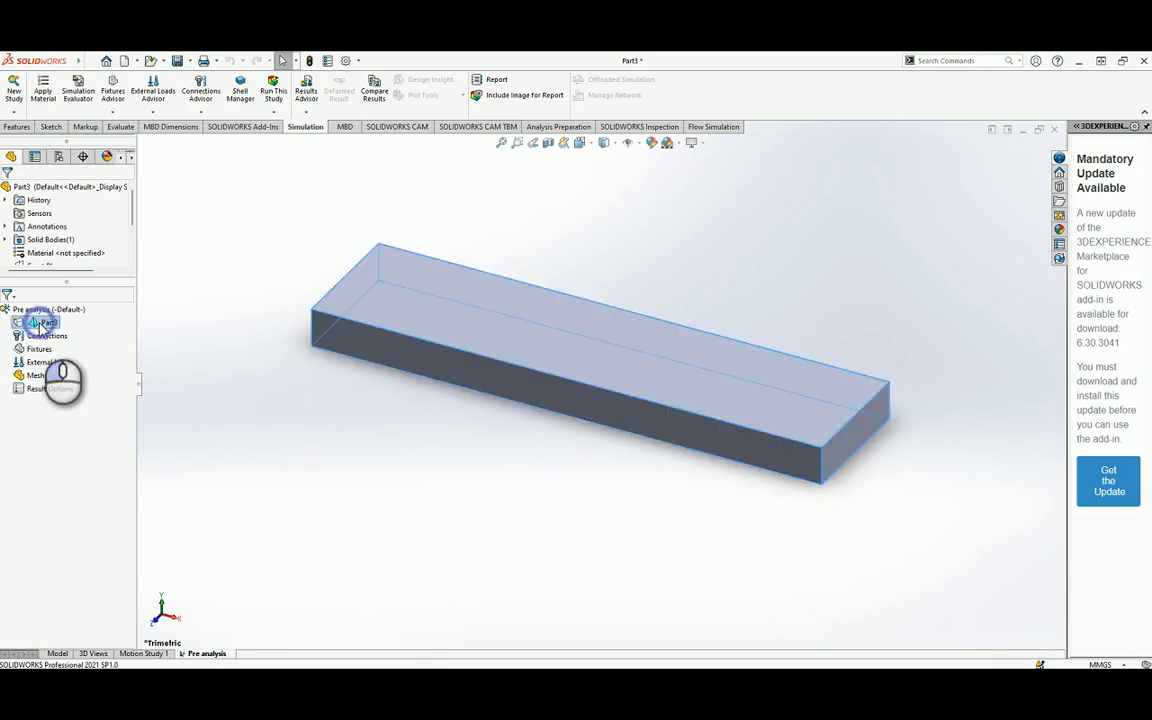
click(197, 284)
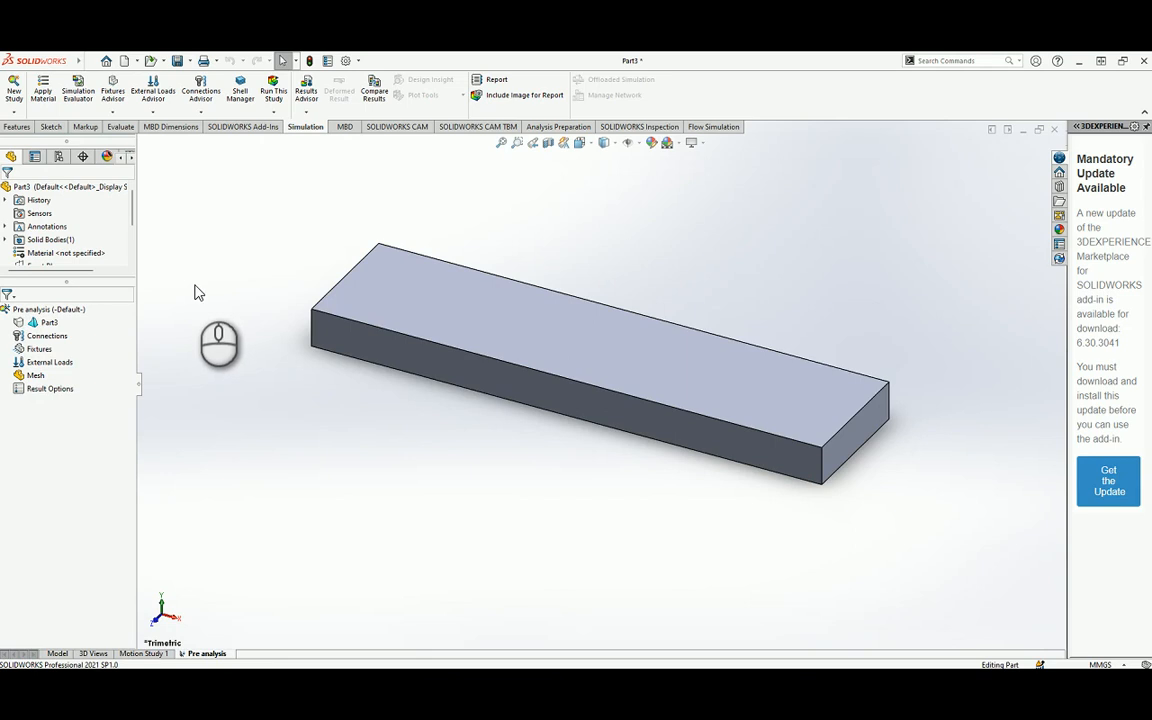
right_click(46, 325)
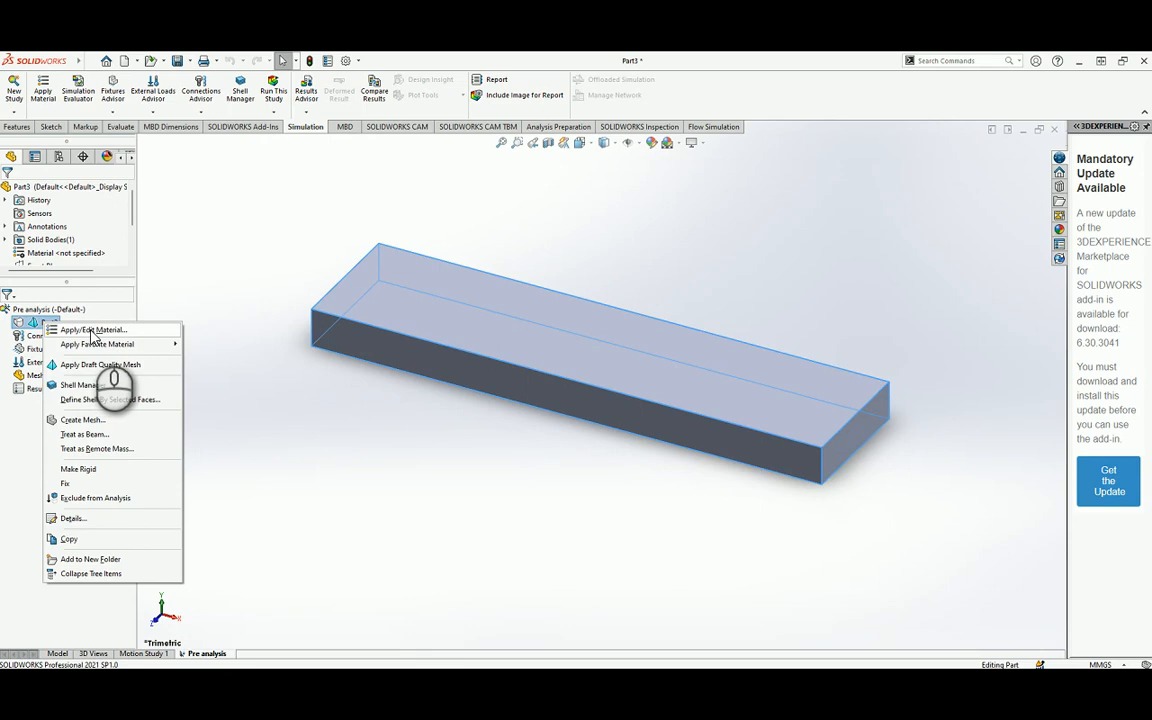
click(93, 330)
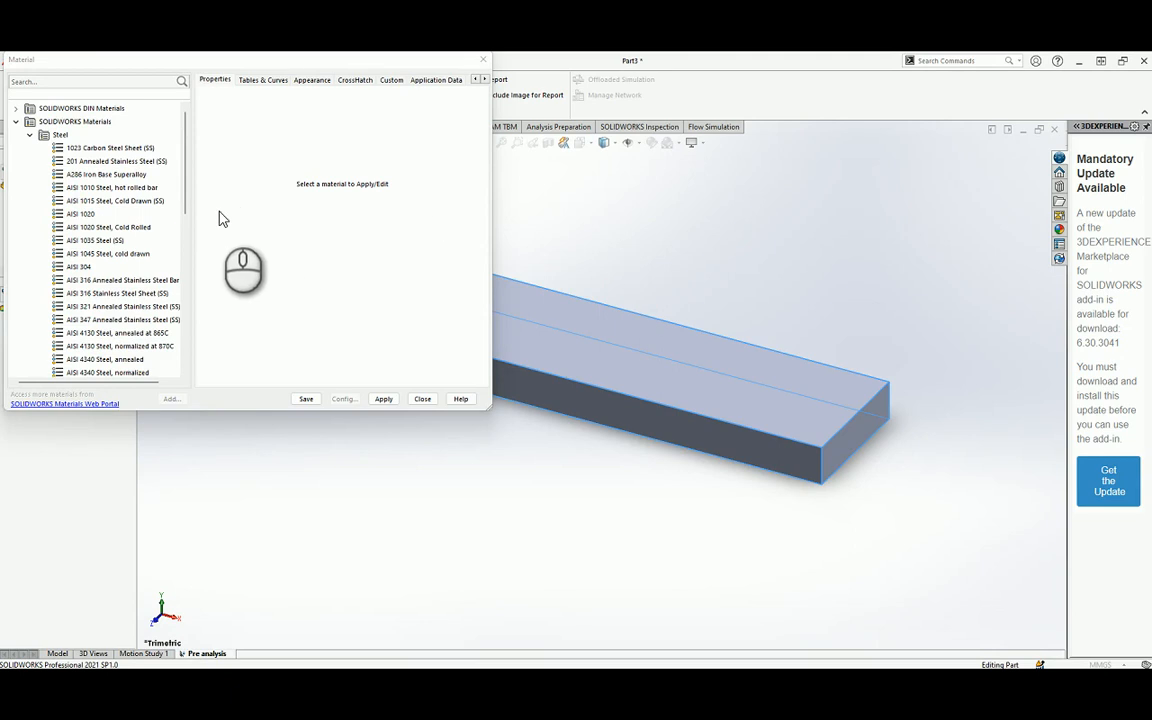
click(30, 136)
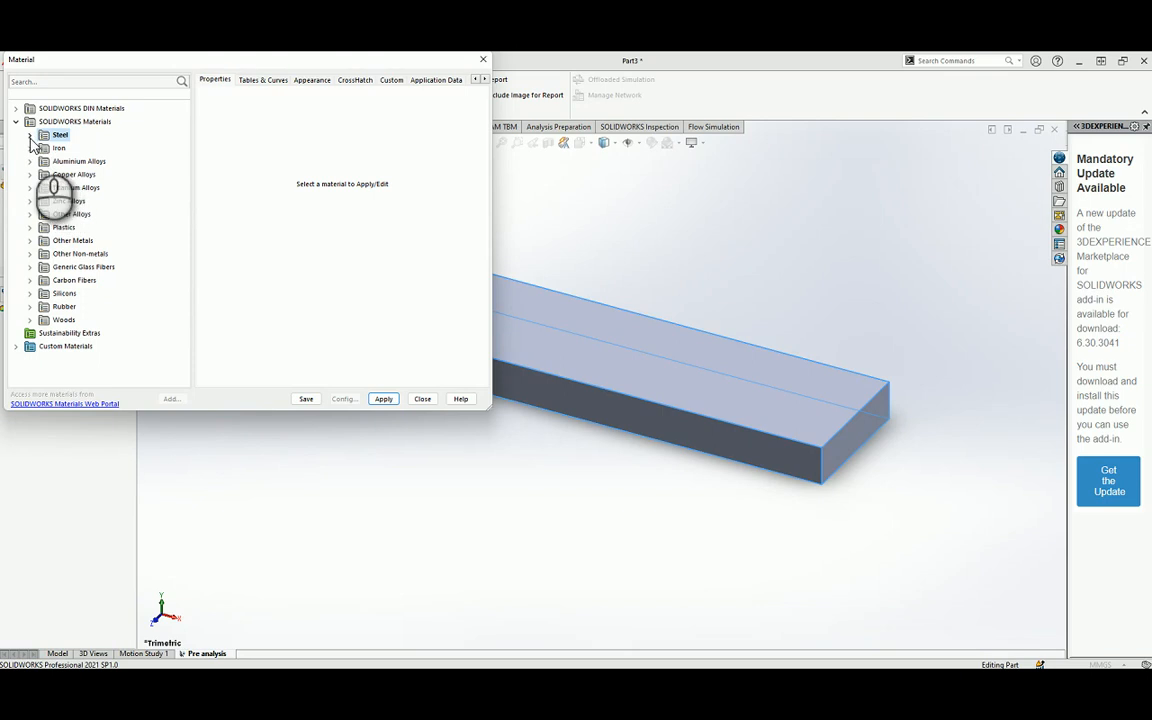
click(30, 136)
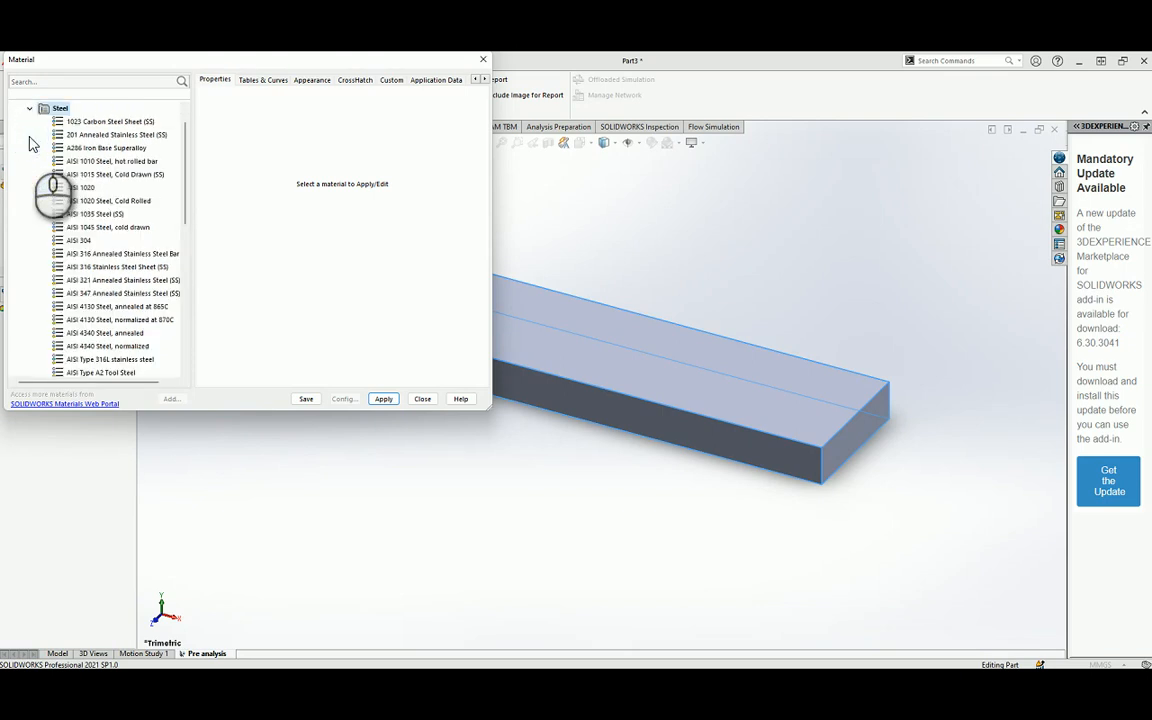
click(90, 188)
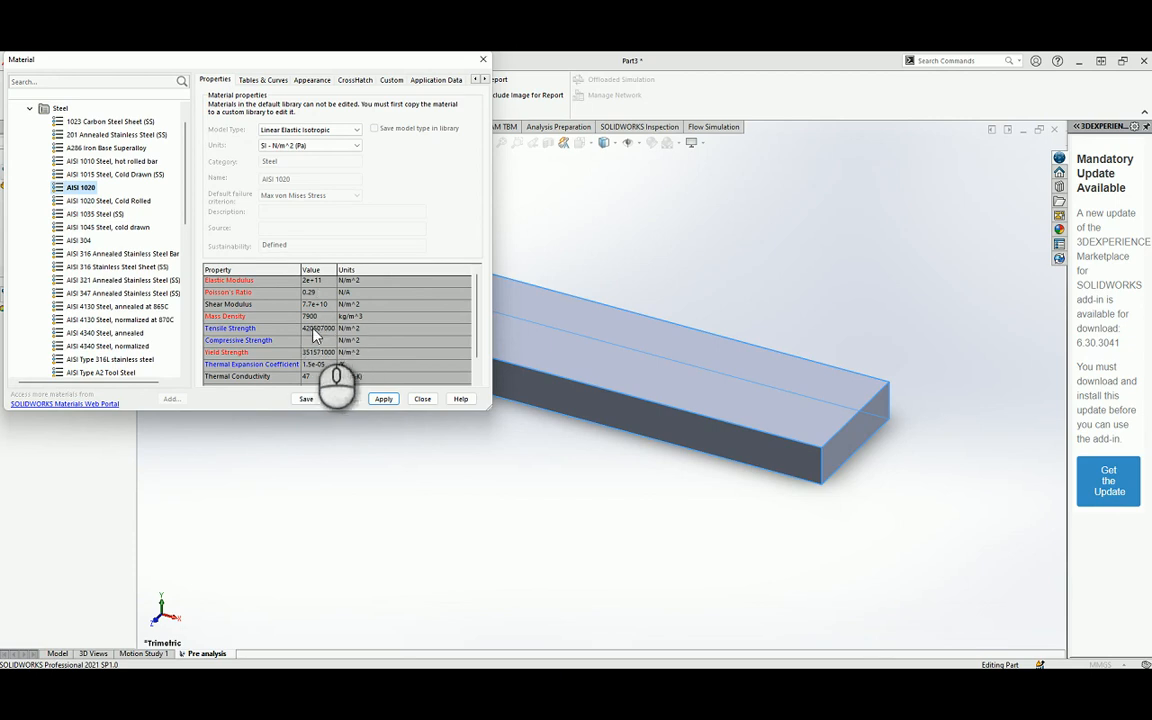
Copy AISI 1020 into the custom materials category holding the mild steel and open the copy's mass density for editing.
right_click(80, 190)
click(108, 218)
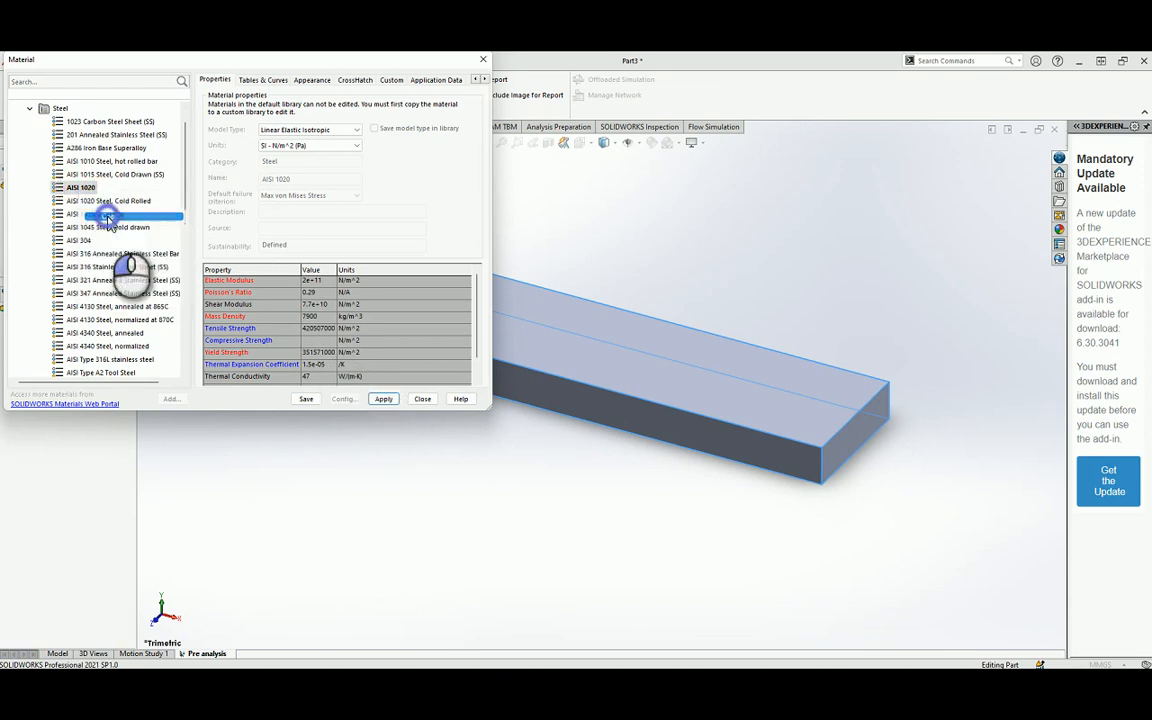
scroll(128, 275, down, 10)
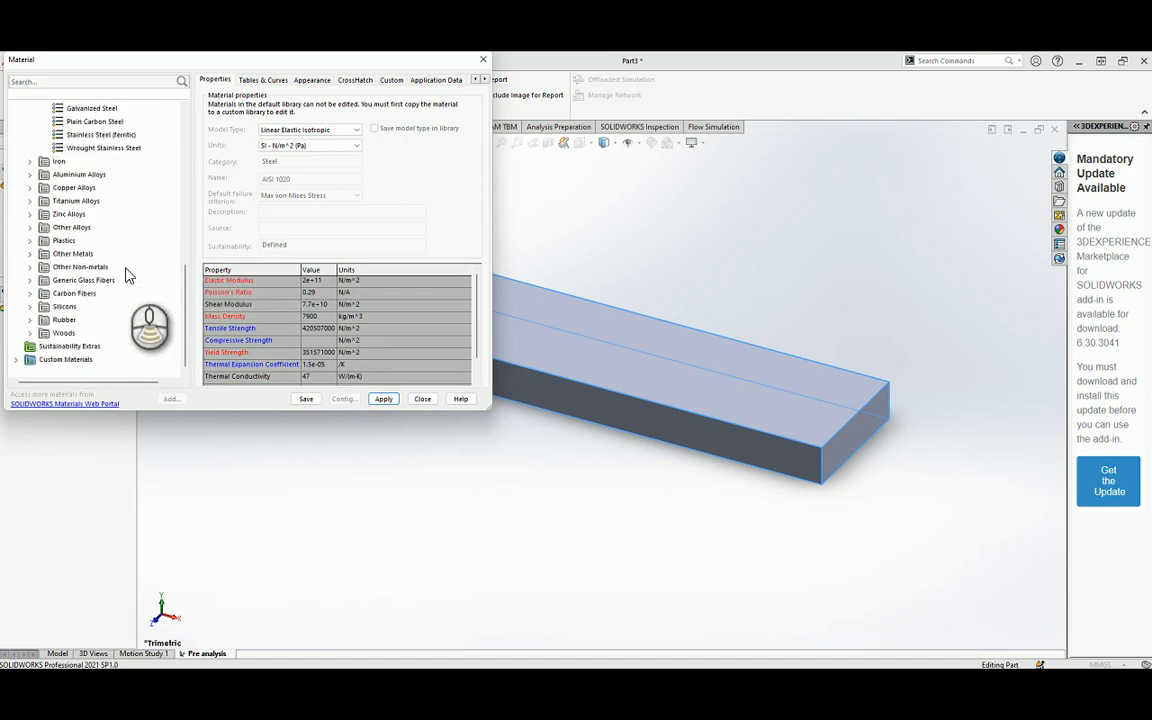
click(43, 362)
click(16, 359)
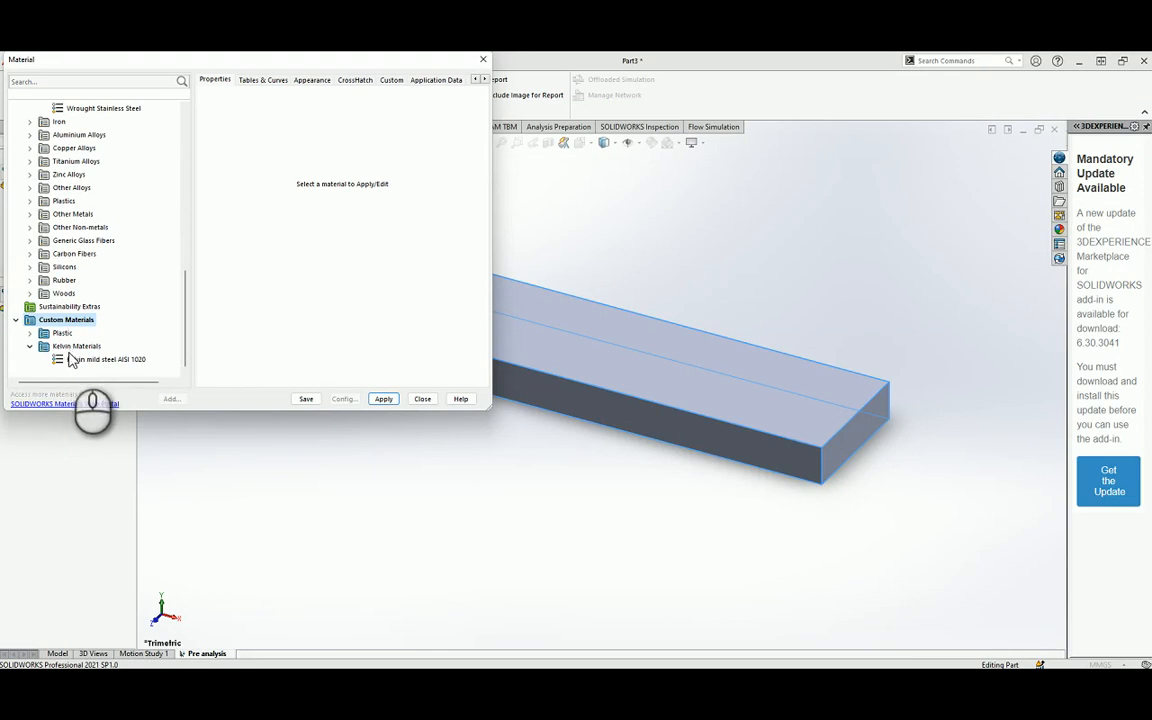
click(74, 347)
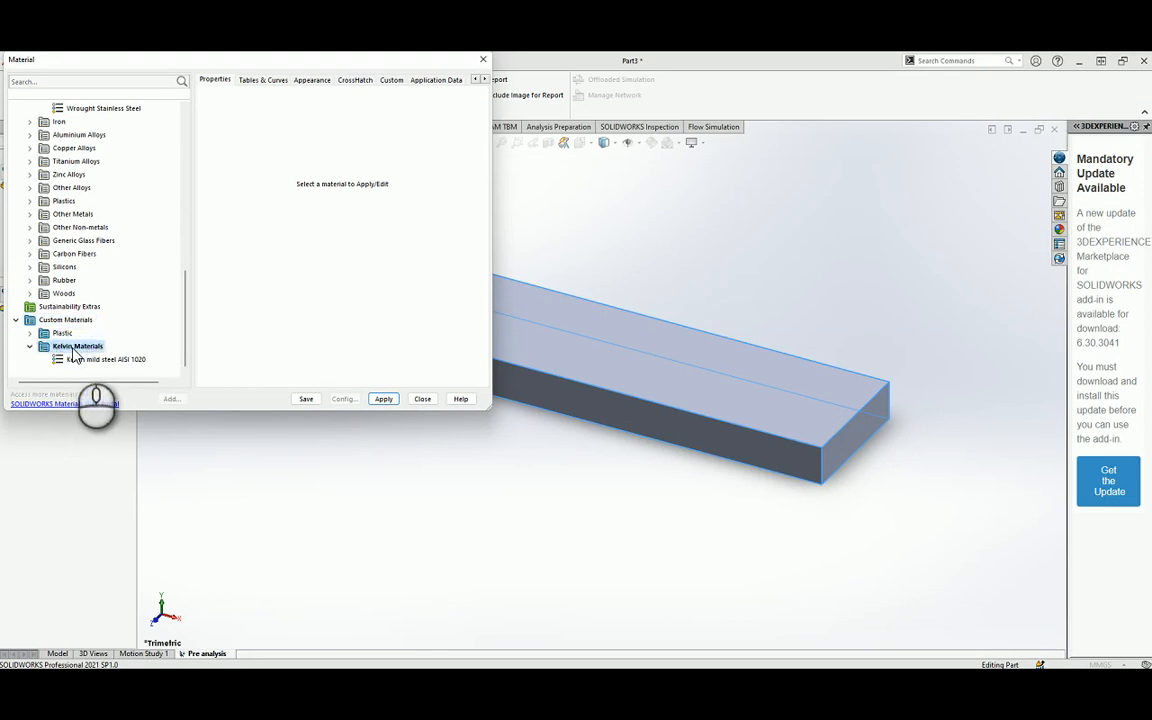
right_click(72, 348)
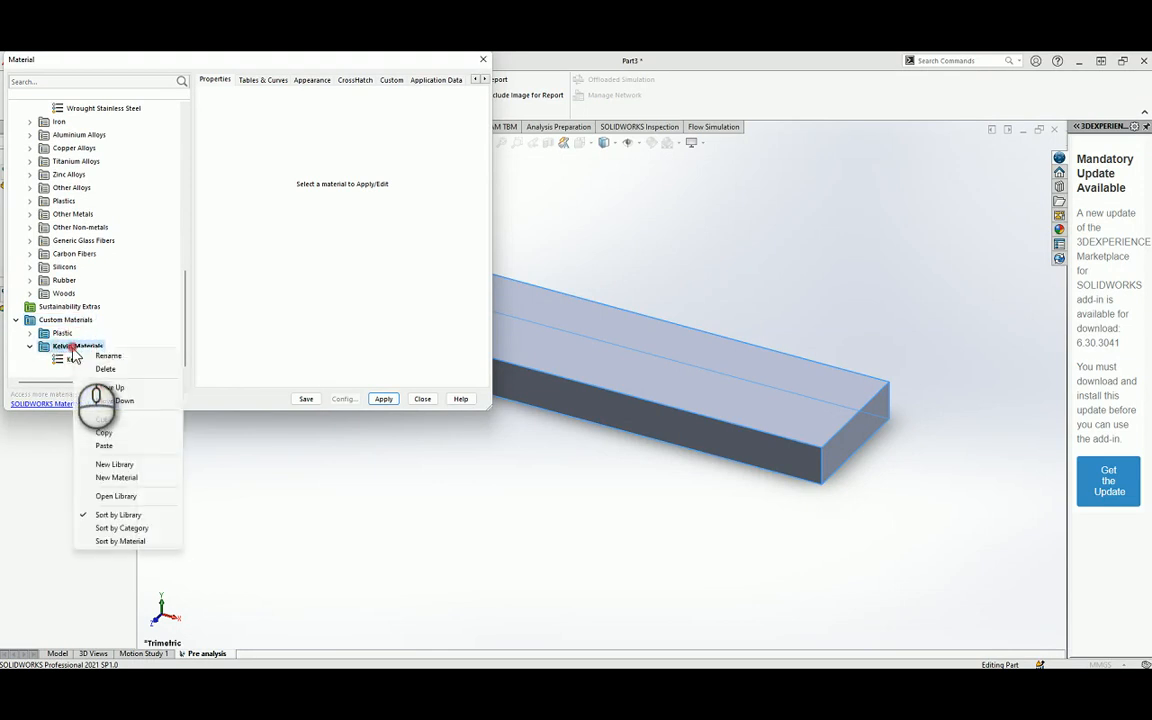
click(101, 443)
scroll(128, 362, down, 1)
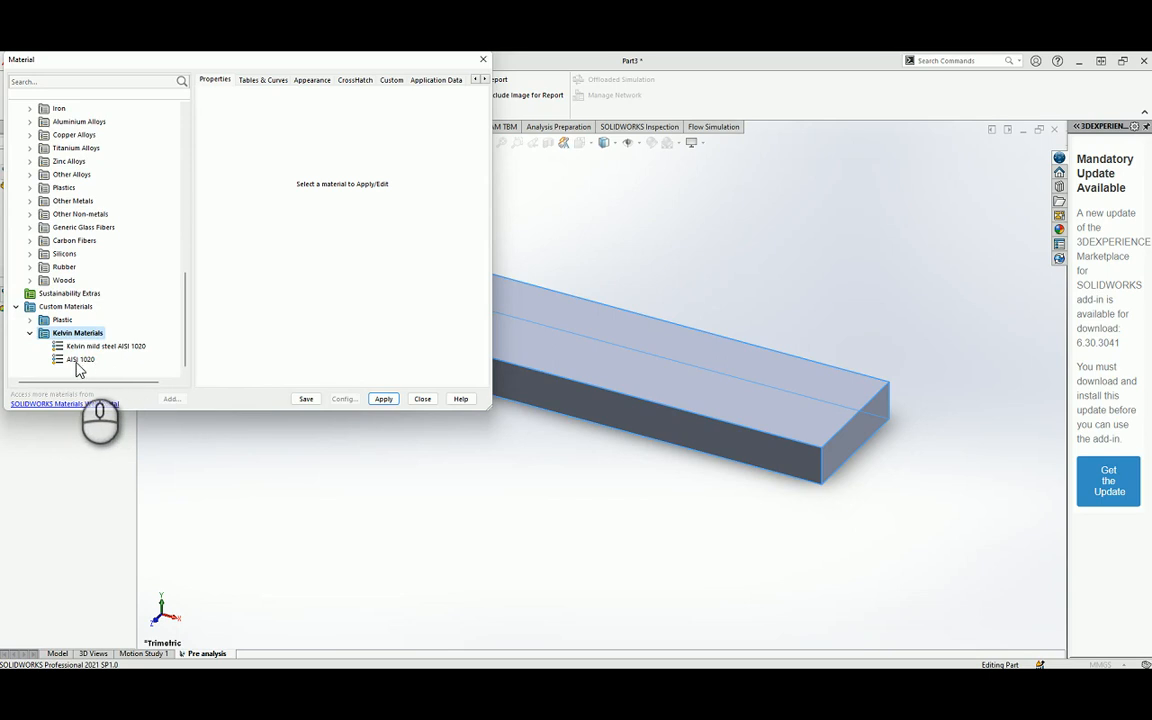
click(84, 360)
click(322, 316)
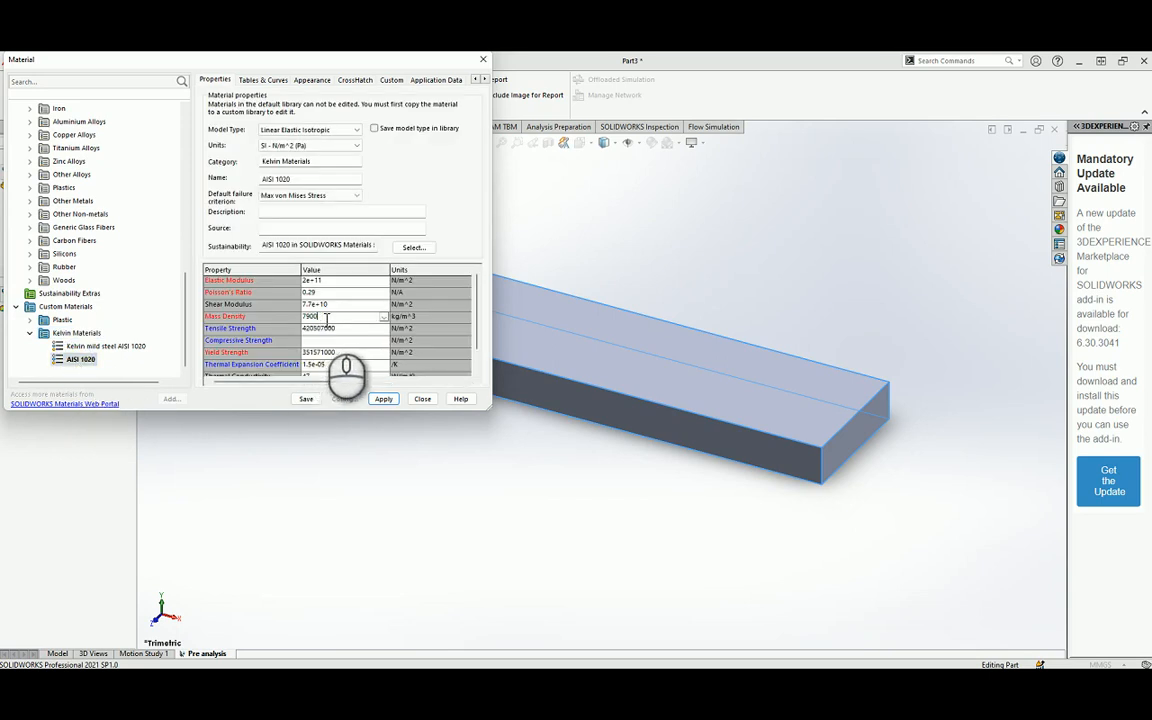
Discard changes to the copied AISI 1020, apply the custom mild steel AISI 1020 to the study's part, and close the material library.
click(115, 349)
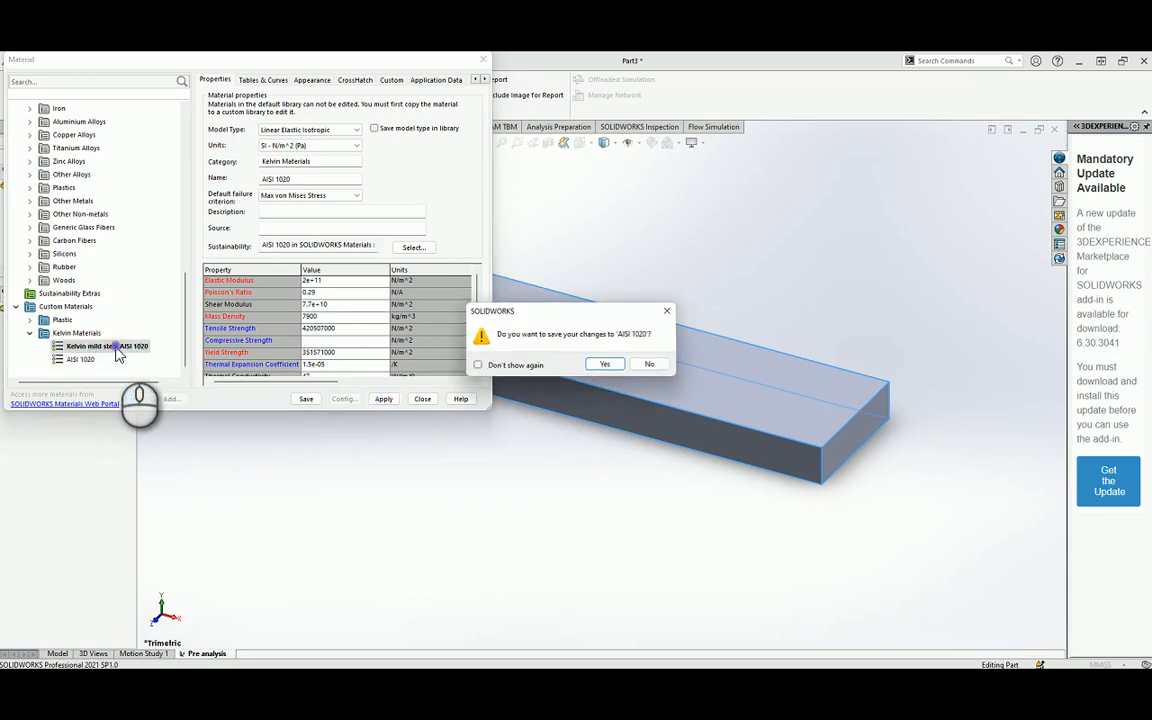
click(658, 366)
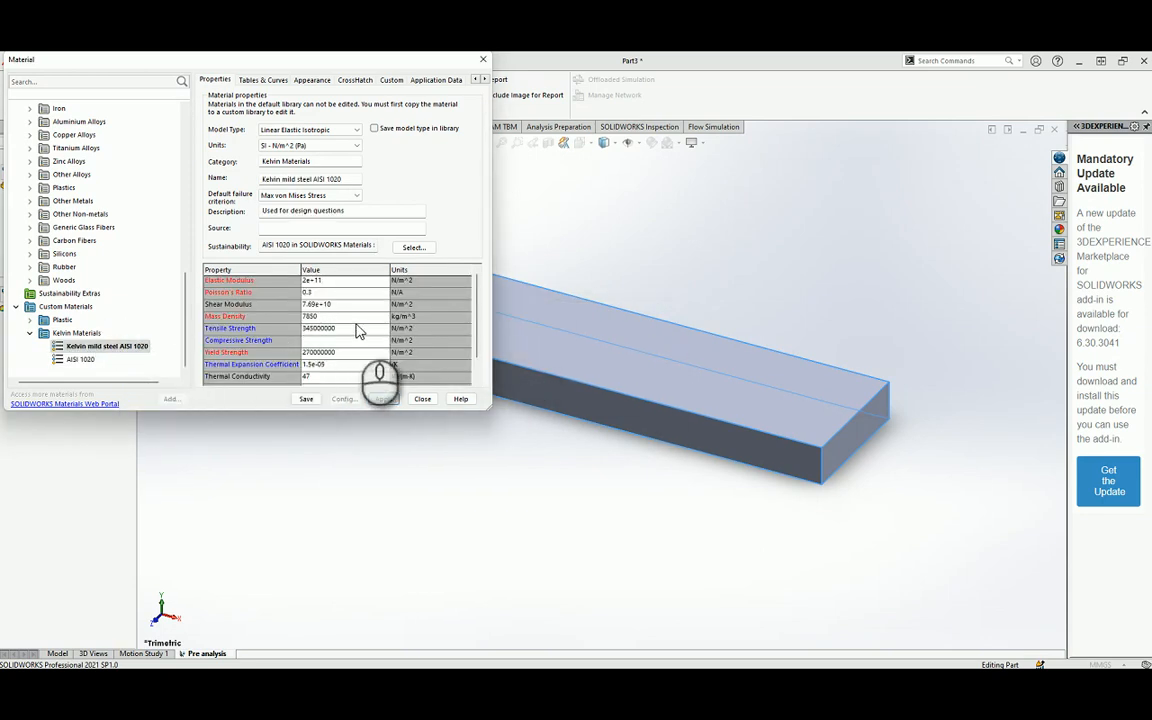
click(344, 356)
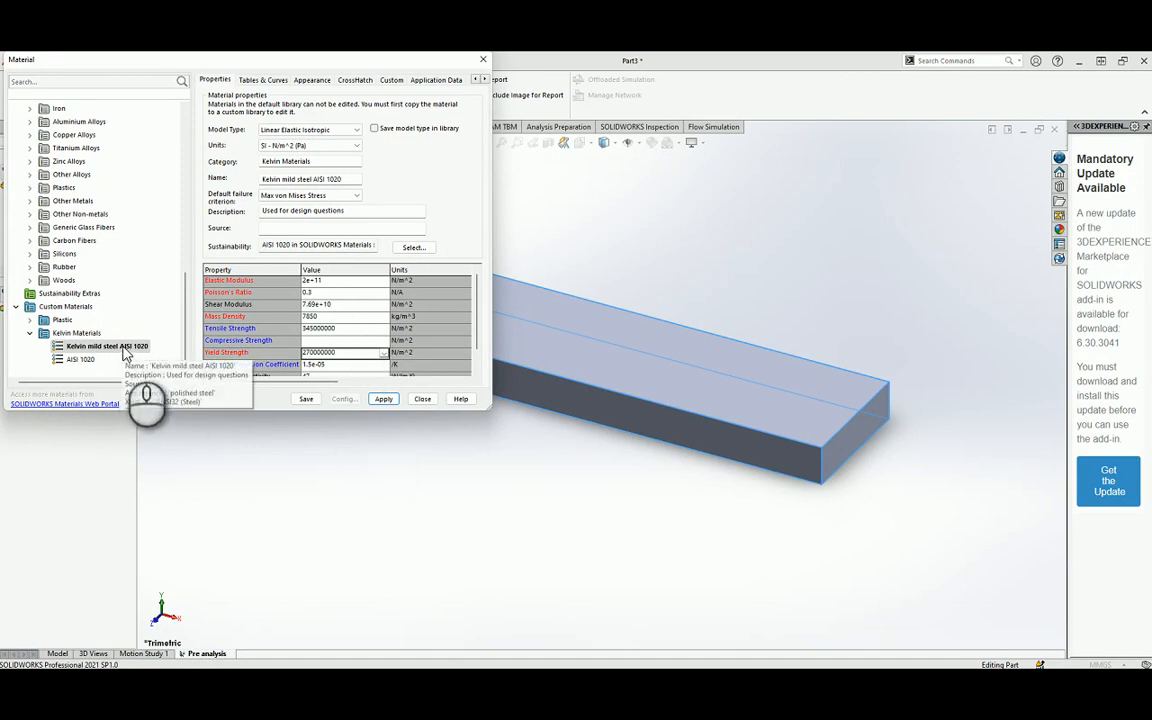
click(384, 400)
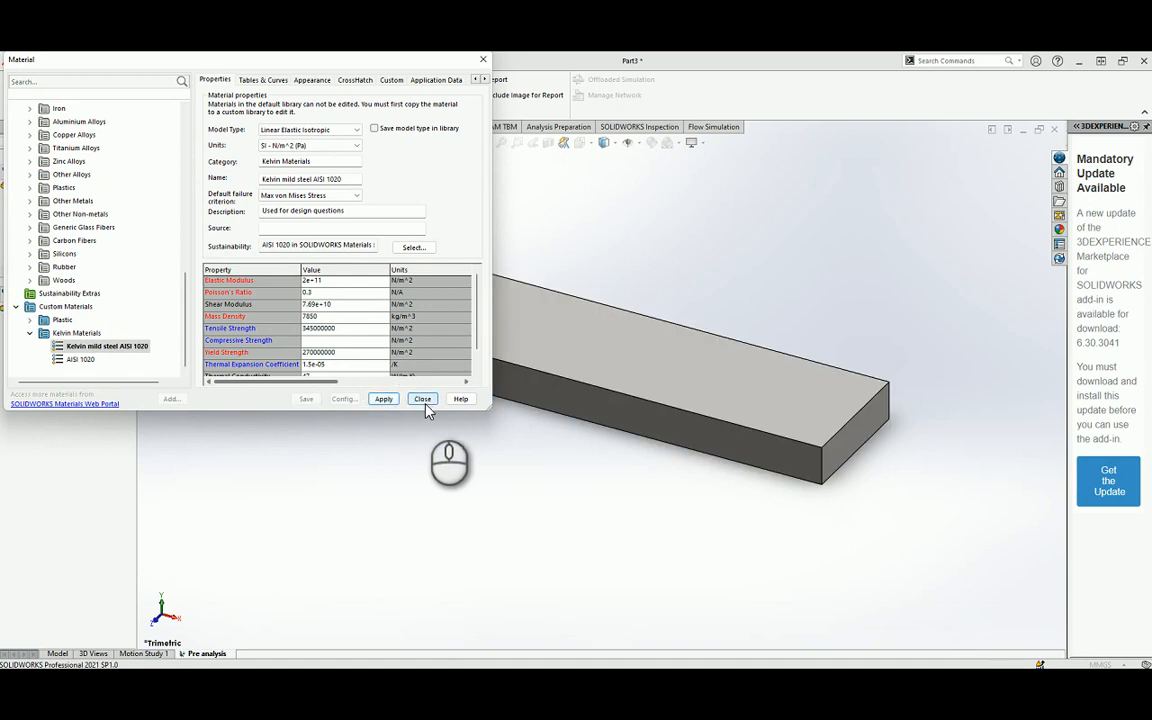
click(423, 399)
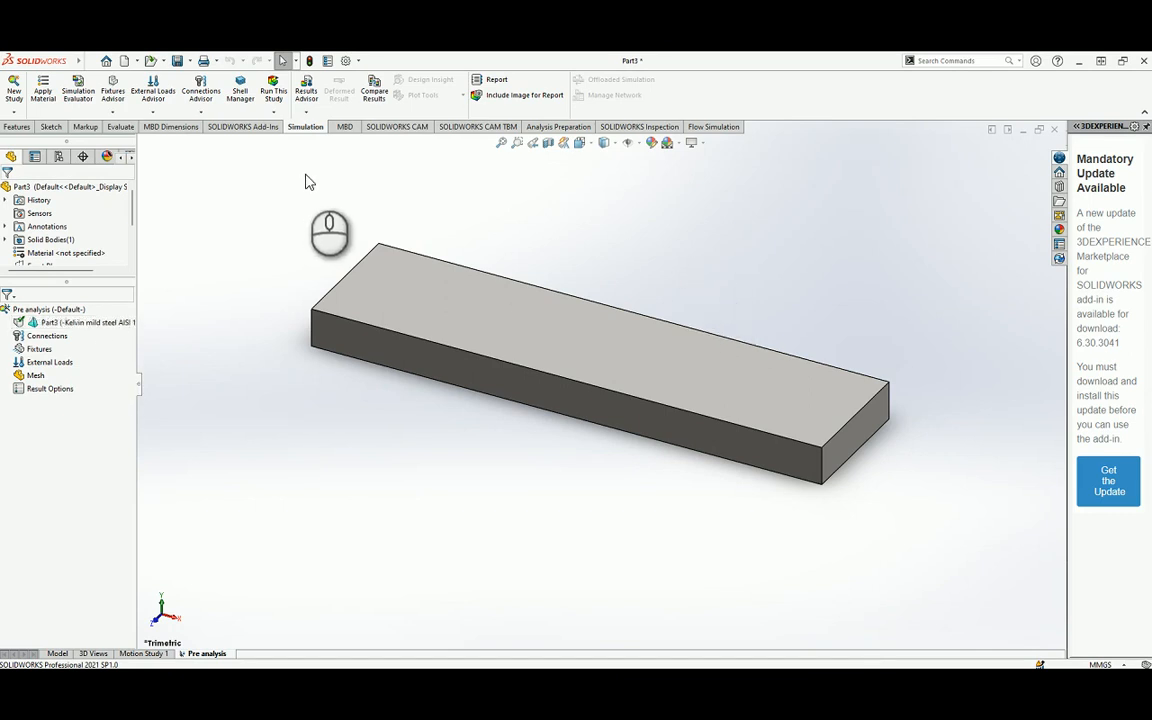
Save the part as pre_analysis in the BAAE4014_intro folder on the Desktop.
click(177, 62)
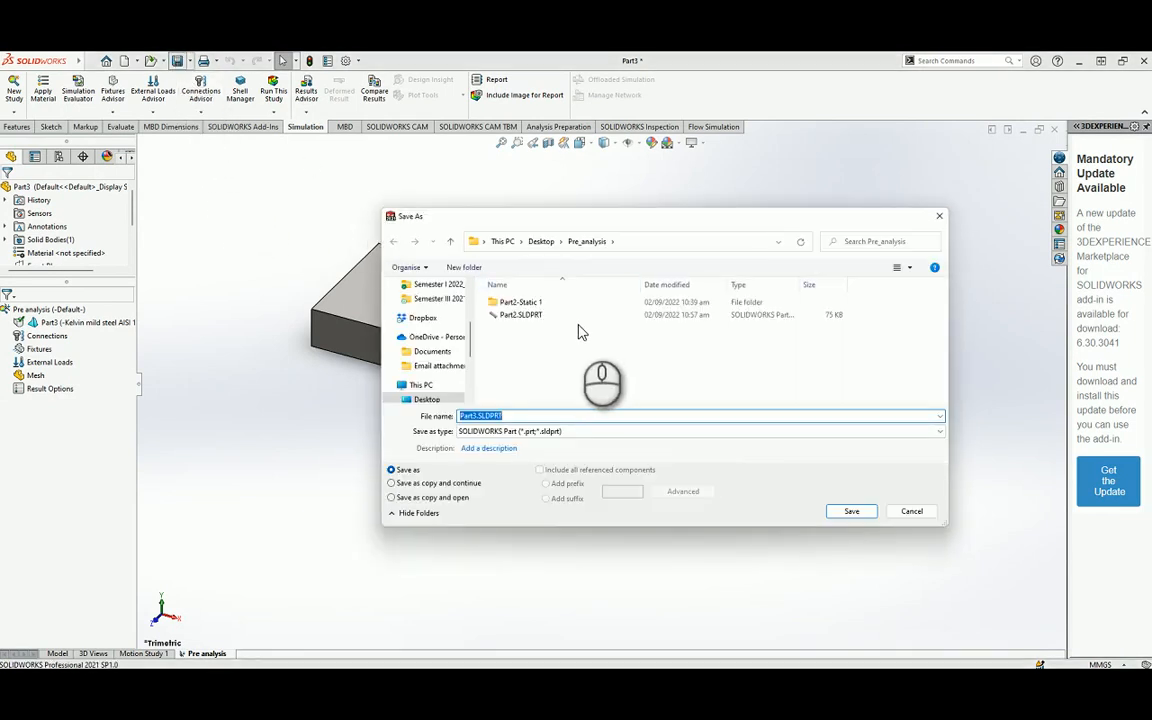
click(541, 243)
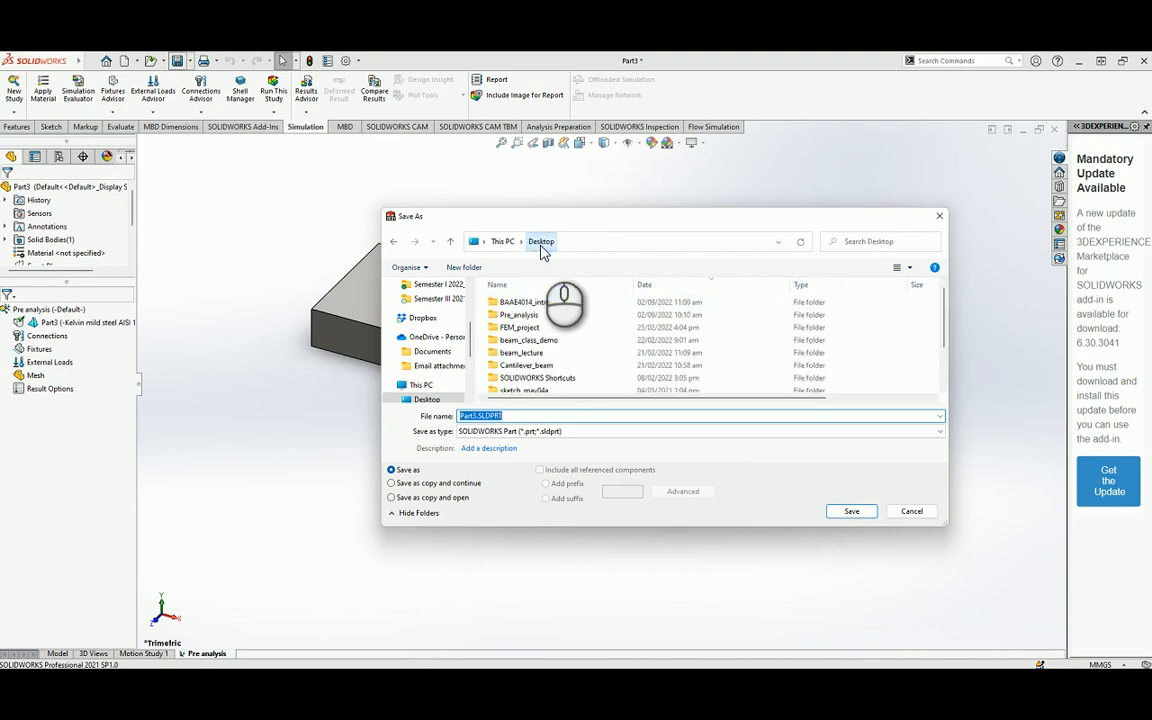
double_click(533, 303)
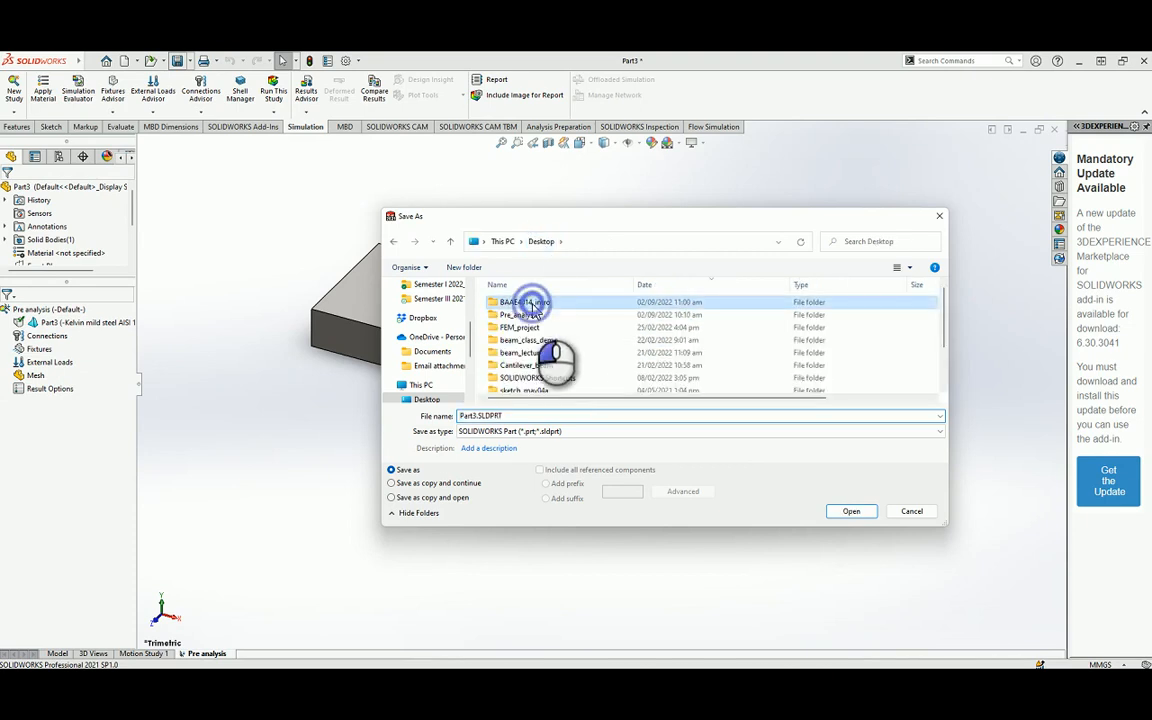
double_click(512, 419)
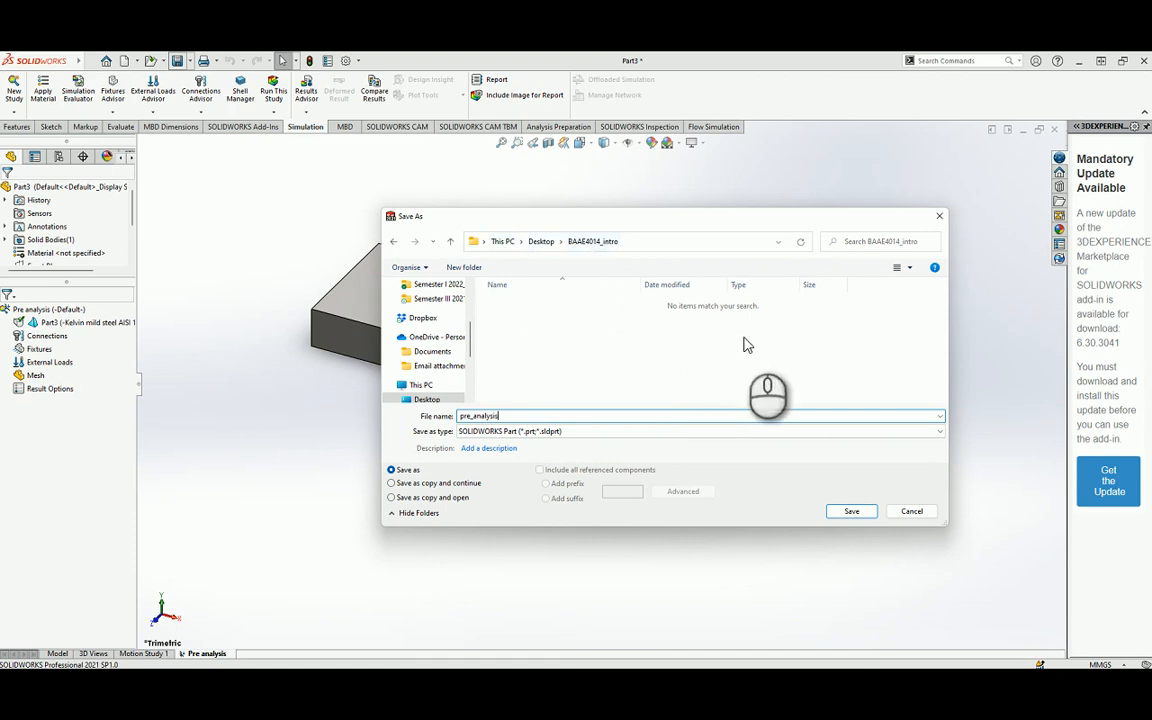
click(849, 513)
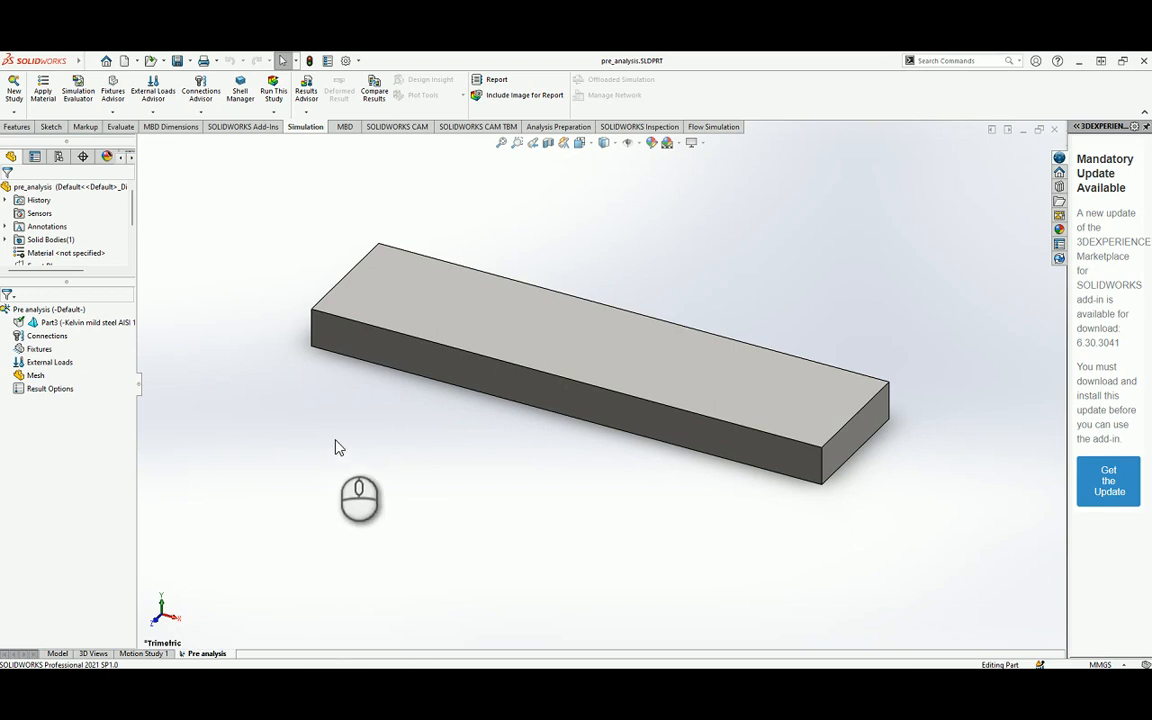
Apply a Fixed Geometry fixture to the block's 50 x 15 mm end face on the negative X side.
mouse_move(395, 437)
middle_down()
mouse_move(467, 485)
mouse_move(478, 524)
mouse_move(453, 517)
mouse_move(447, 501)
mouse_move(463, 483)
mouse_move(401, 433)
middle_up()
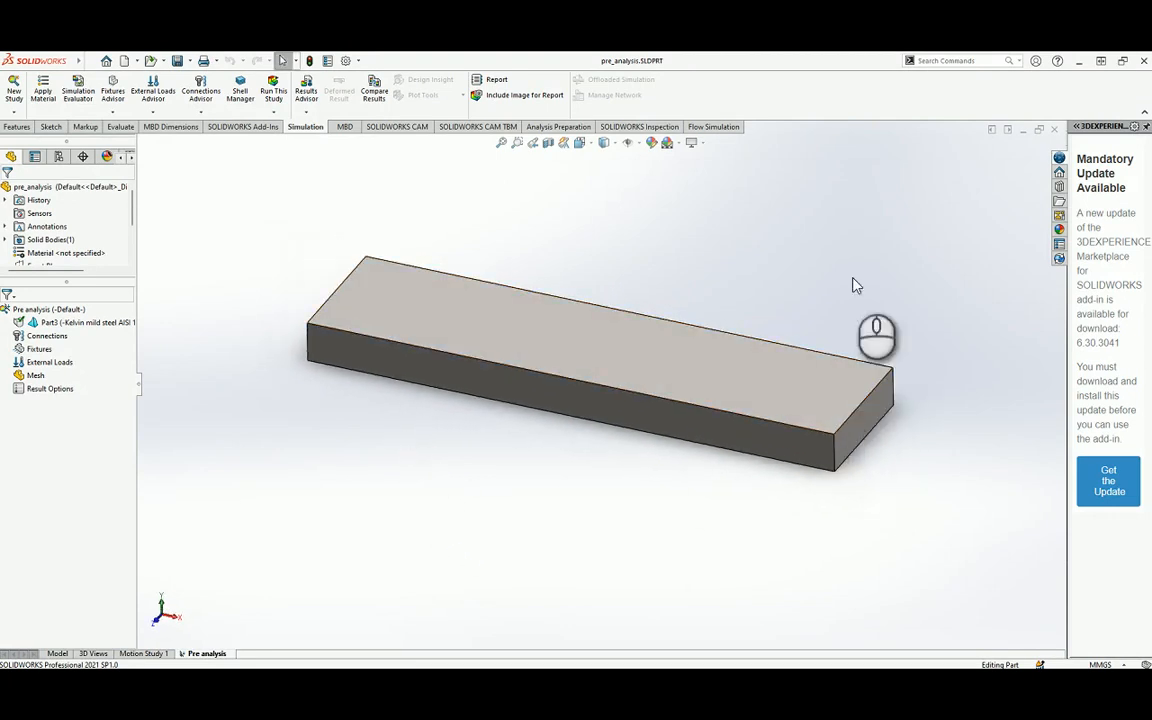
middle_drag(840, 331, 465, 470)
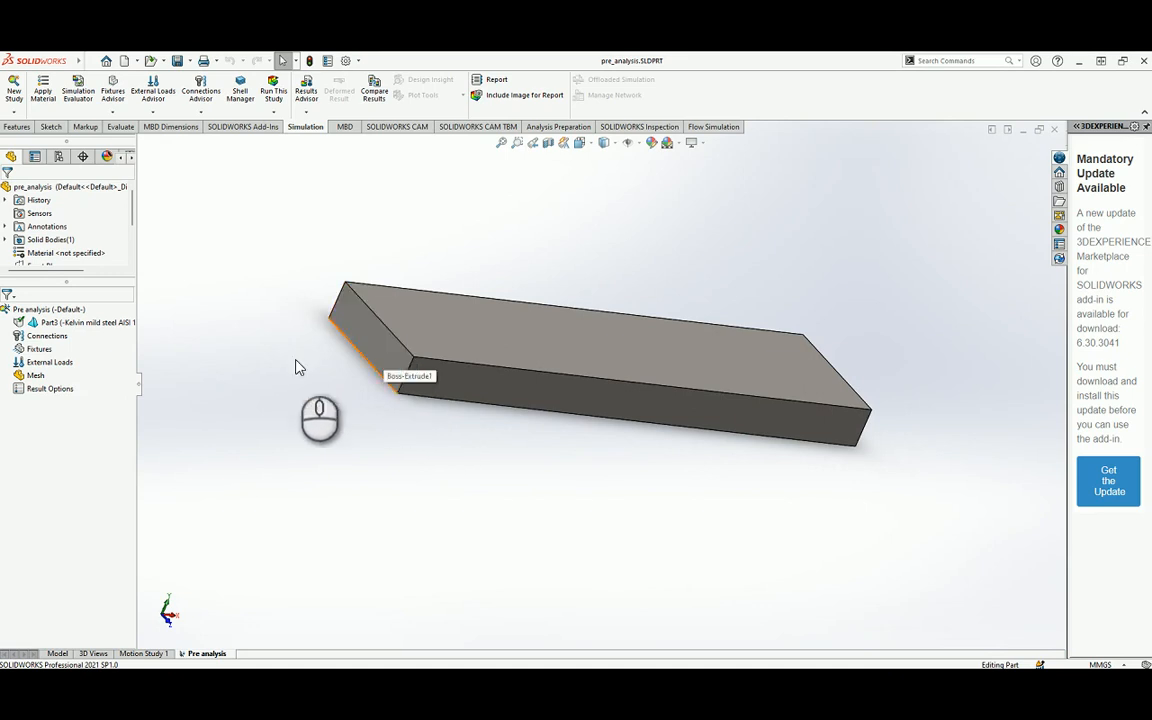
right_click(44, 354)
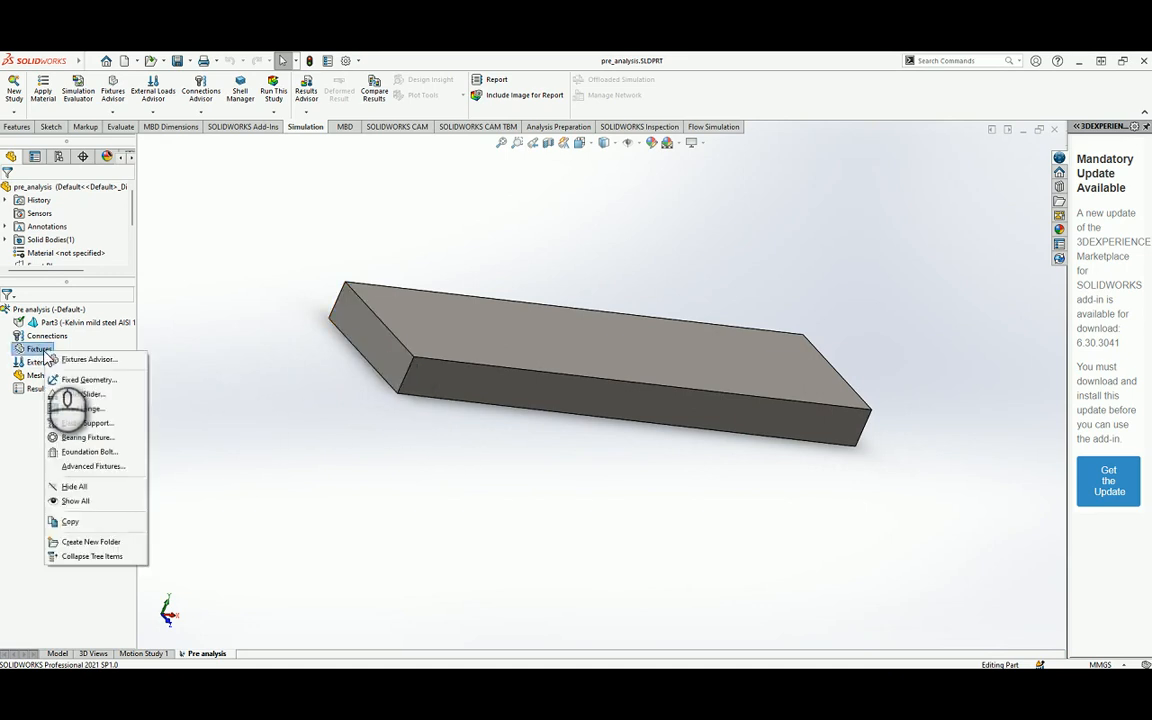
click(85, 384)
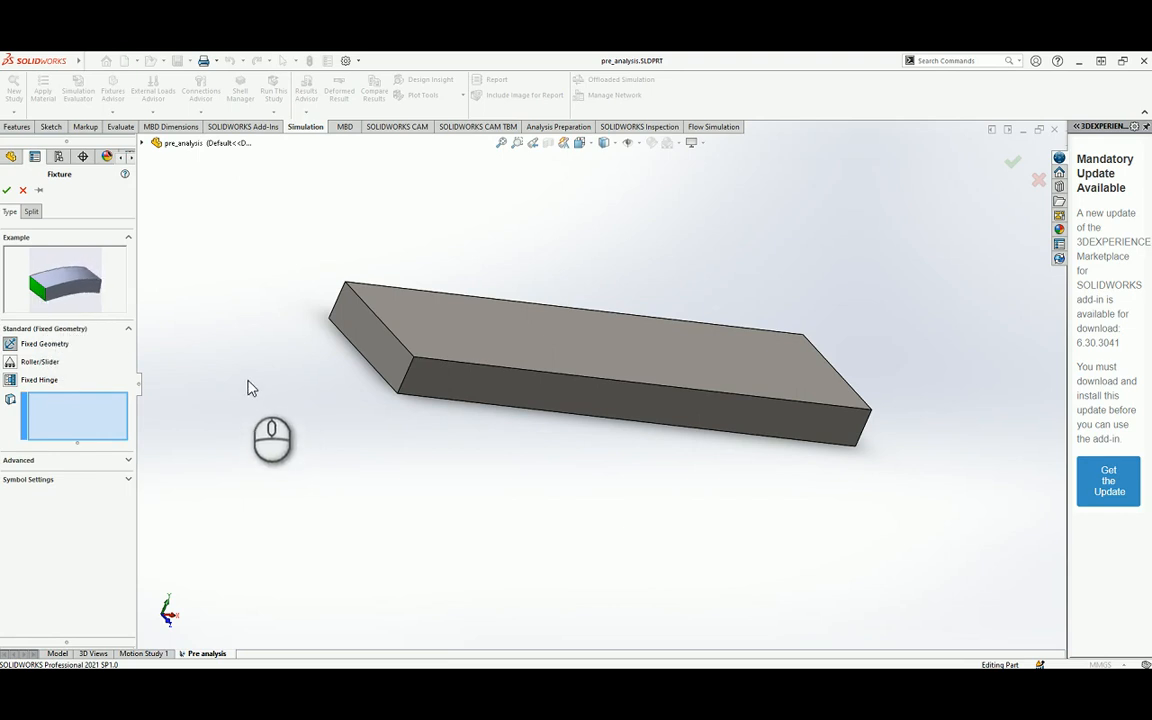
click(378, 352)
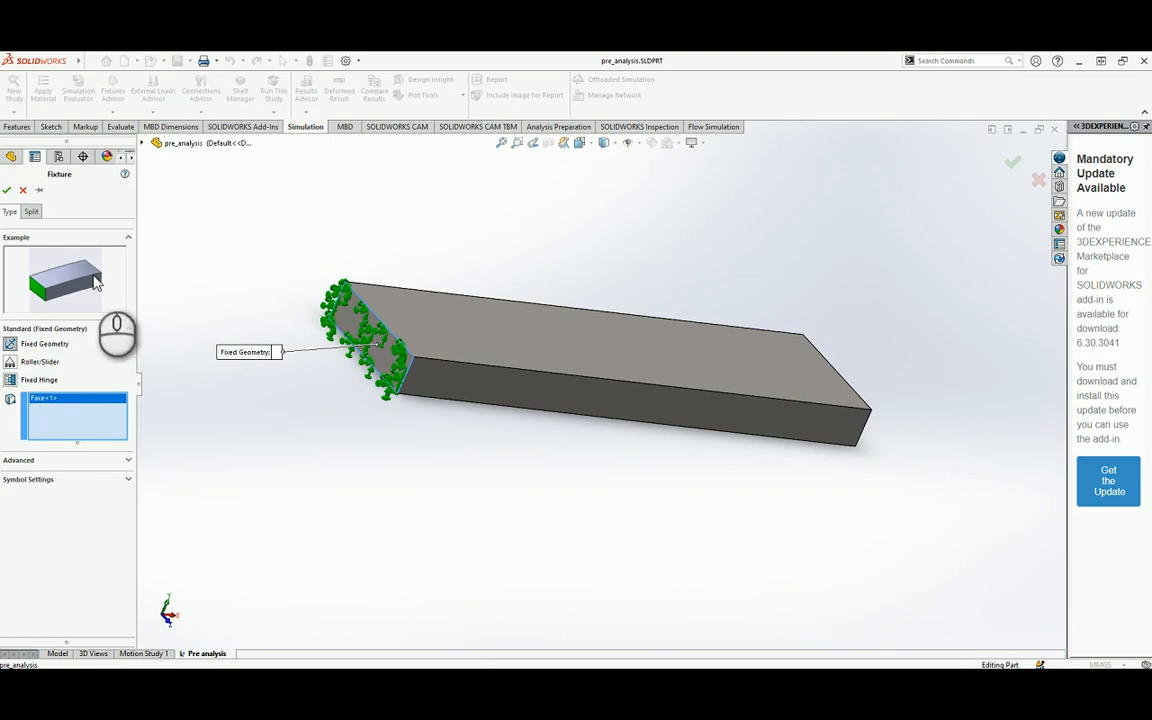
click(7, 192)
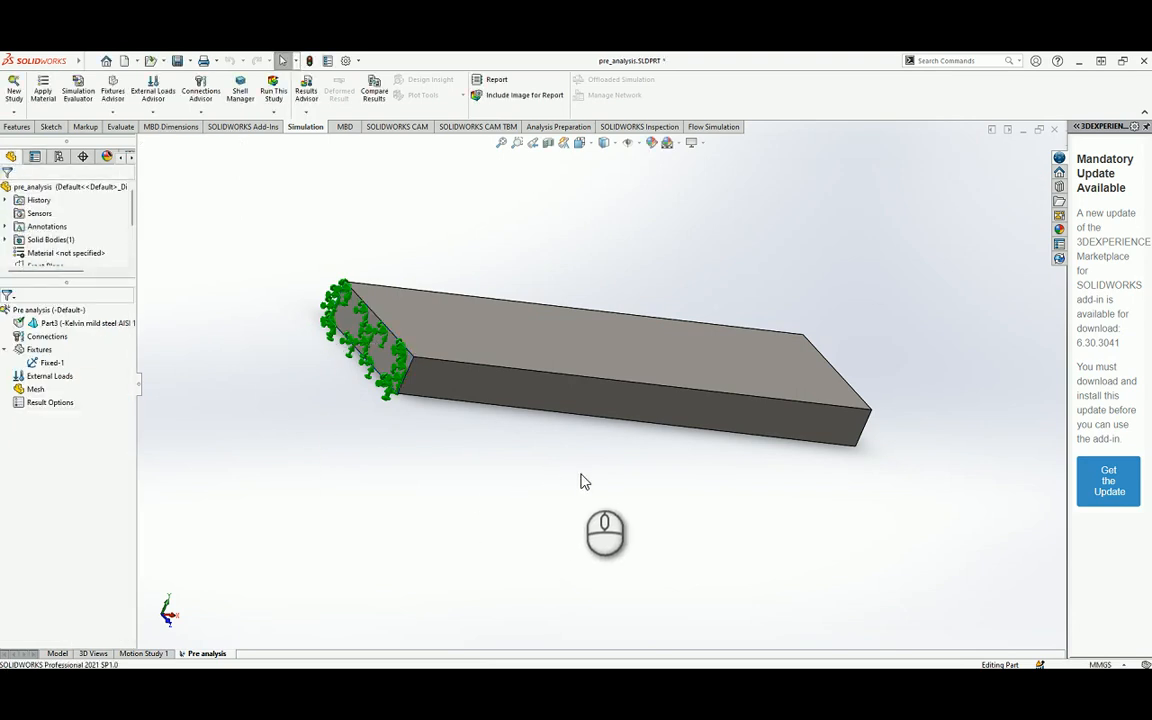
Start a force load on the upper 50 mm edge of the free end, with its selected direction along that end's vertical edge.
middle_drag(558, 474, 574, 475)
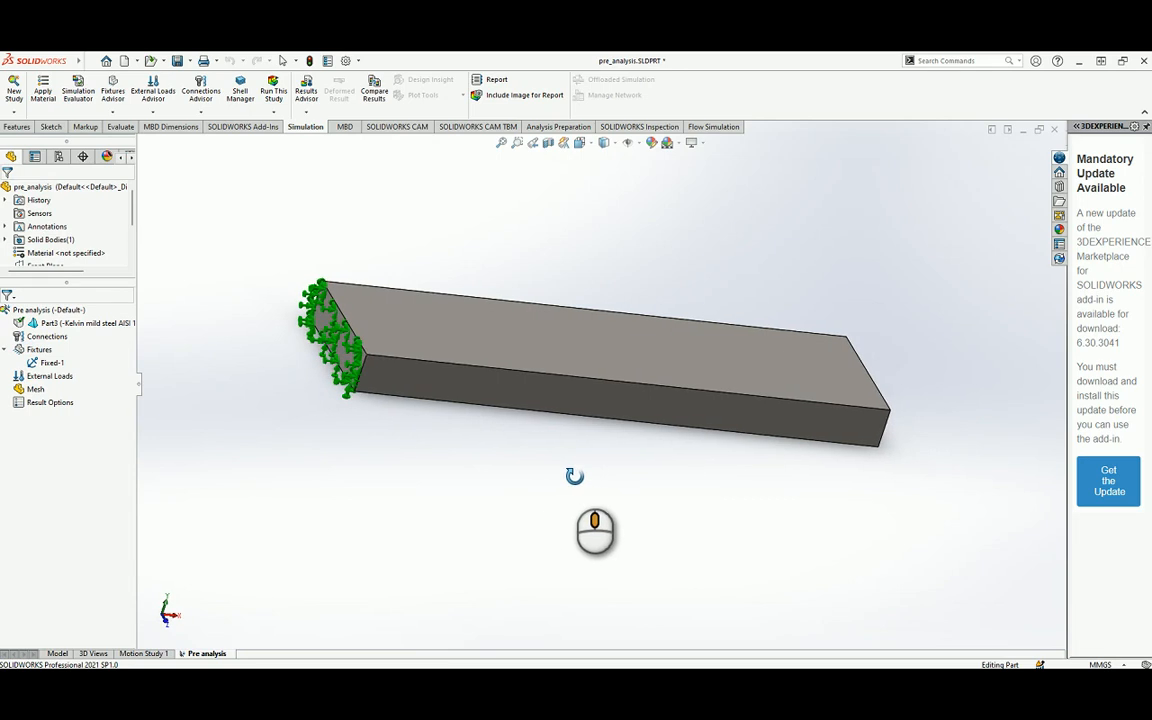
mouse_move(574, 476)
middle_down()
mouse_move(550, 457)
mouse_move(514, 458)
mouse_move(555, 473)
middle_up()
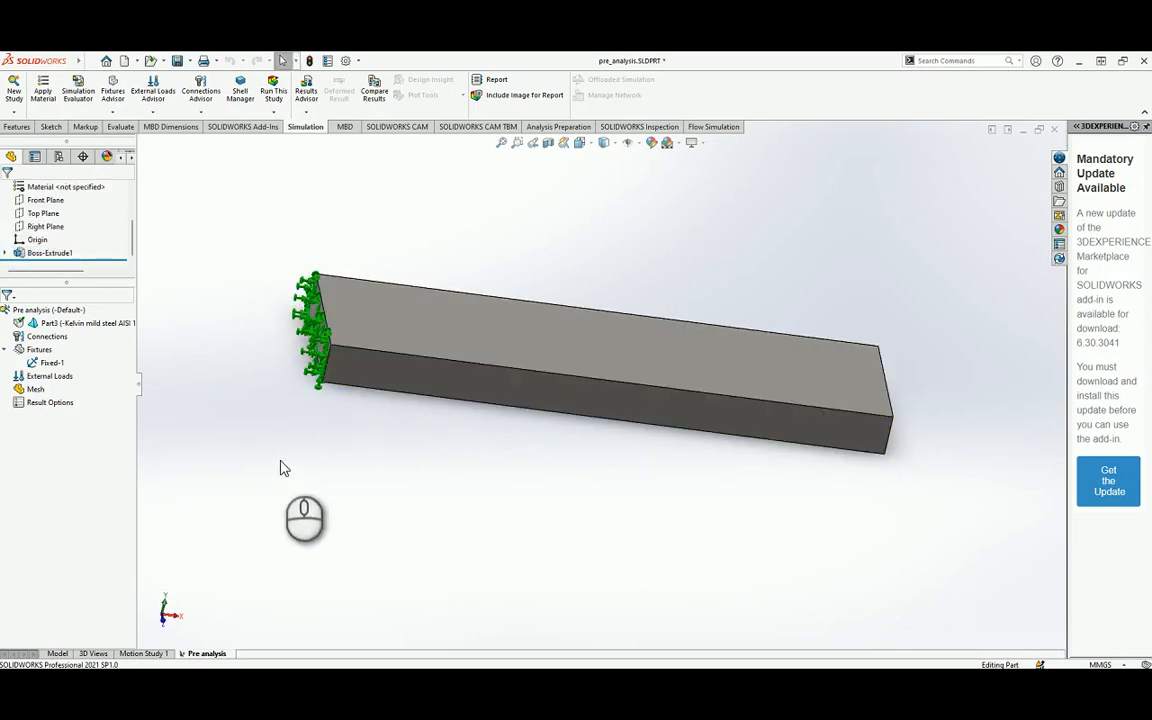
middle_drag(643, 519, 588, 516)
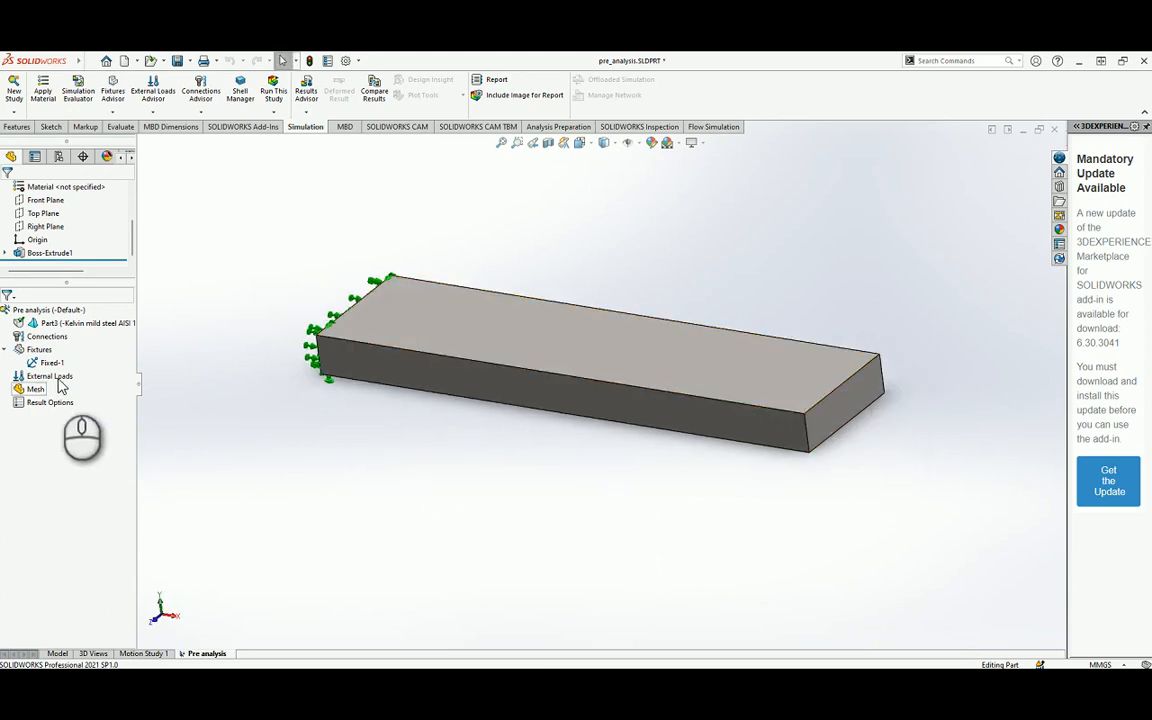
right_click(60, 384)
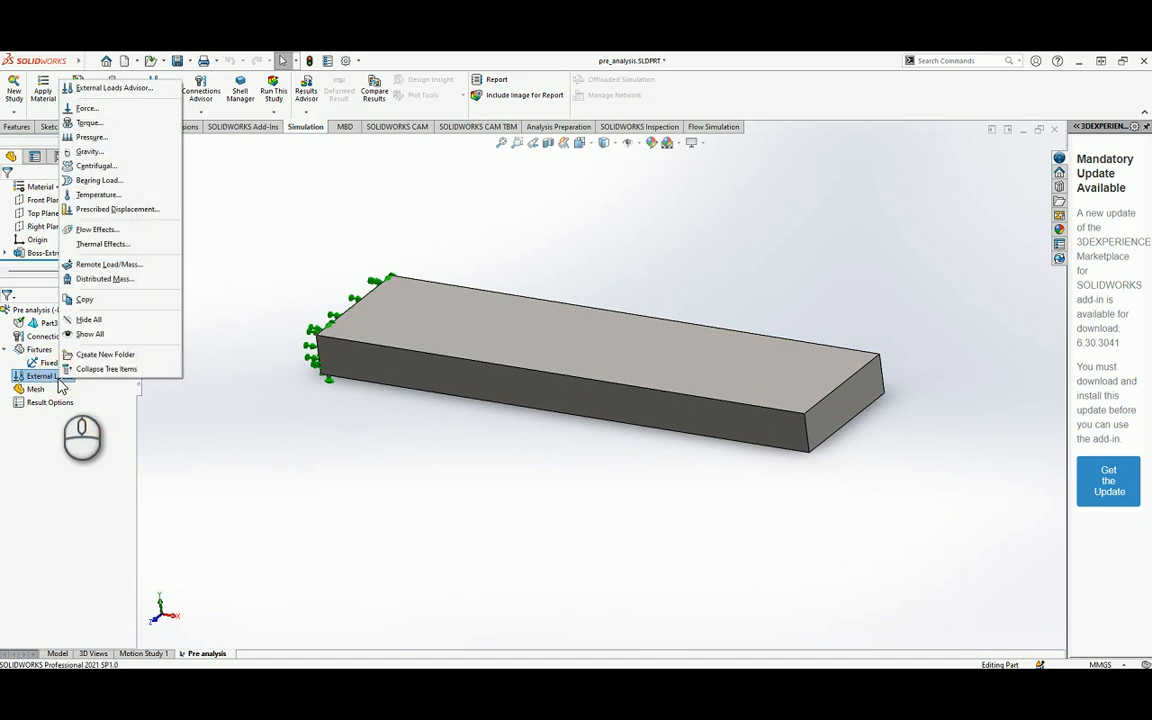
click(85, 112)
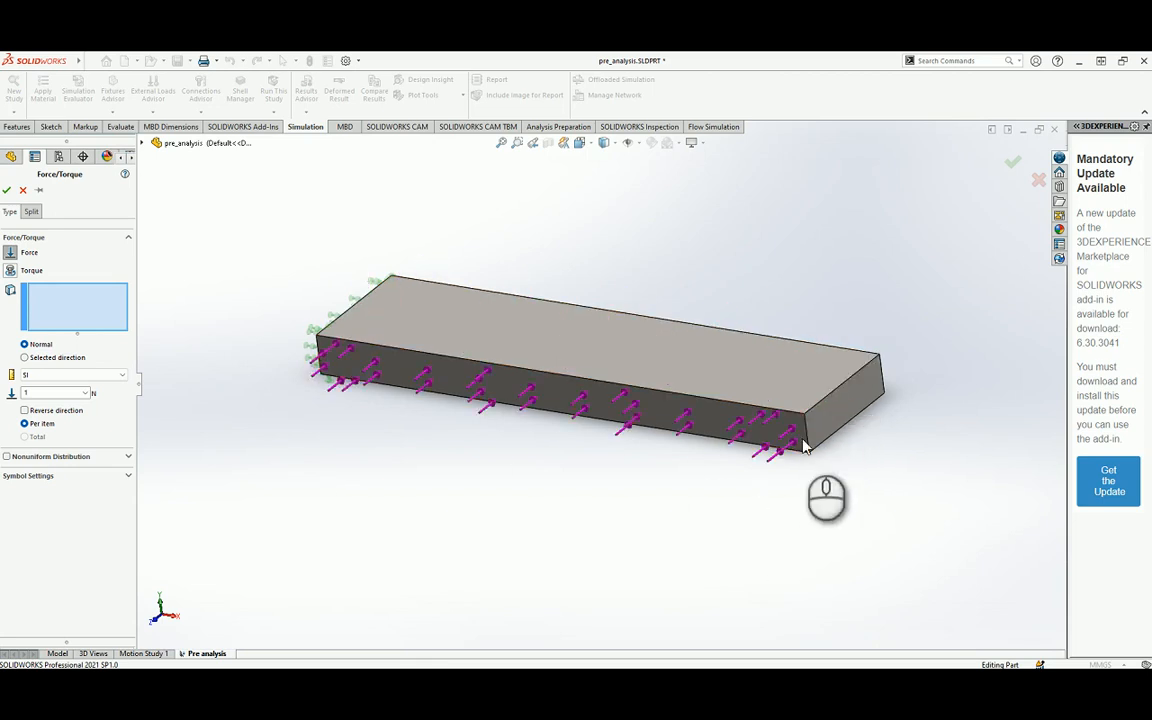
click(827, 401)
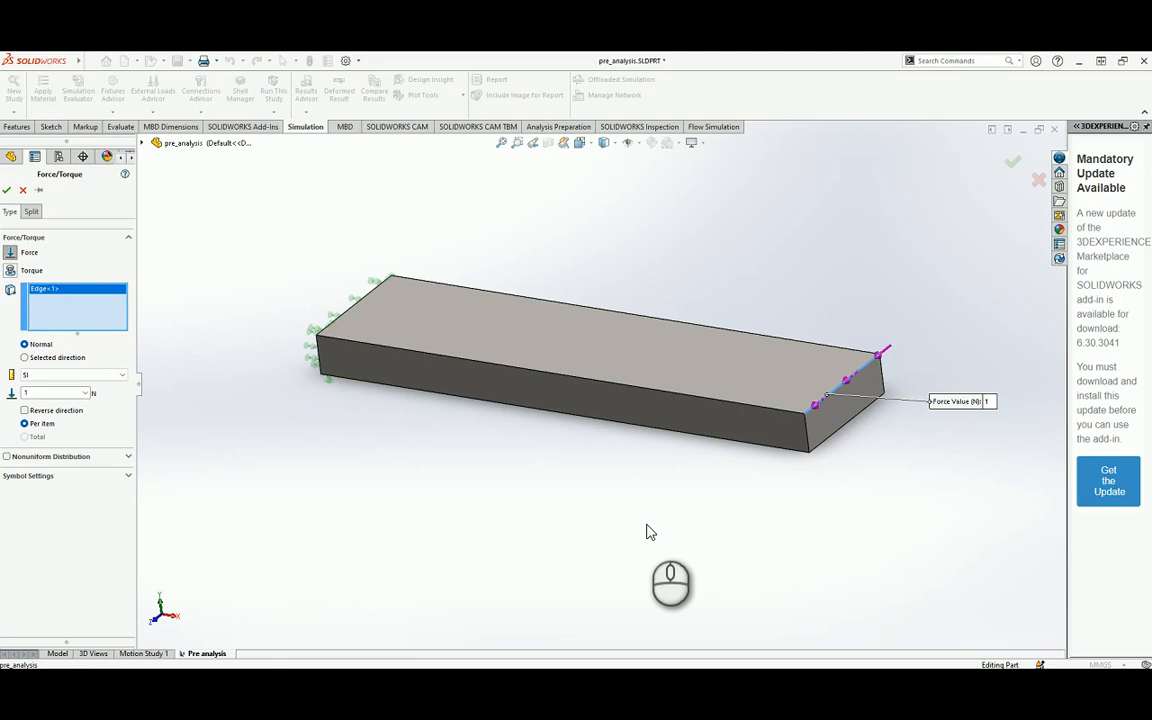
click(25, 358)
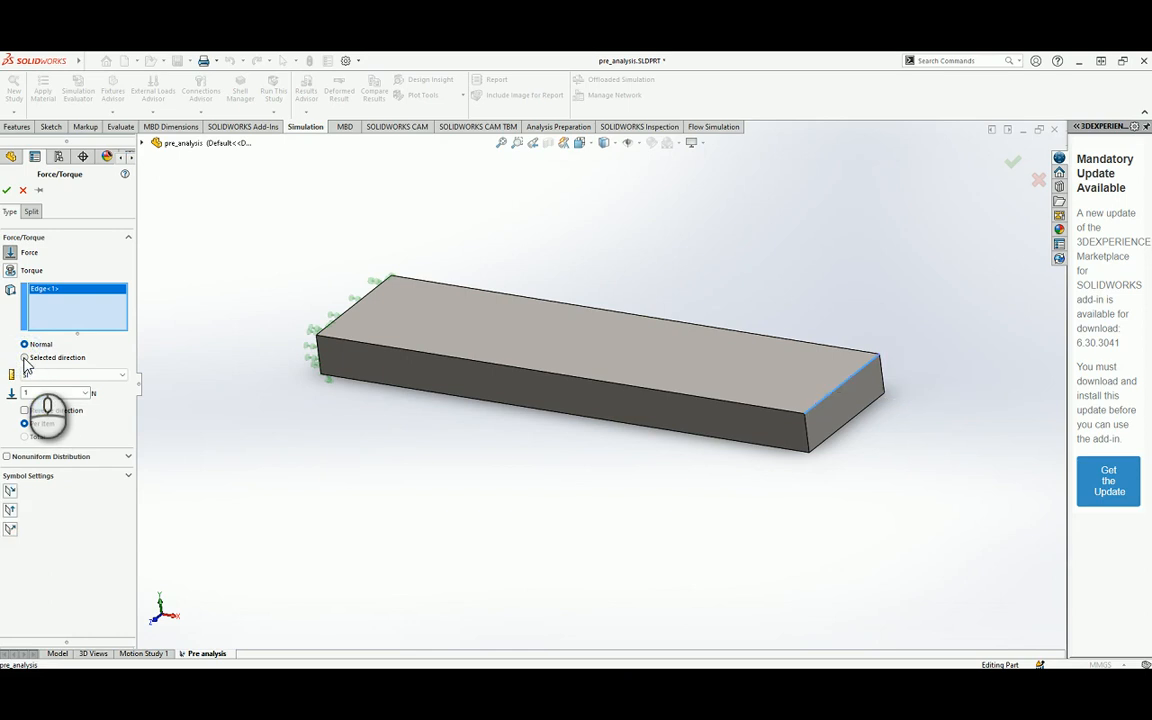
click(808, 440)
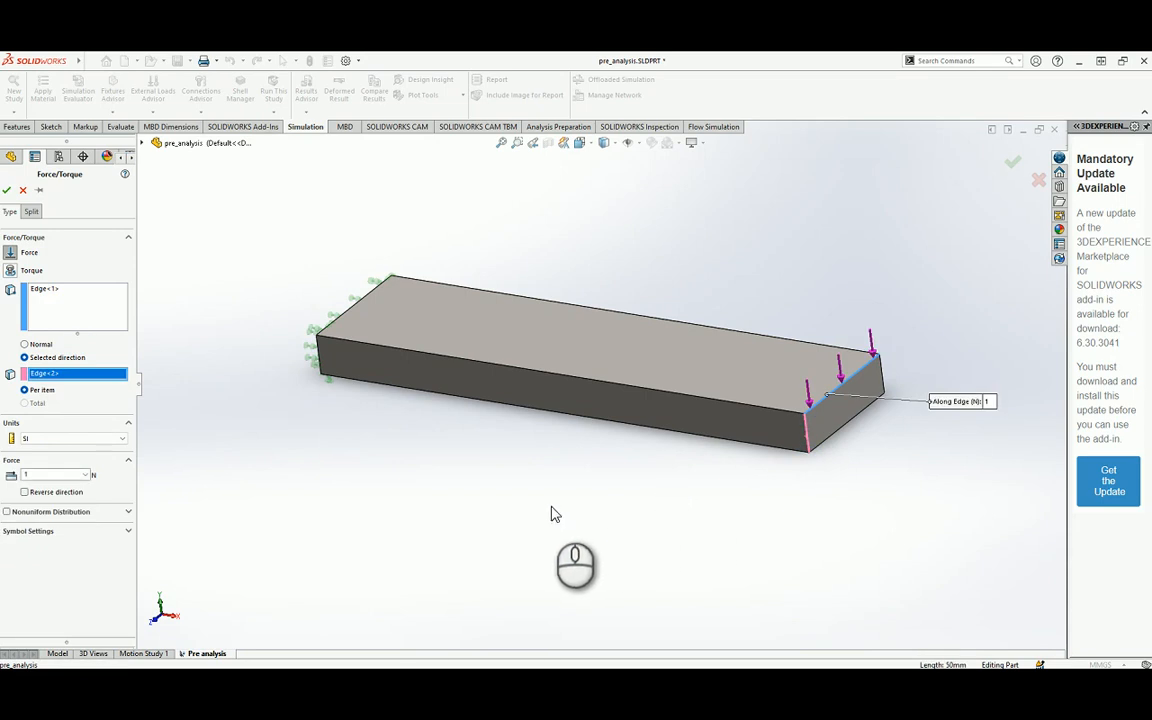
Set the edge force to 1000 N per item pointing downward, without reversed direction, and accept the load.
click(38, 475)
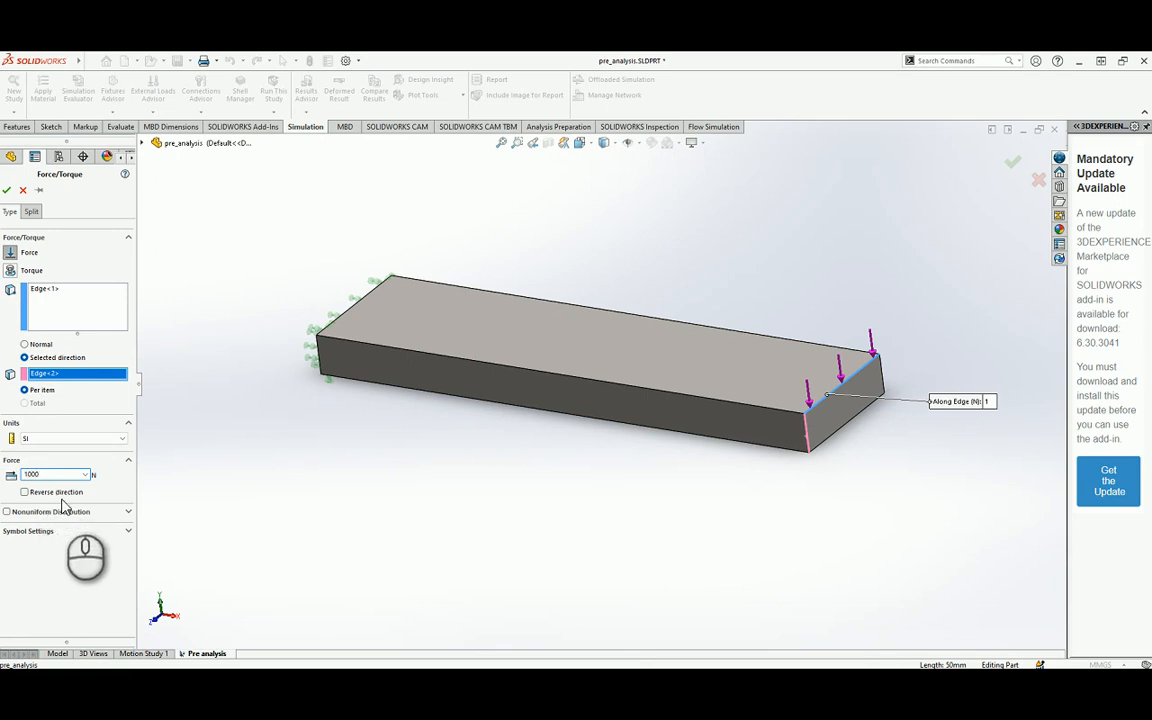
click(94, 460)
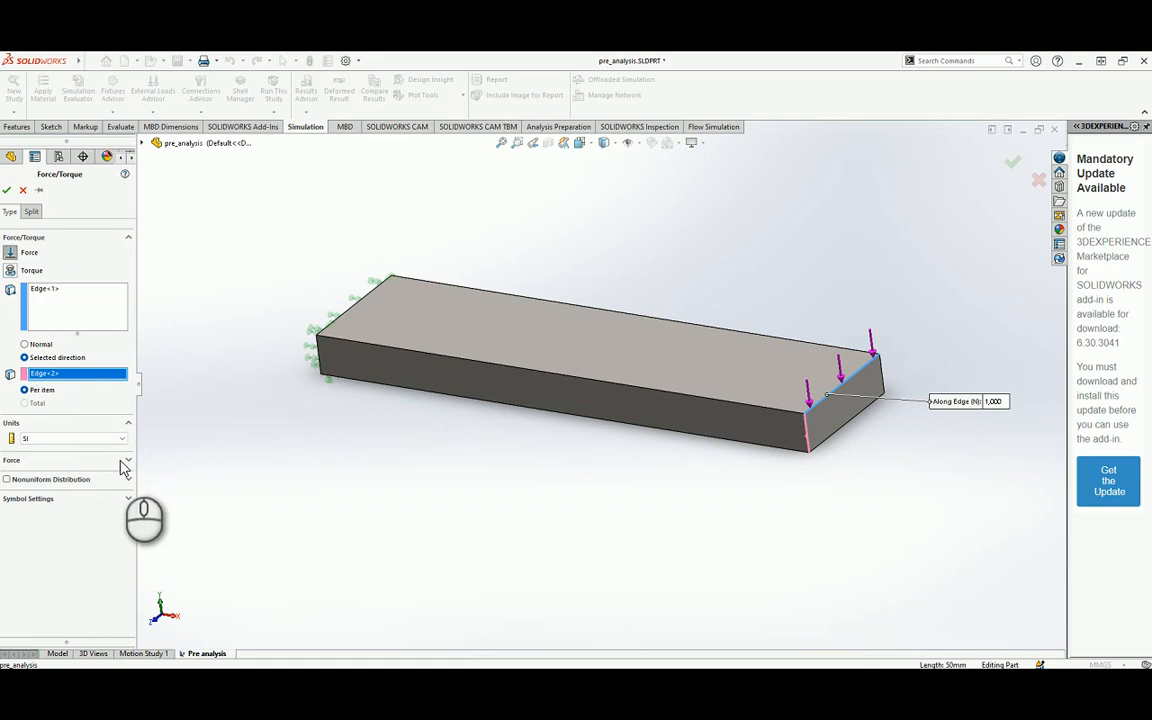
click(128, 461)
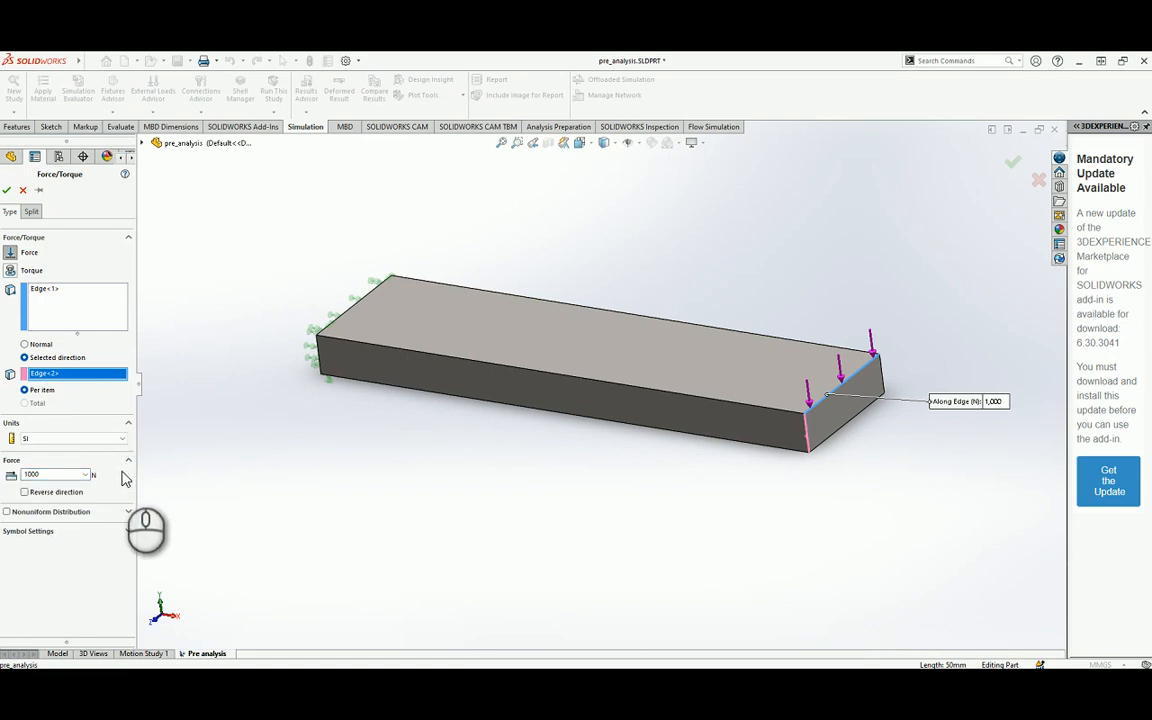
click(24, 492)
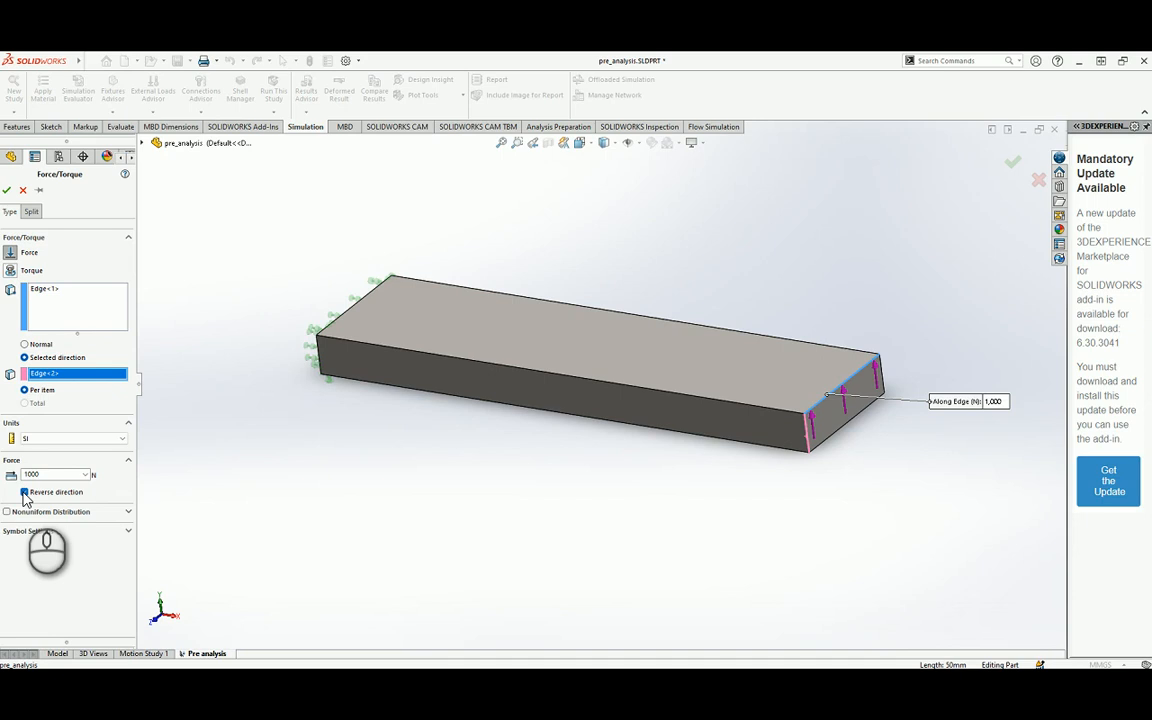
click(24, 492)
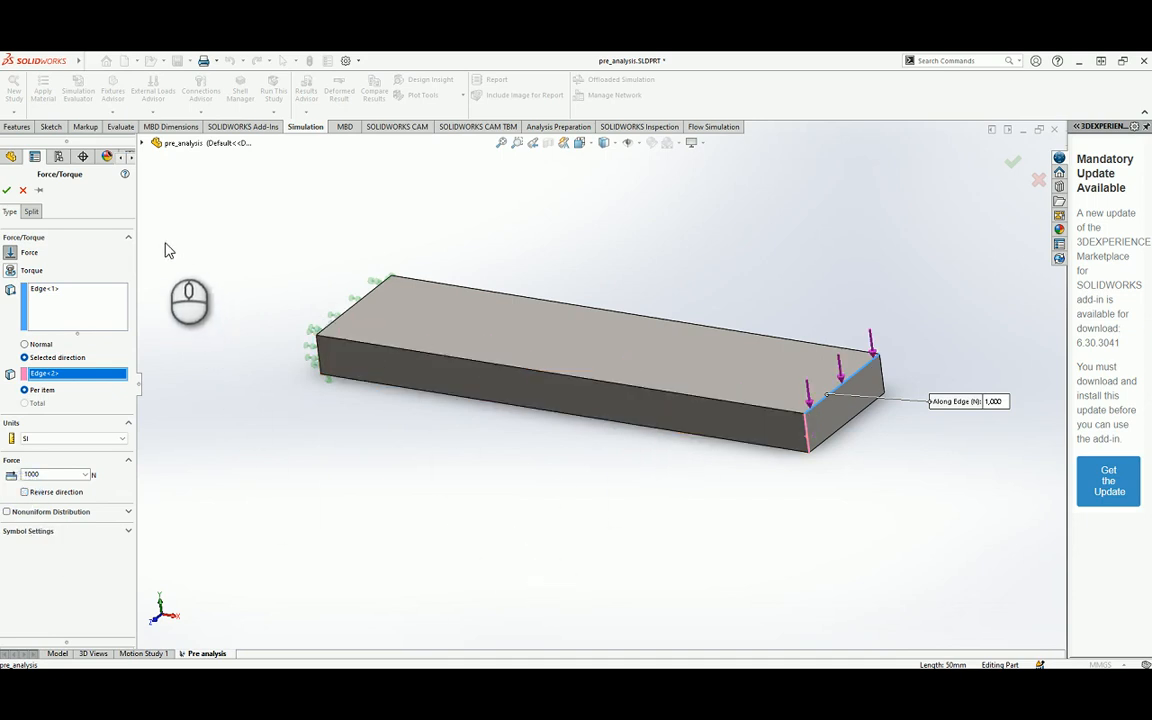
click(7, 190)
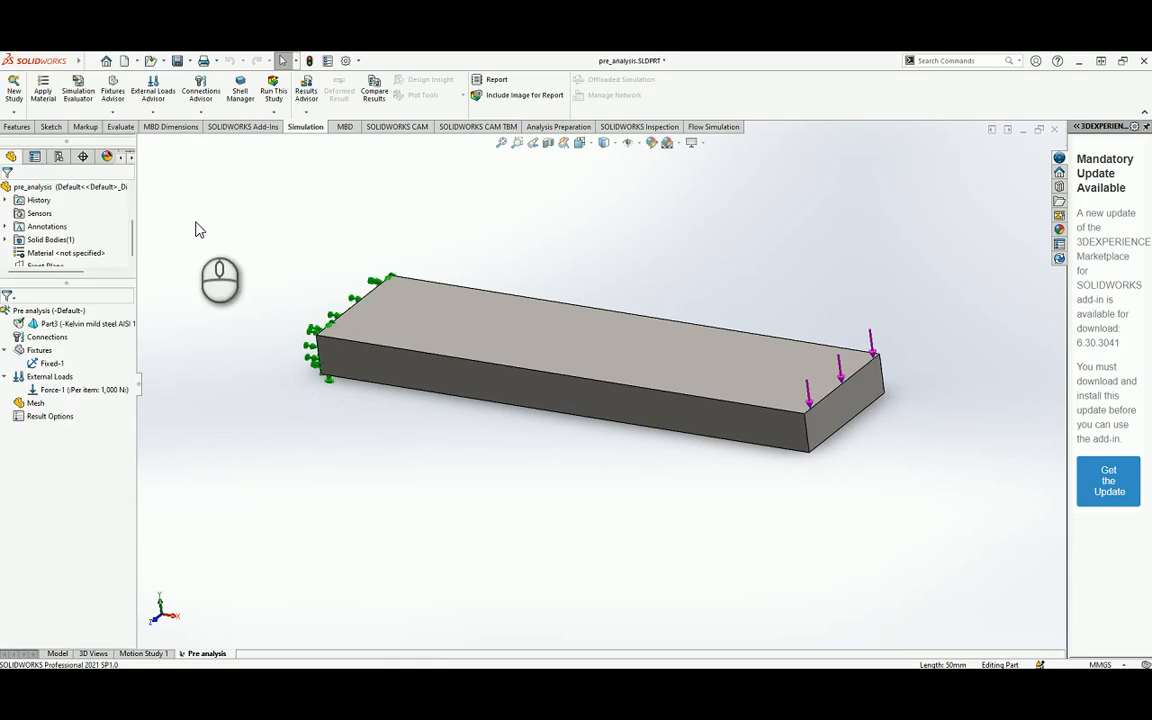
Mesh the block with the mesh density about a third of the way from Coarse to Fine, and save the part.
middle_drag(498, 540, 517, 495)
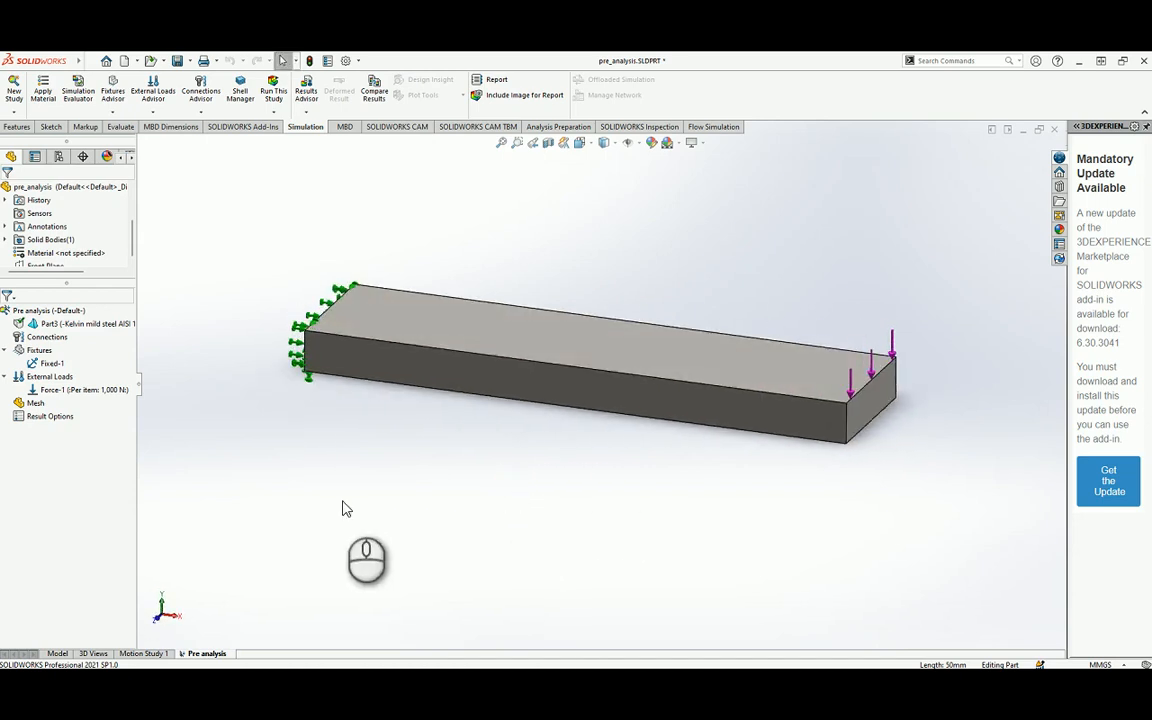
click(33, 404)
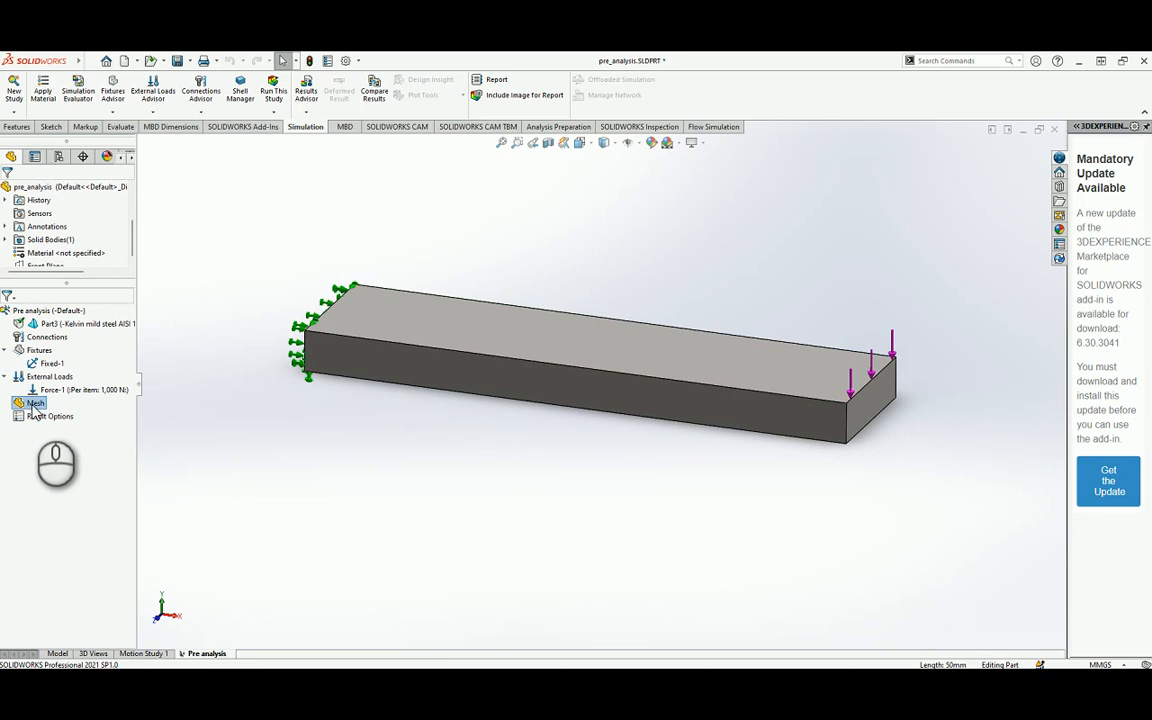
right_click(34, 404)
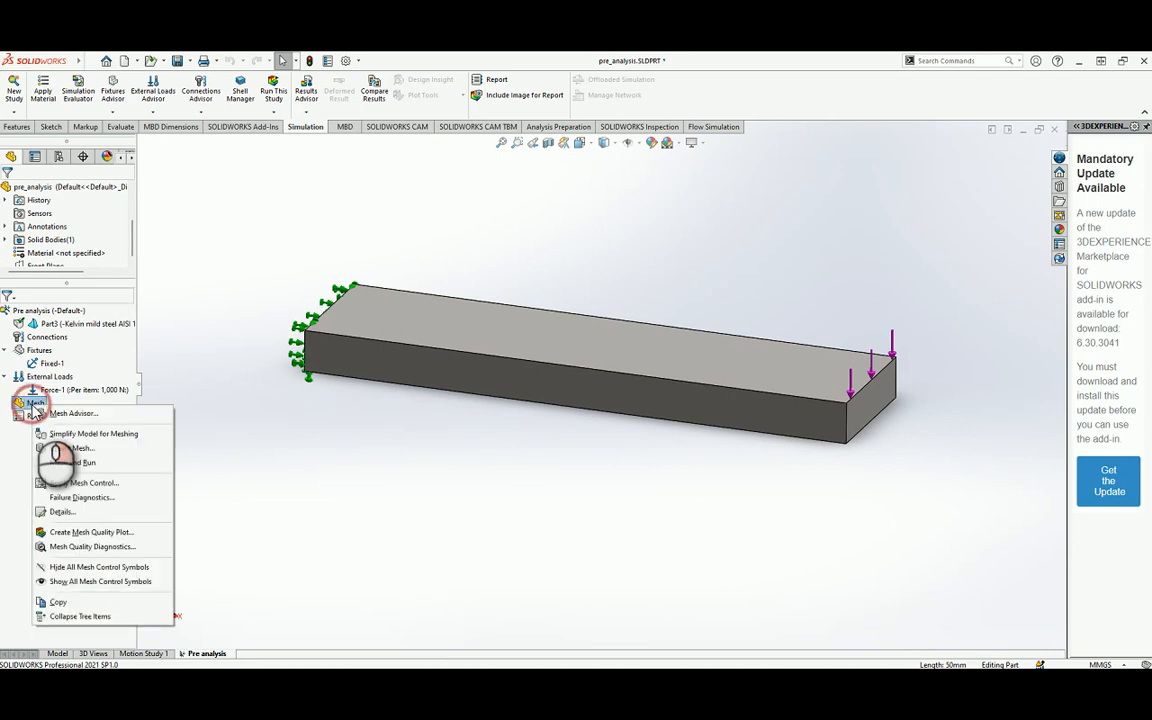
click(83, 450)
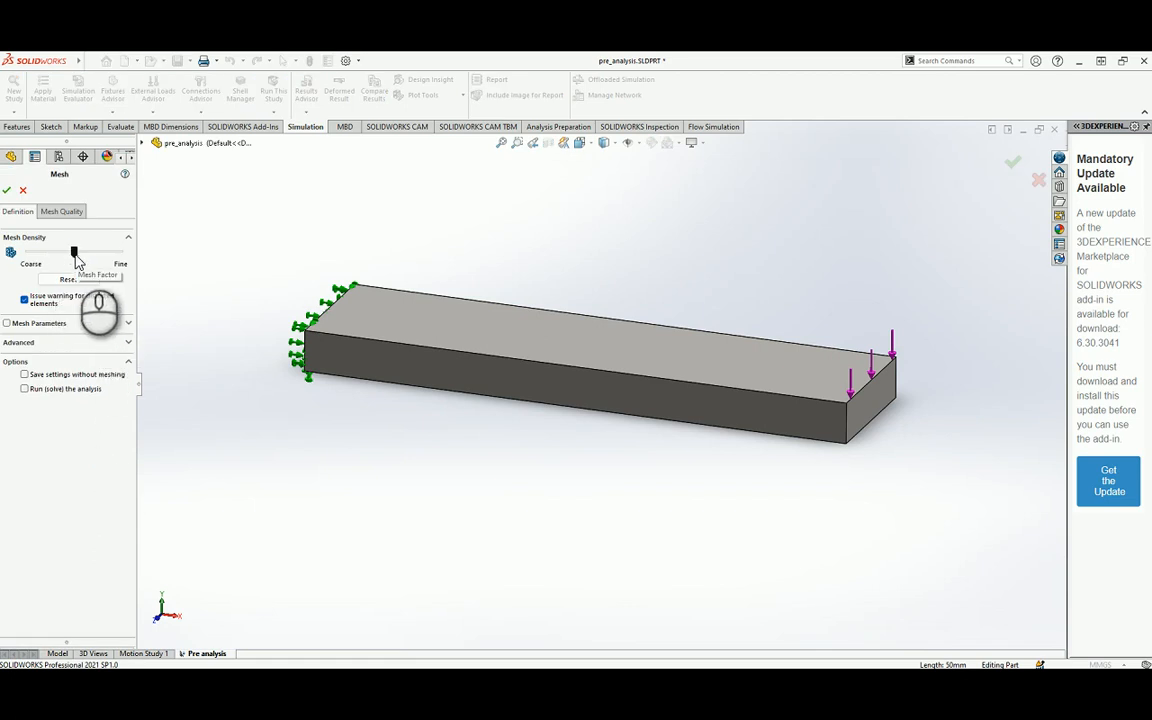
drag(76, 256, 43, 257)
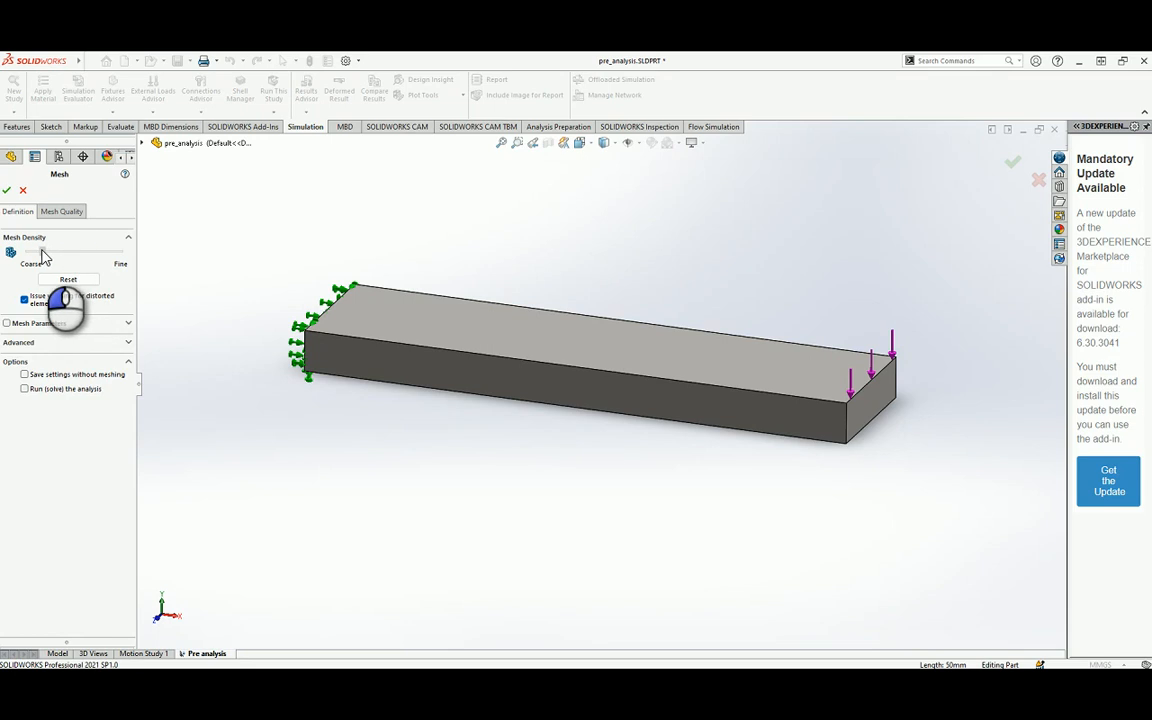
drag(43, 256, 93, 257)
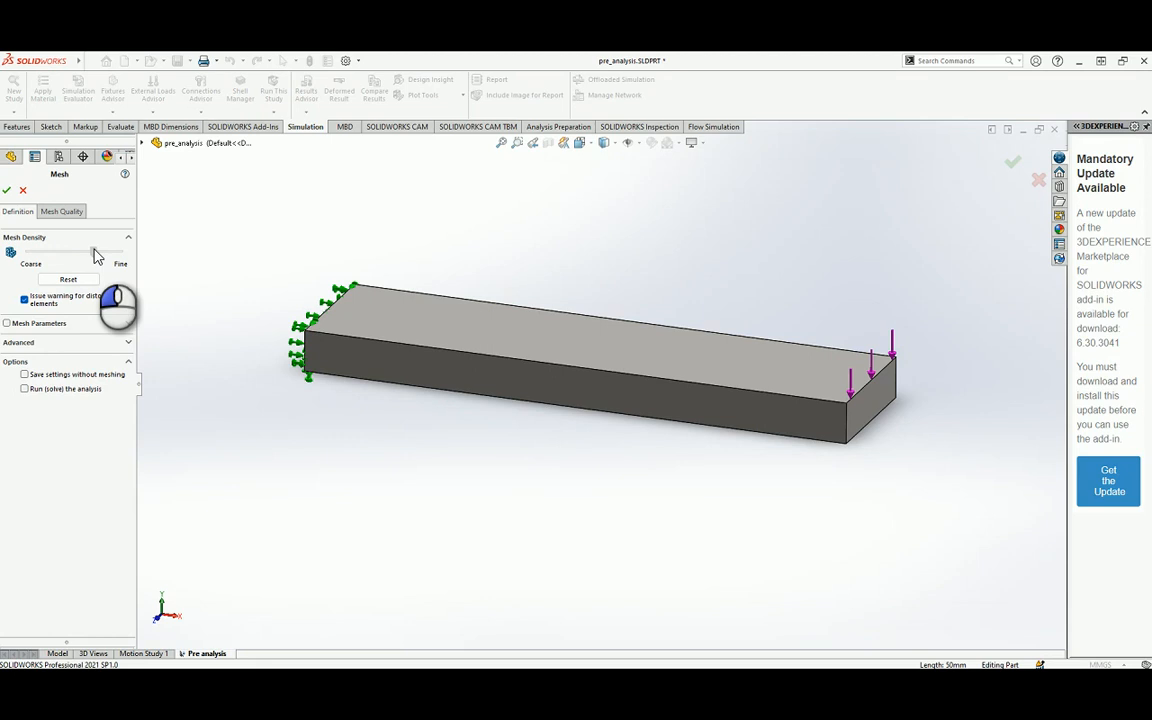
drag(94, 253, 57, 259)
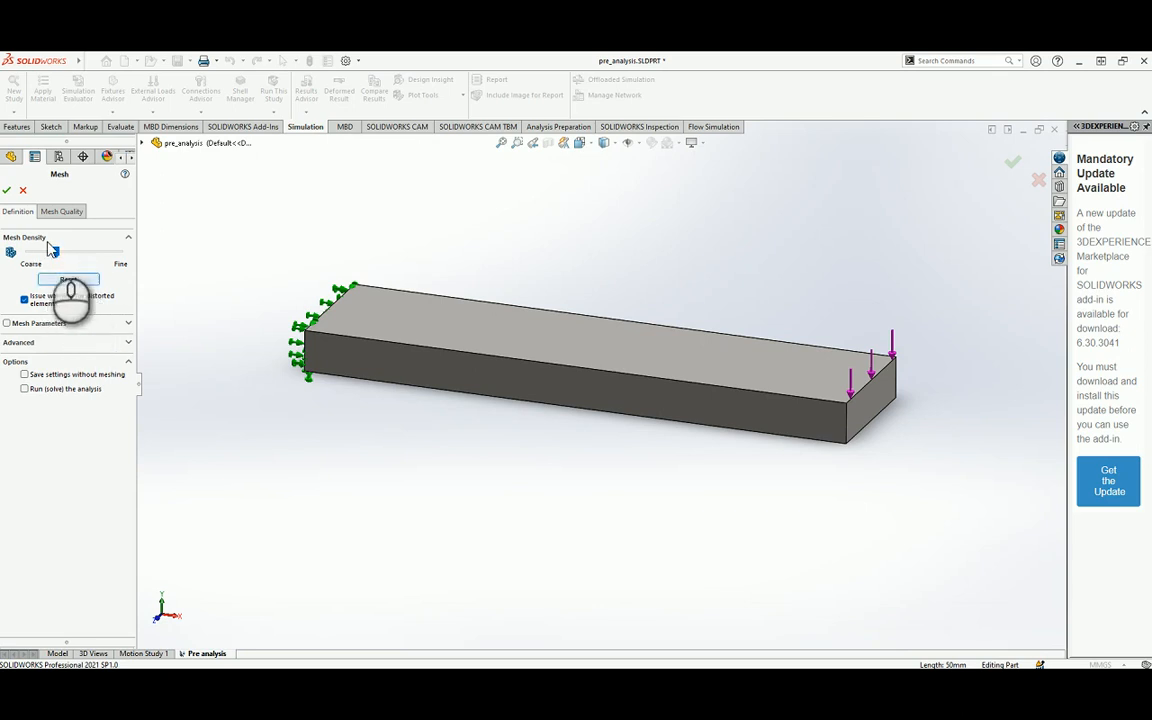
click(8, 192)
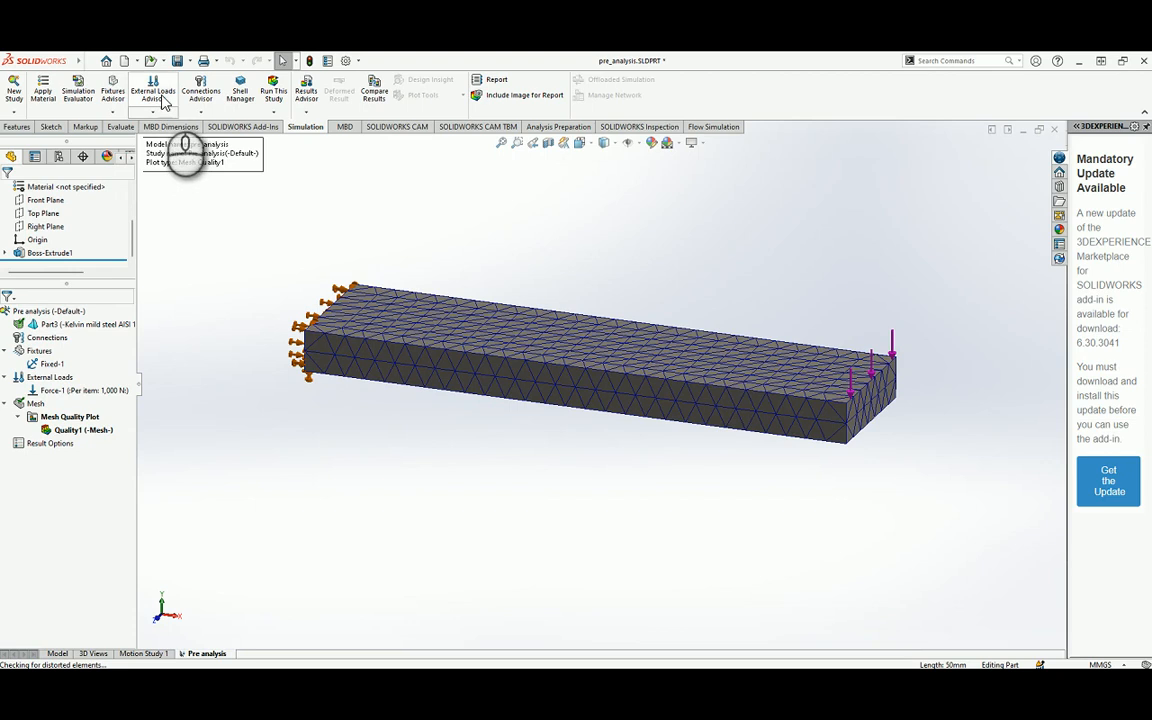
click(177, 60)
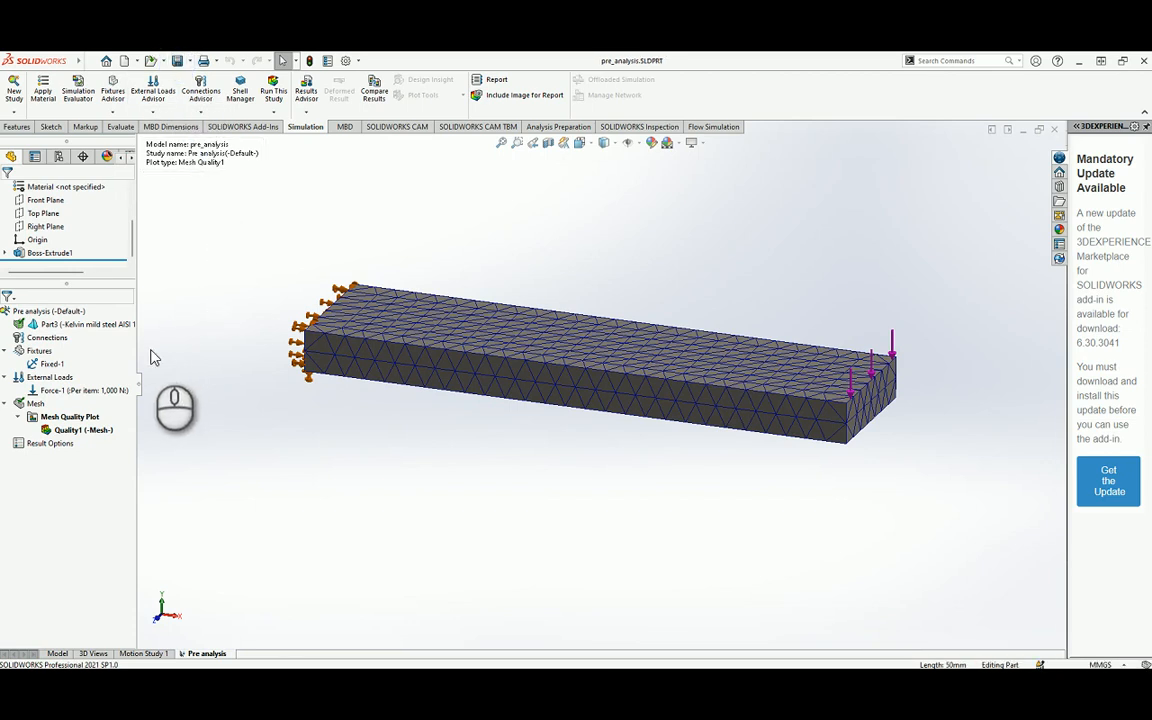
Run the Pre analysis study and inspect the deformed von Mises stress plot from the top view and from oblique angles.
right_click(44, 316)
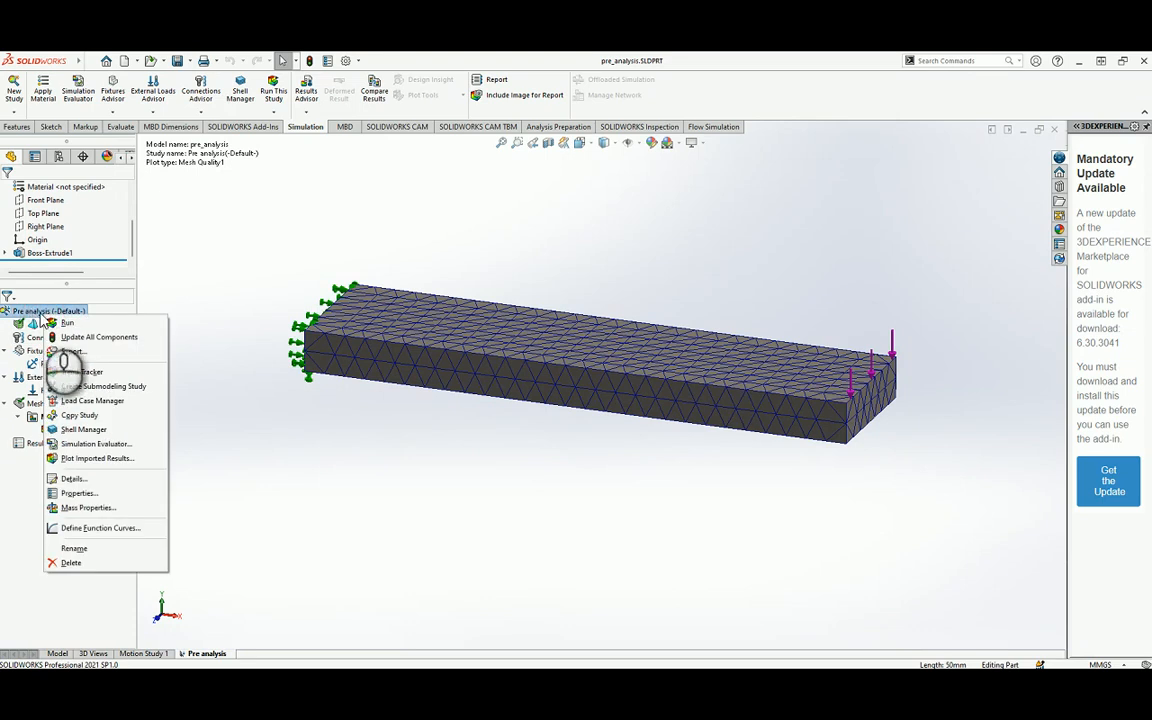
click(68, 323)
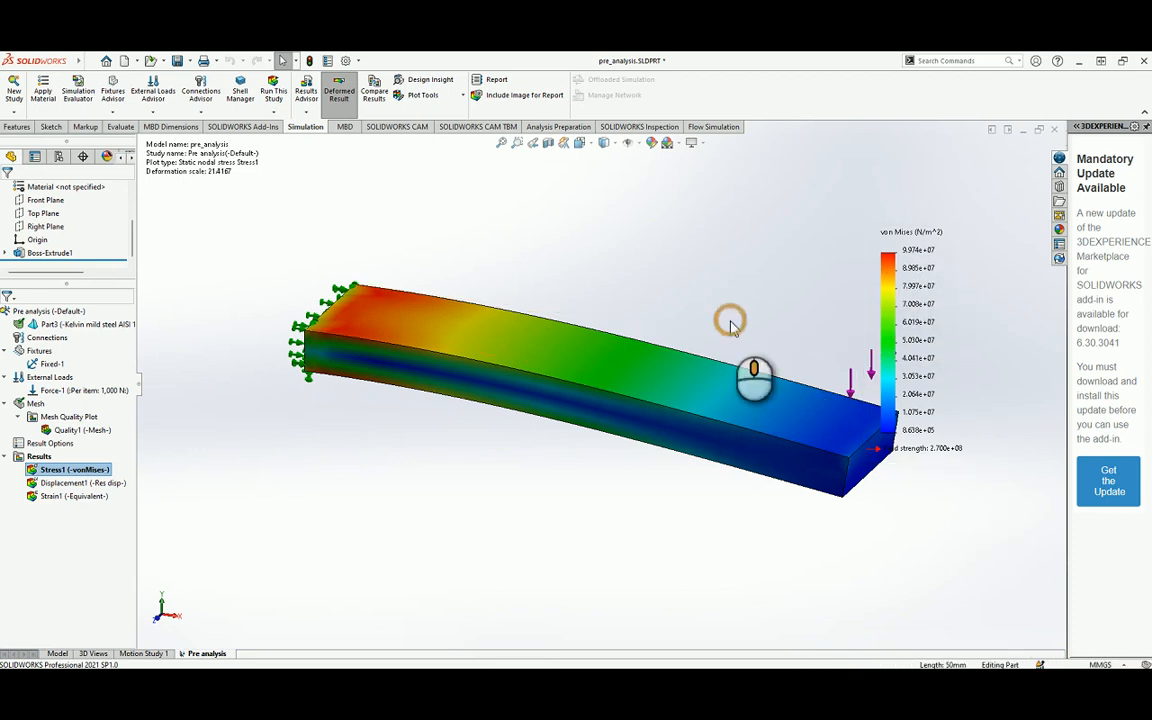
middle_drag(728, 319, 717, 329)
right_drag(769, 363, 728, 352)
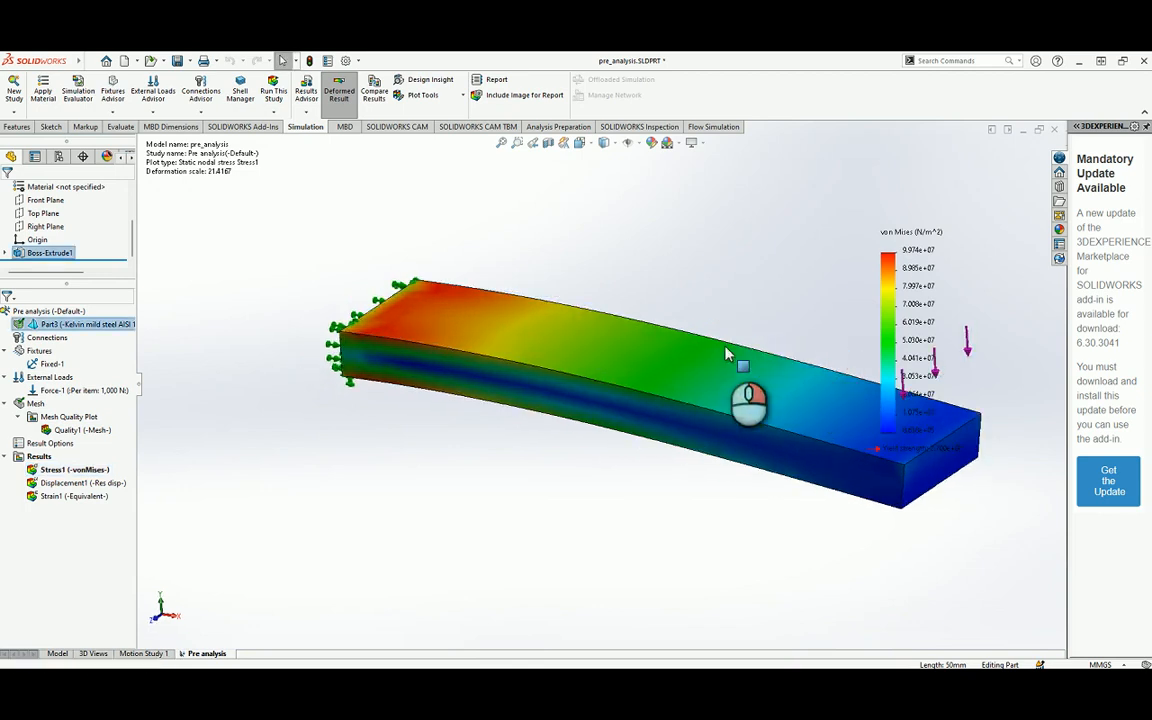
click(582, 142)
click(598, 176)
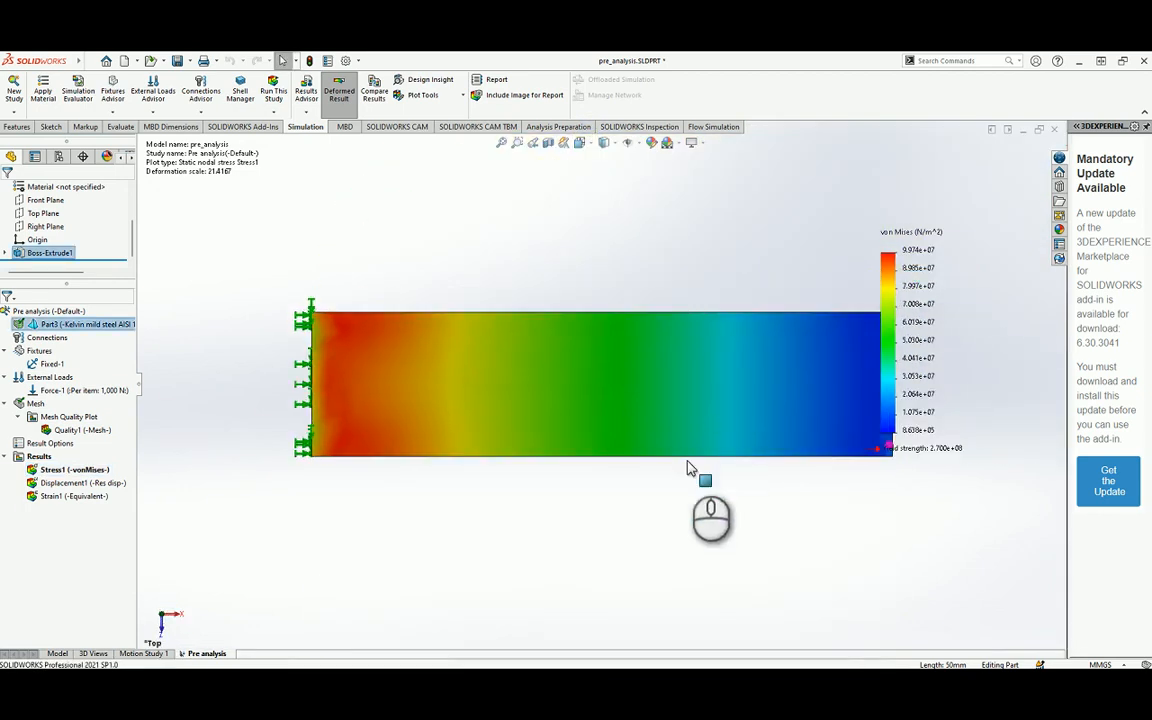
middle_drag(636, 559, 571, 458)
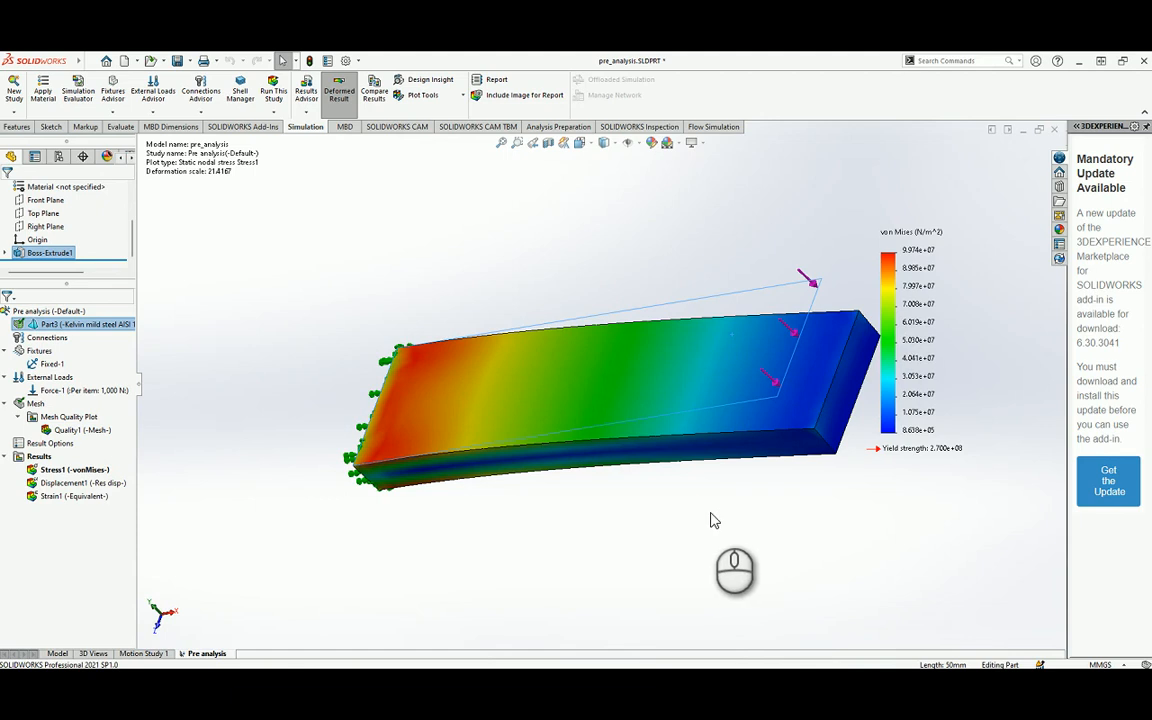
middle_drag(712, 519, 694, 483)
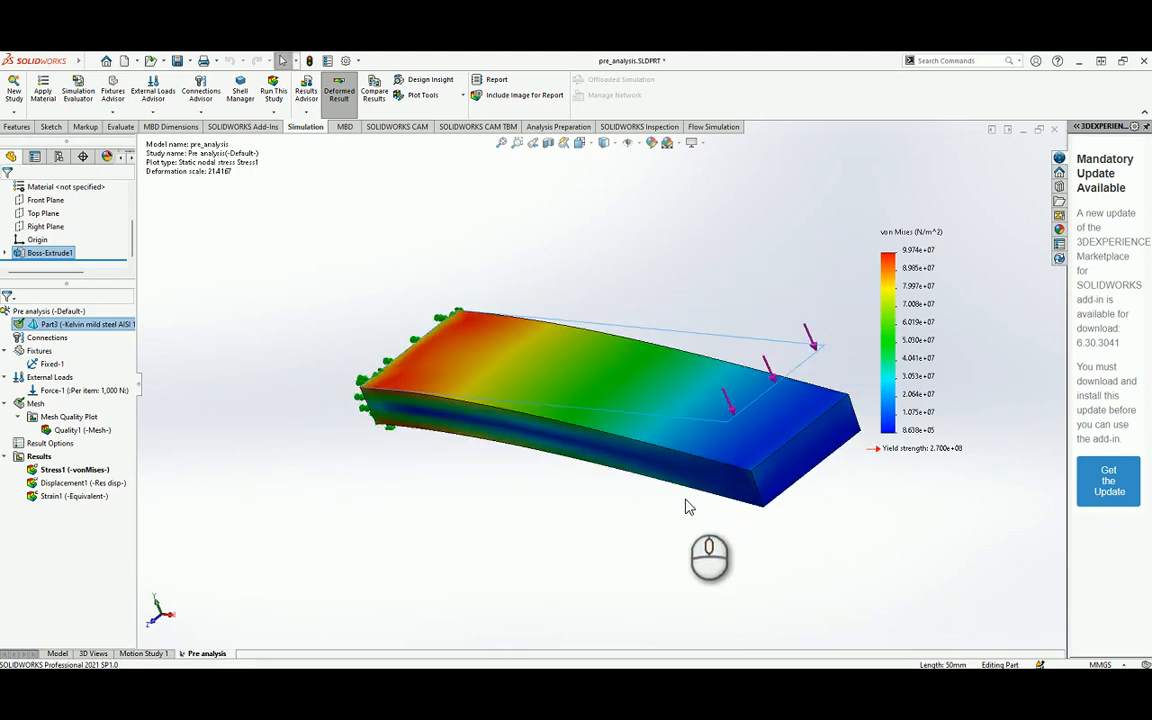
middle_drag(601, 502, 690, 440)
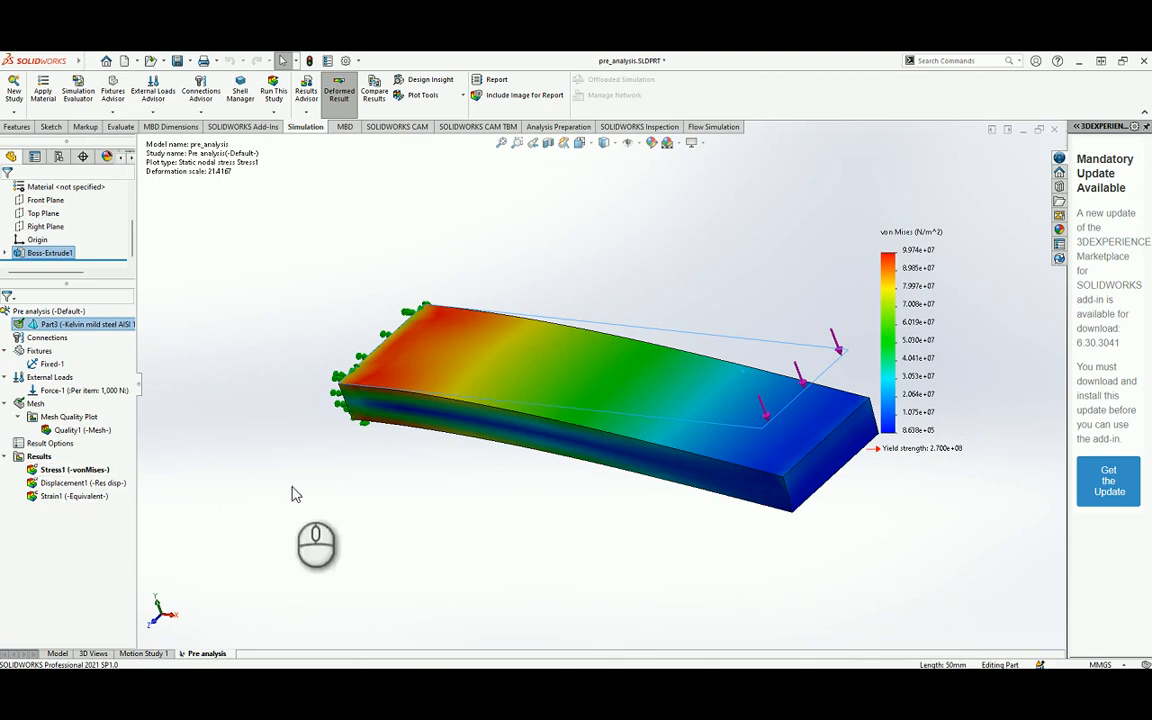
Define a new stress plot of the SX: X Normal Stress component in N/mm^2 (MPa).
right_click(40, 457)
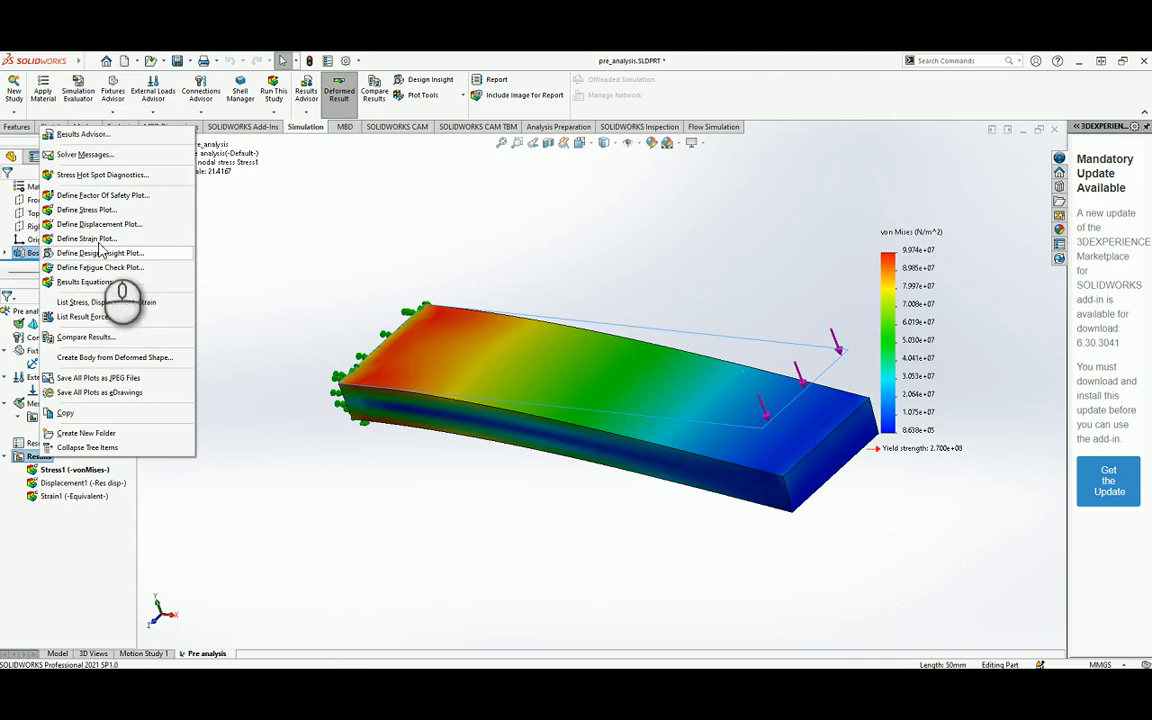
click(97, 212)
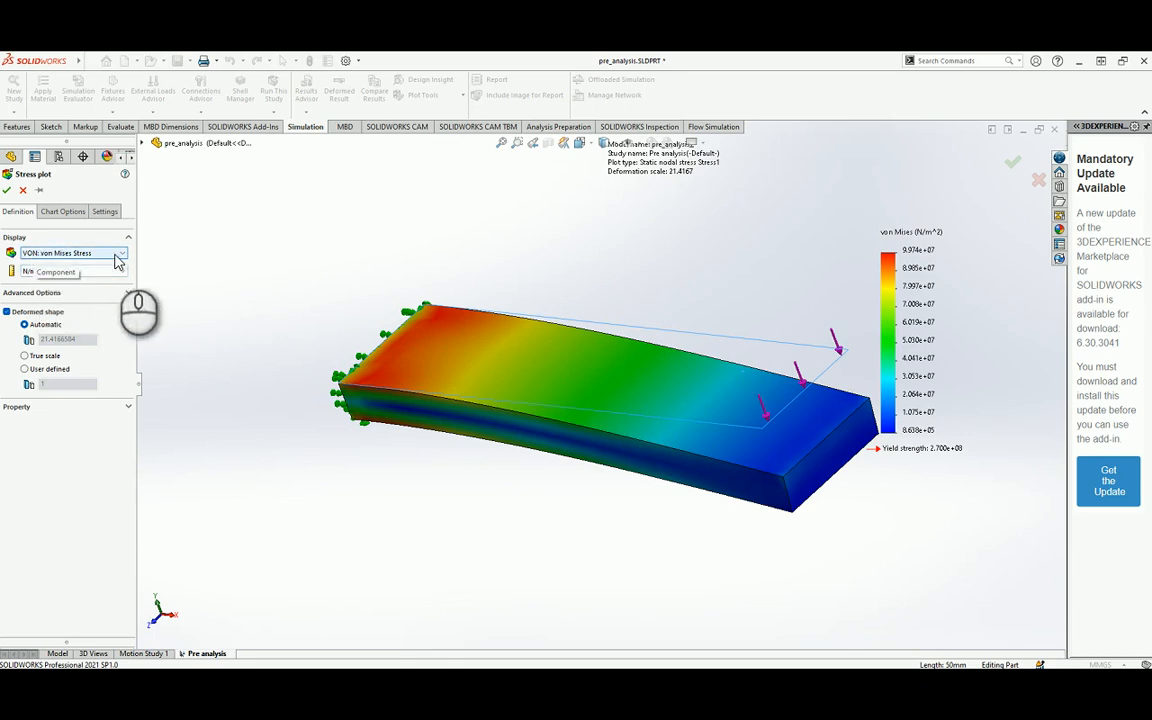
click(123, 256)
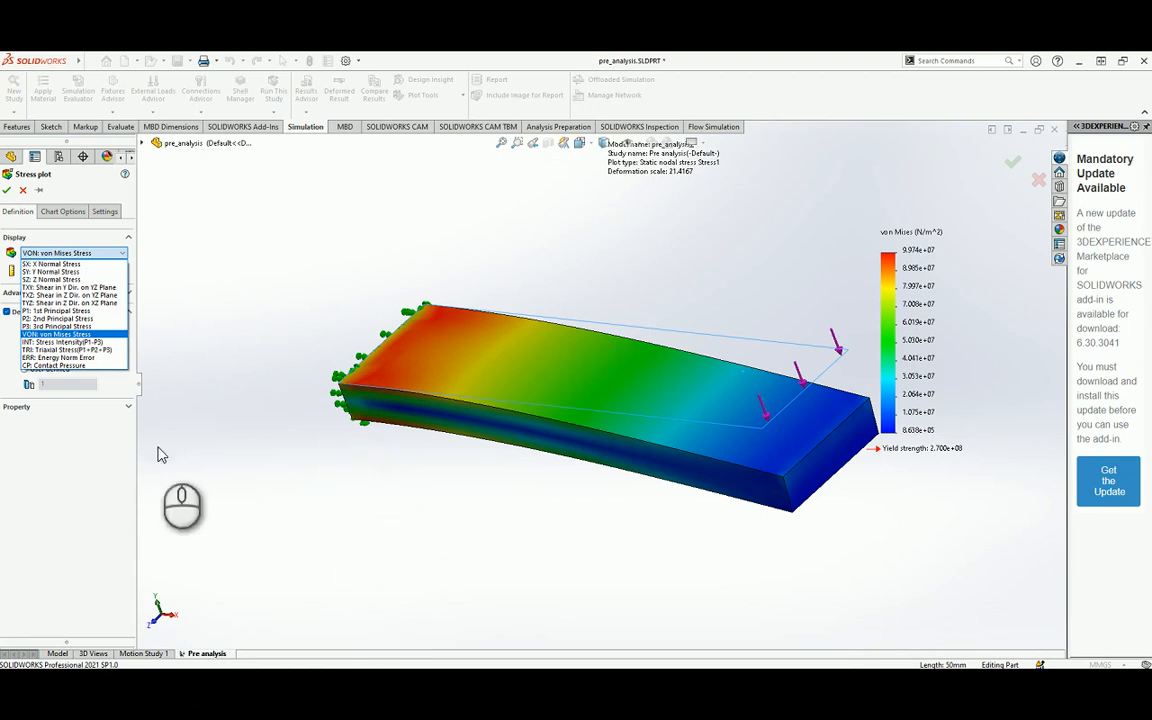
click(55, 263)
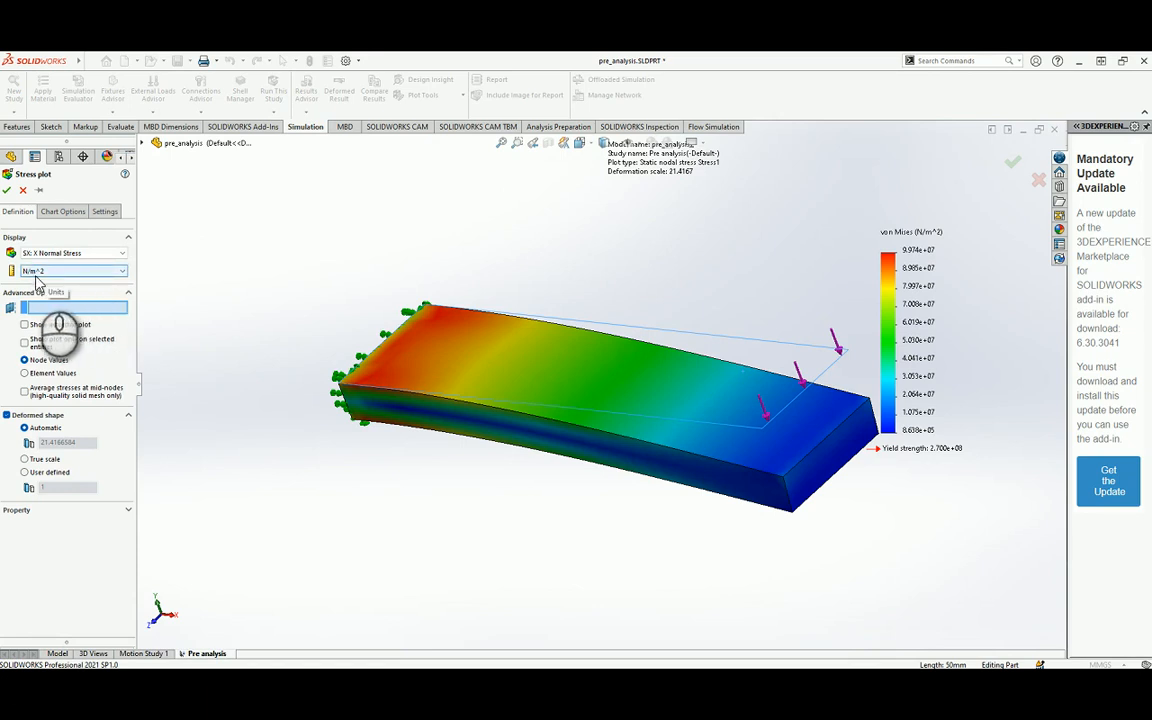
click(124, 272)
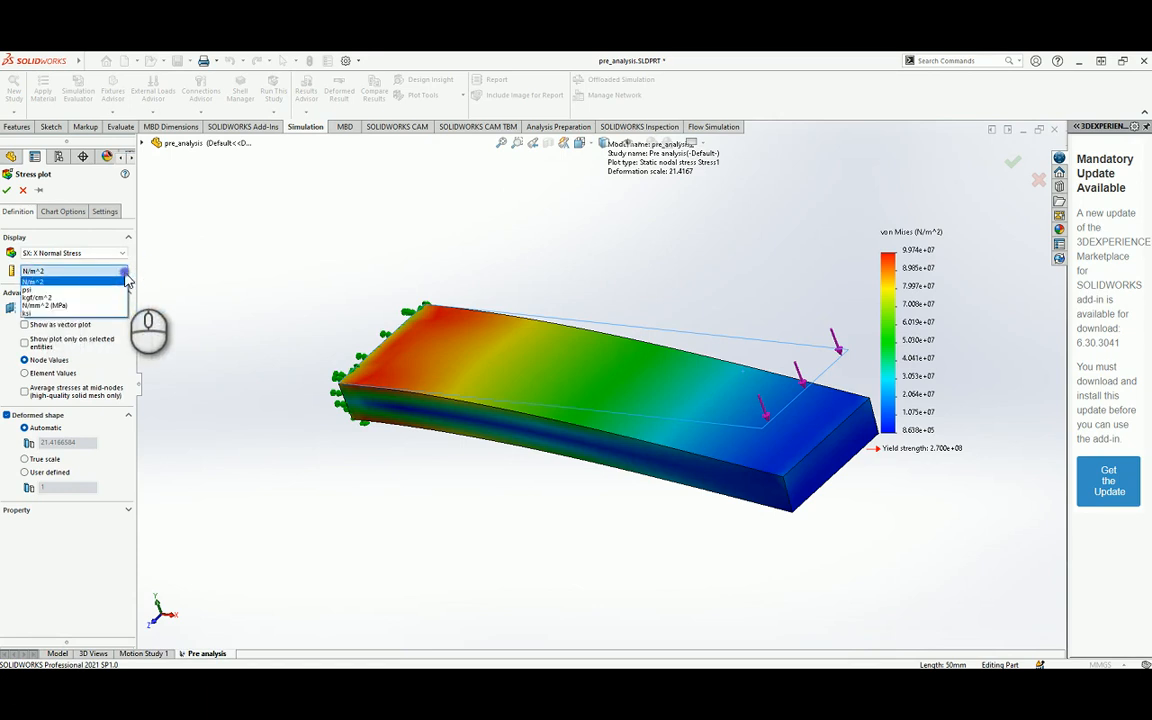
click(65, 305)
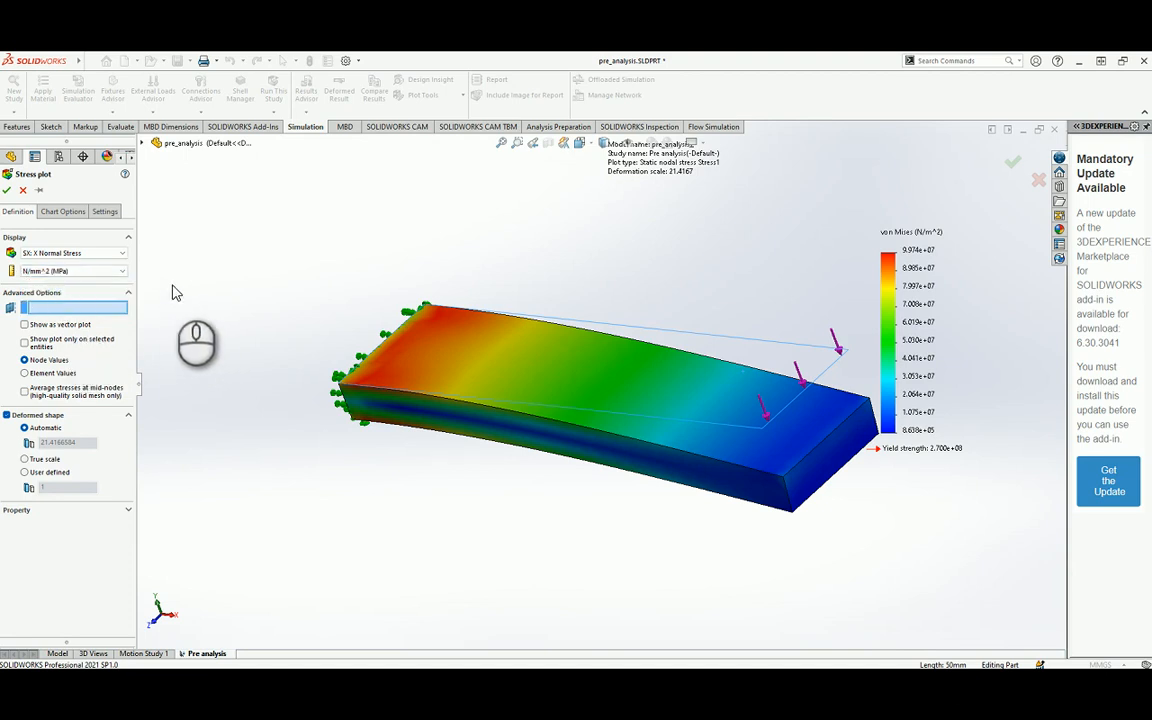
click(7, 192)
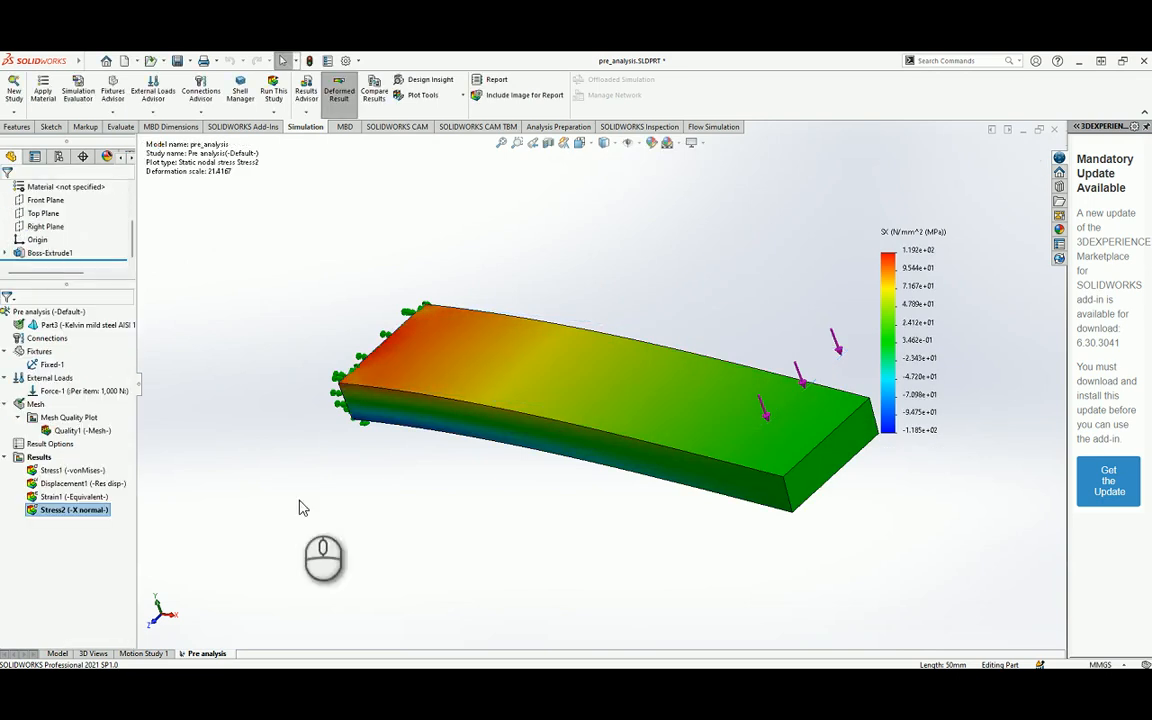
Edit the X normal stress plot's definition to display its values in N/m^2.
middle_drag(420, 512, 504, 515)
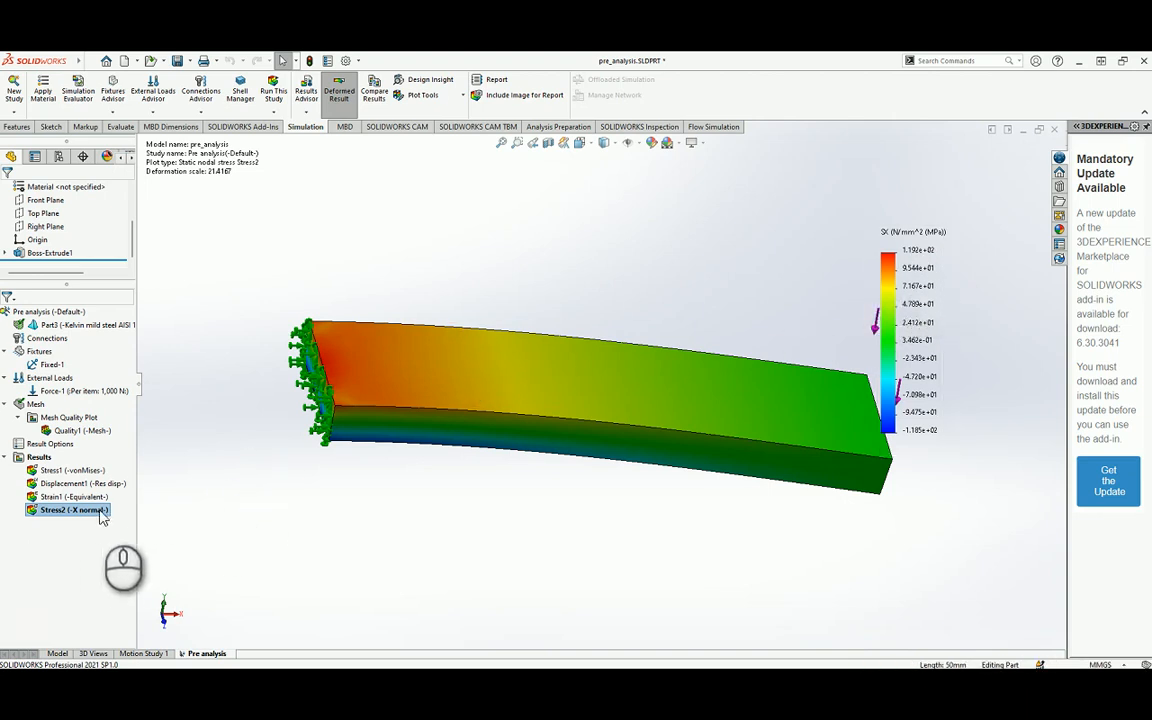
right_click(80, 510)
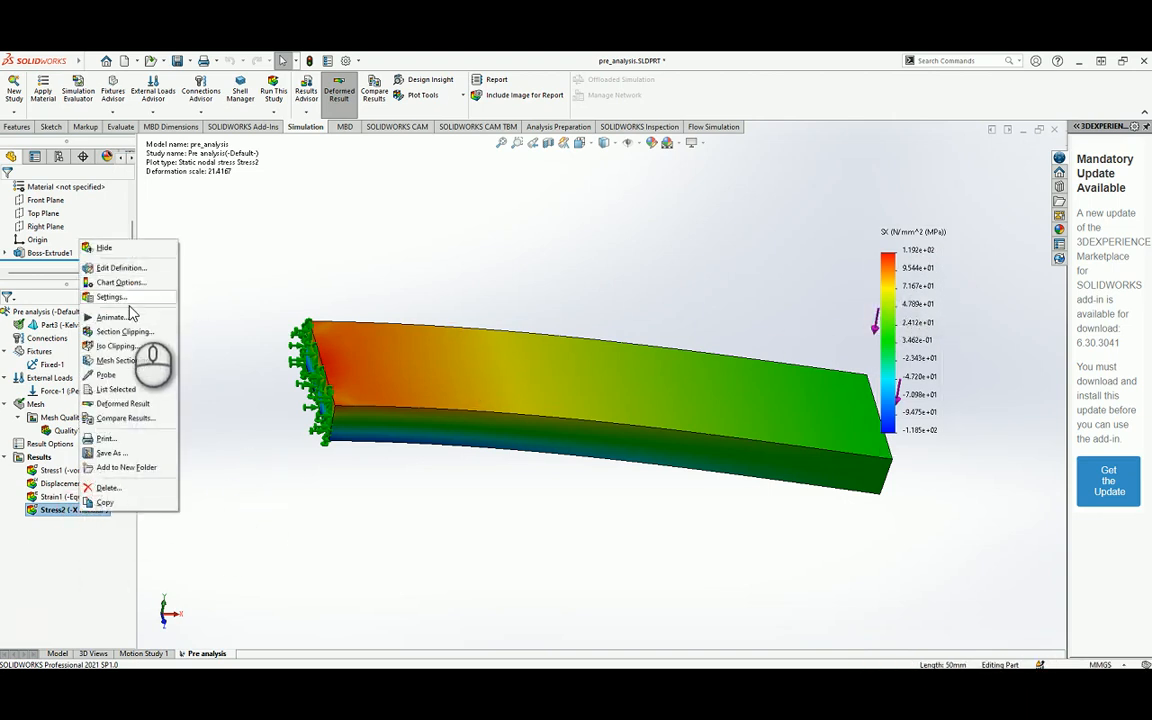
click(137, 268)
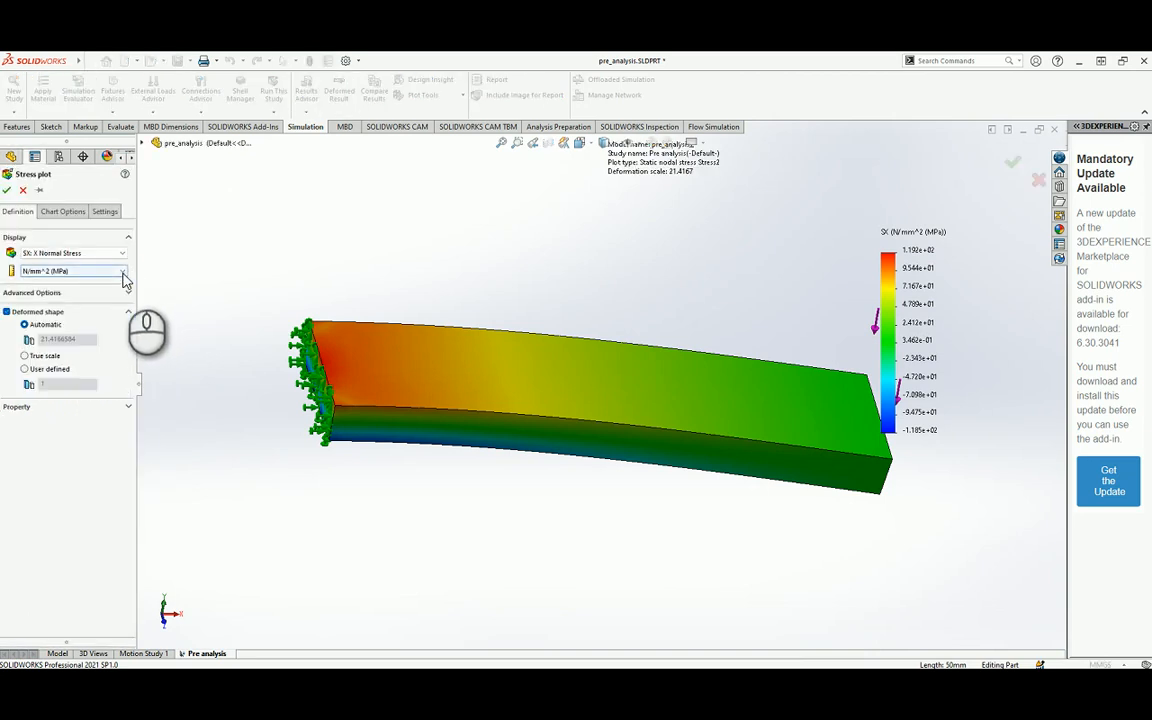
click(122, 271)
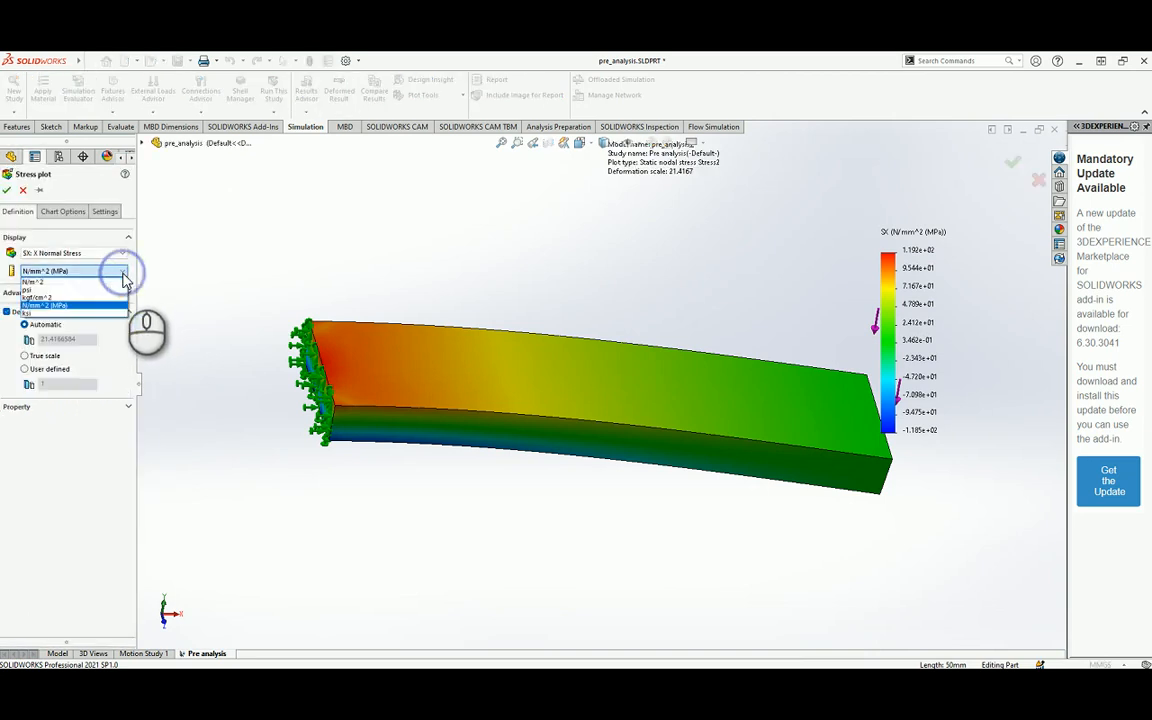
click(7, 189)
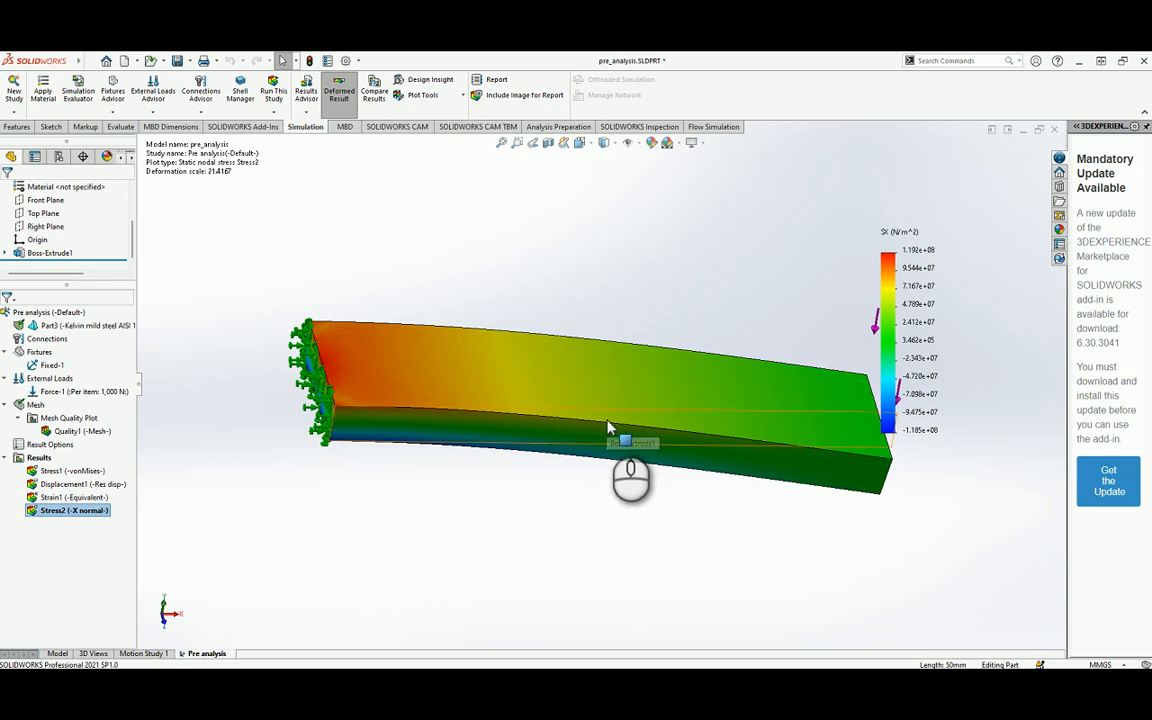
Probe the X normal stress plot on selected entities, listing the nodal values along the block's upper front long edge.
middle_drag(648, 514, 585, 515)
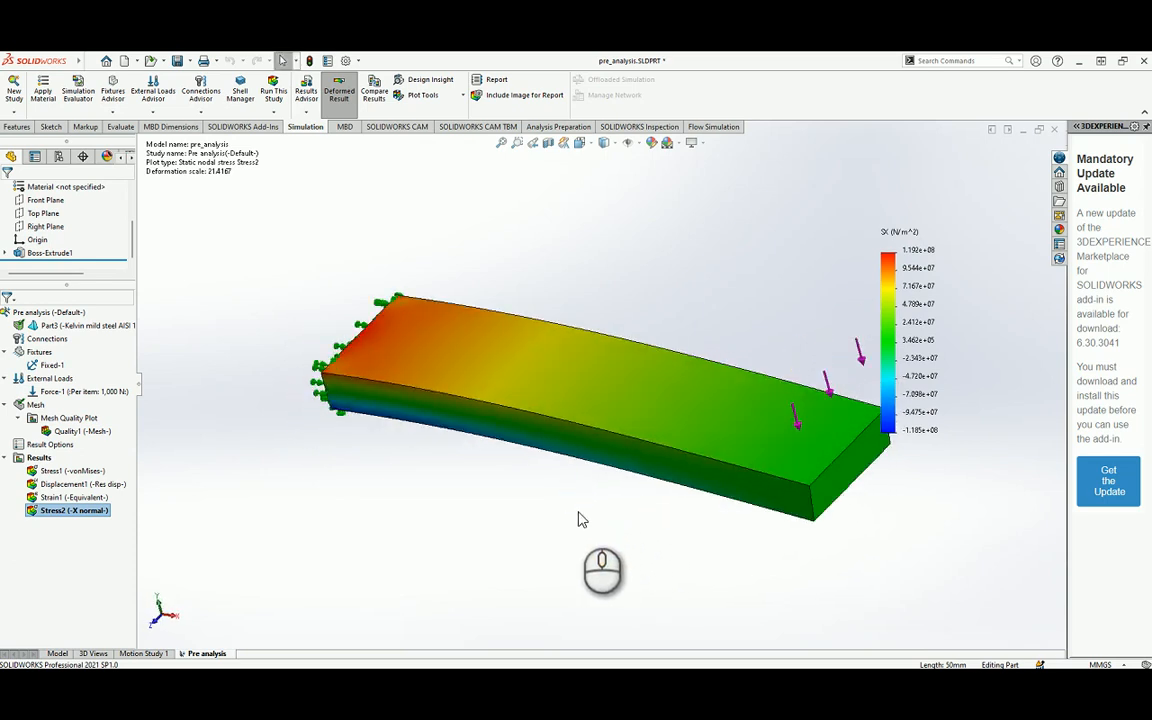
right_click(84, 516)
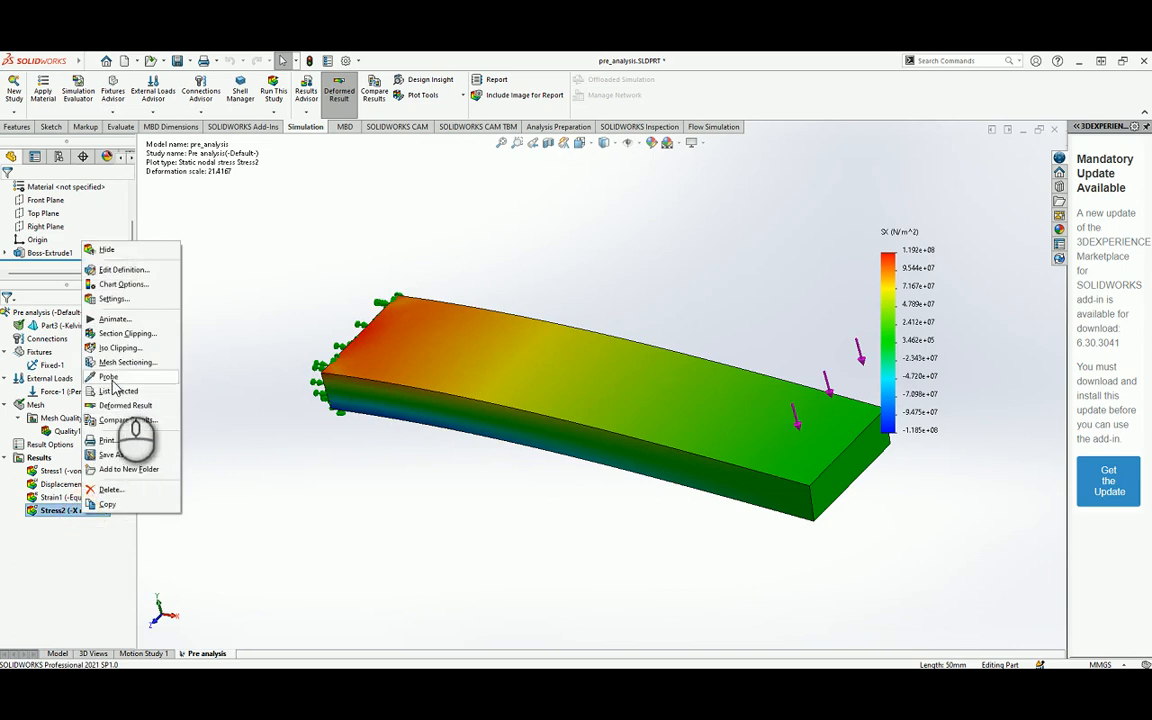
click(110, 378)
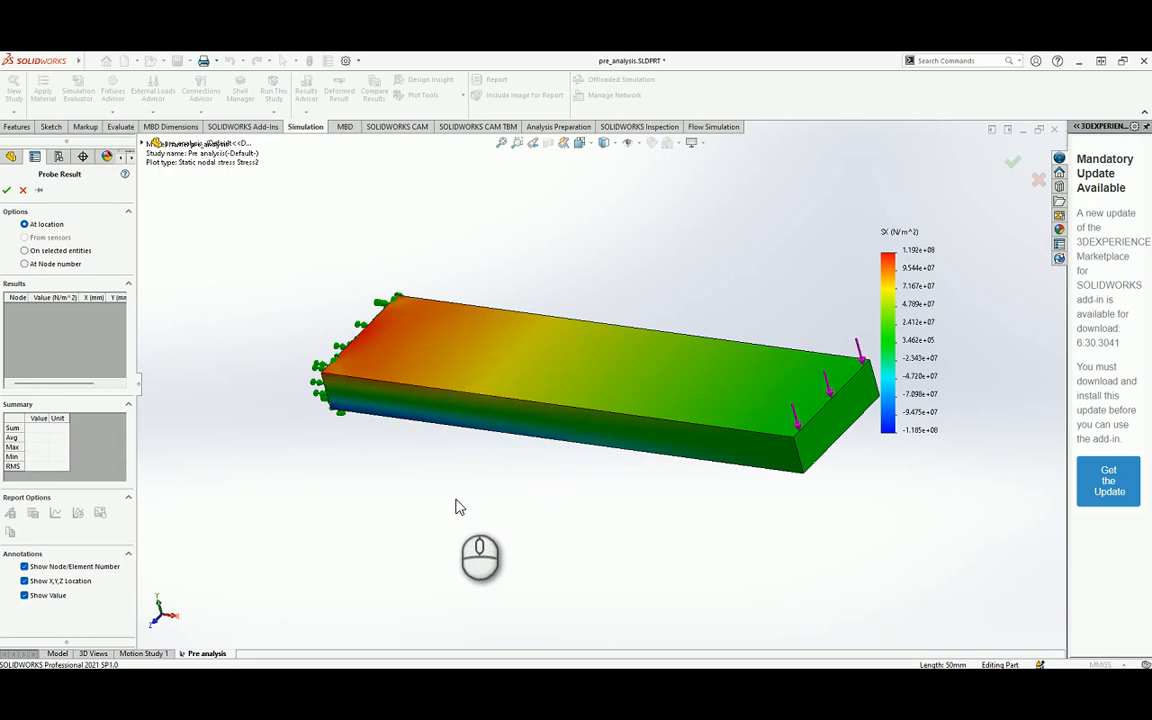
click(25, 251)
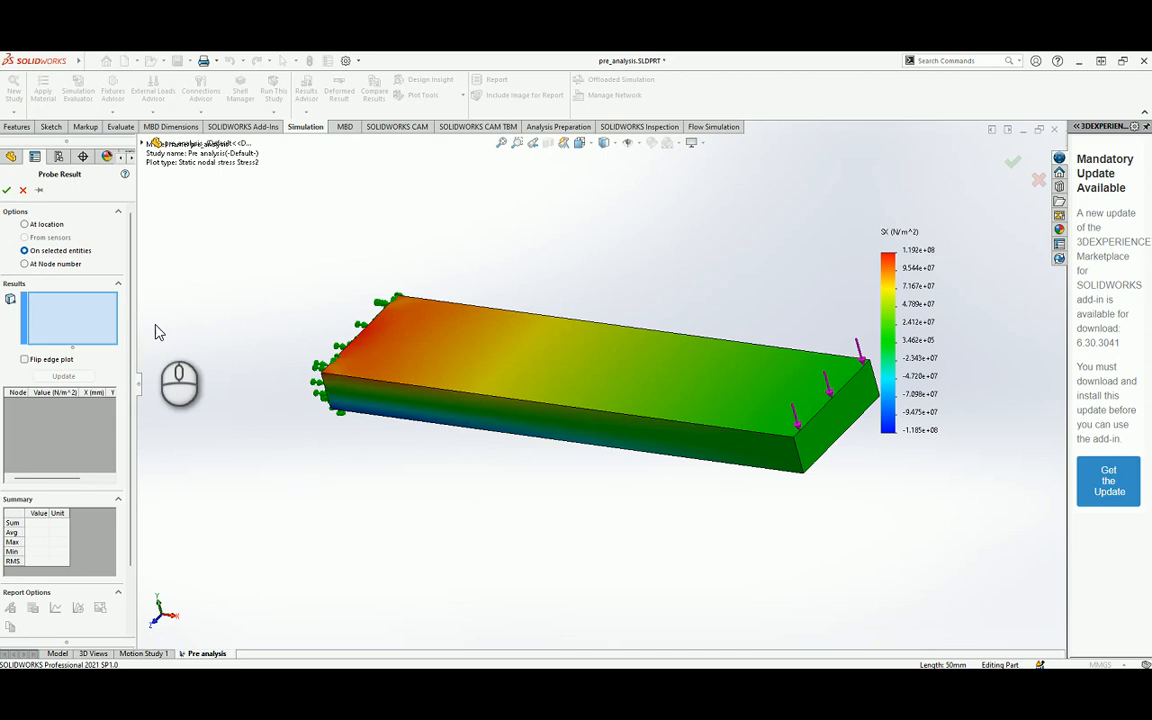
click(533, 402)
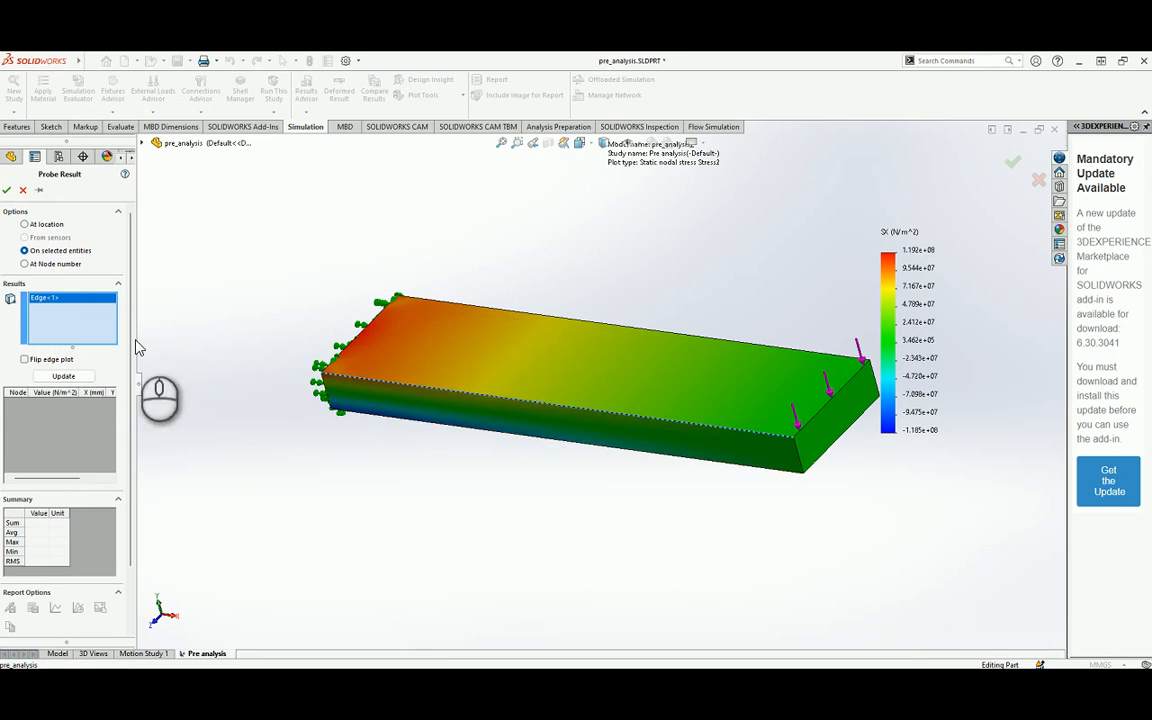
click(62, 378)
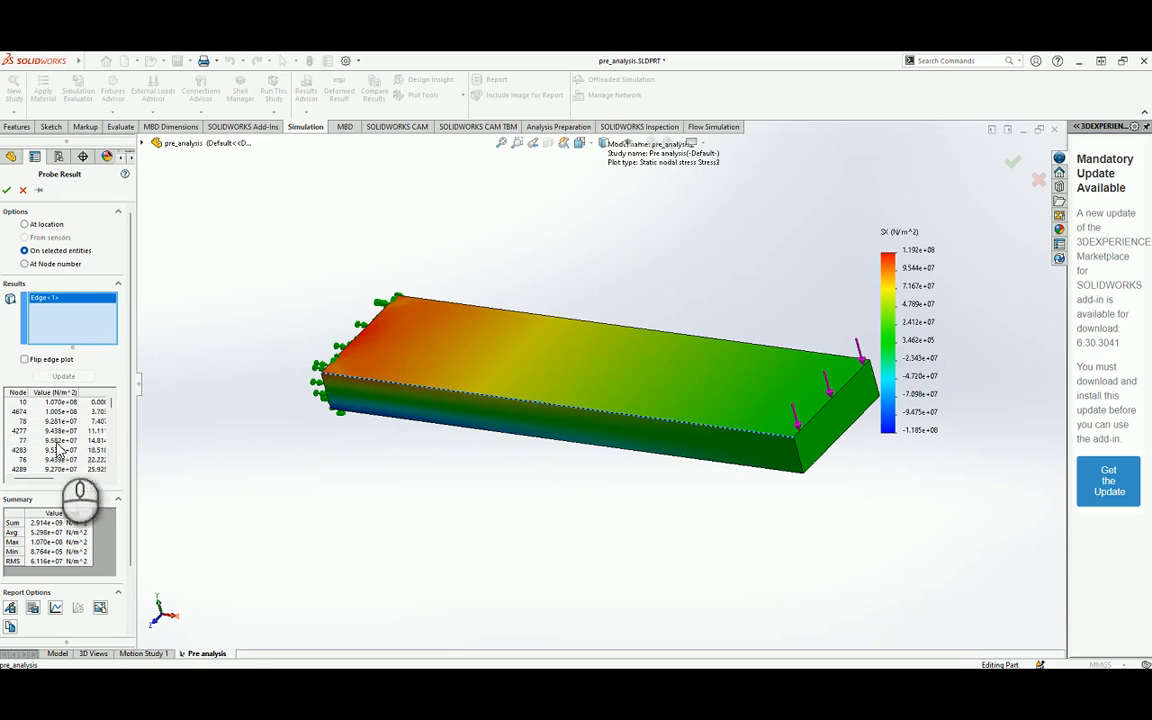
Widen the probe results and examine the stress values against X location, down to the node at X = 100 mm.
drag(46, 483, 95, 481)
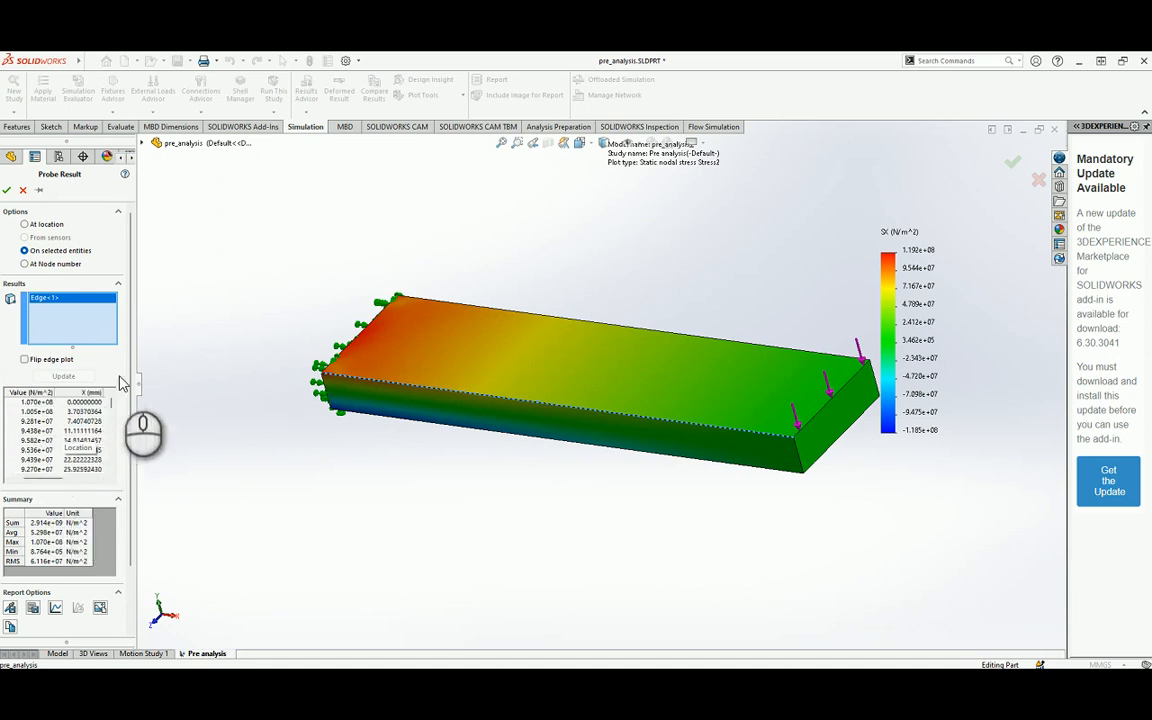
drag(136, 378, 207, 378)
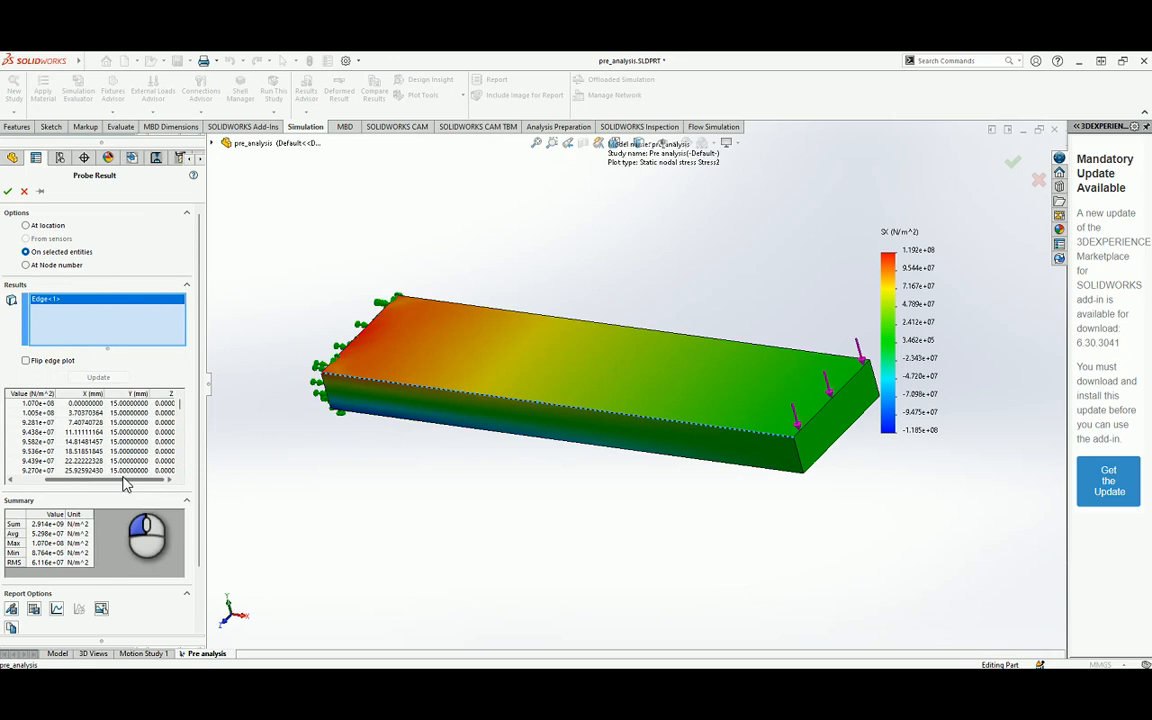
mouse_move(110, 482)
mouse_down()
mouse_move(125, 484)
mouse_move(100, 484)
mouse_up()
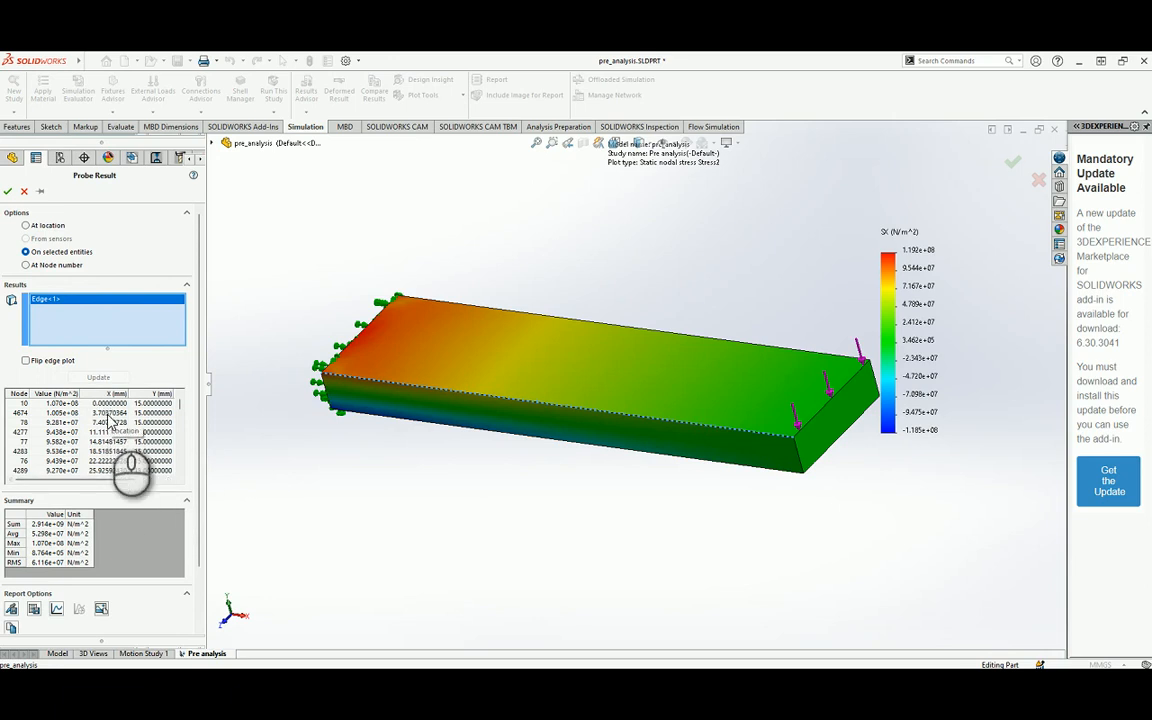
scroll(110, 421, down, 1)
scroll(110, 421, down, 5)
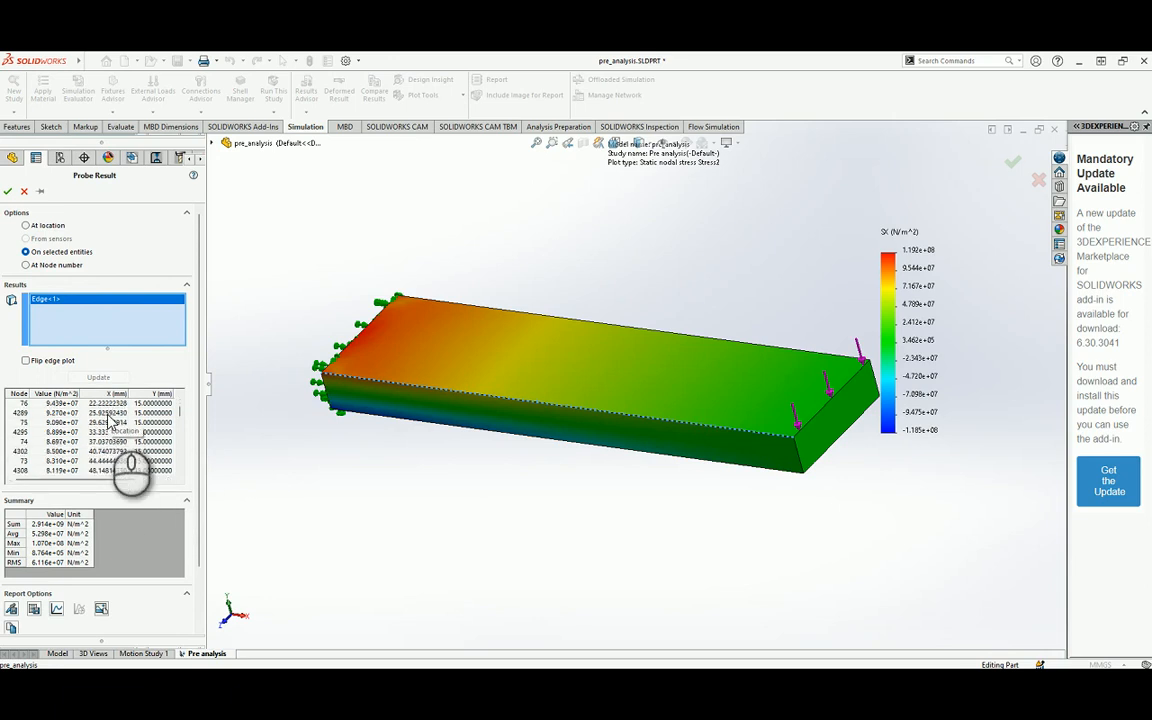
scroll(108, 428, down, 1)
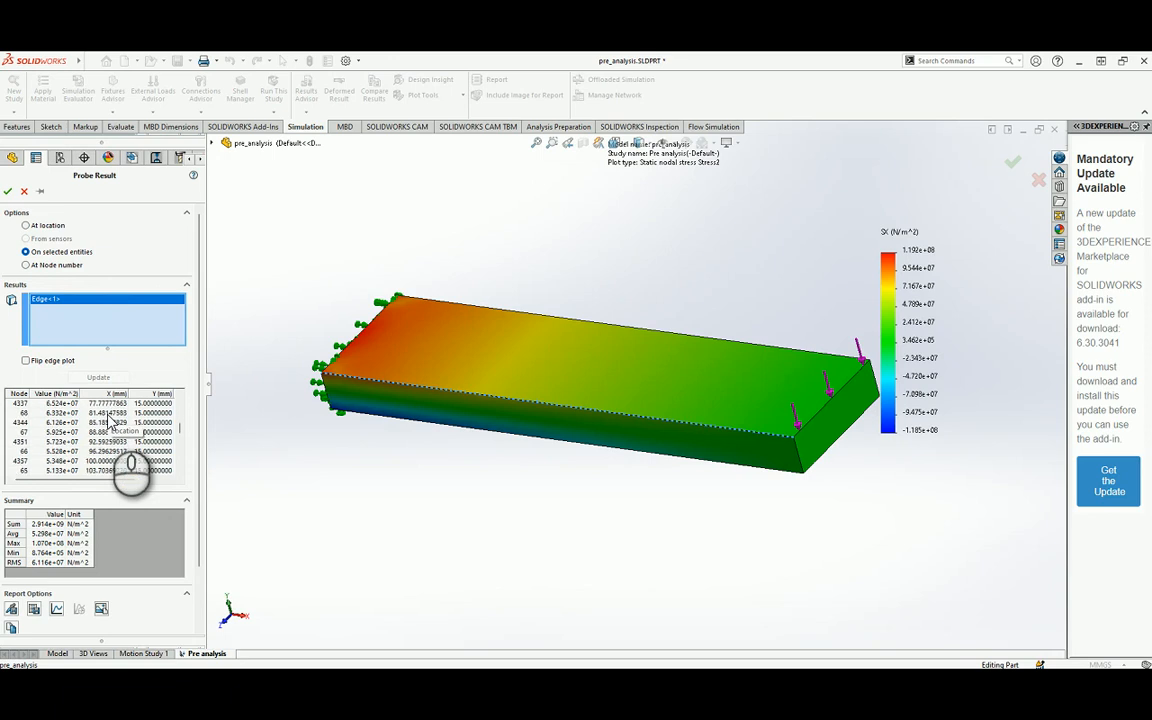
click(100, 462)
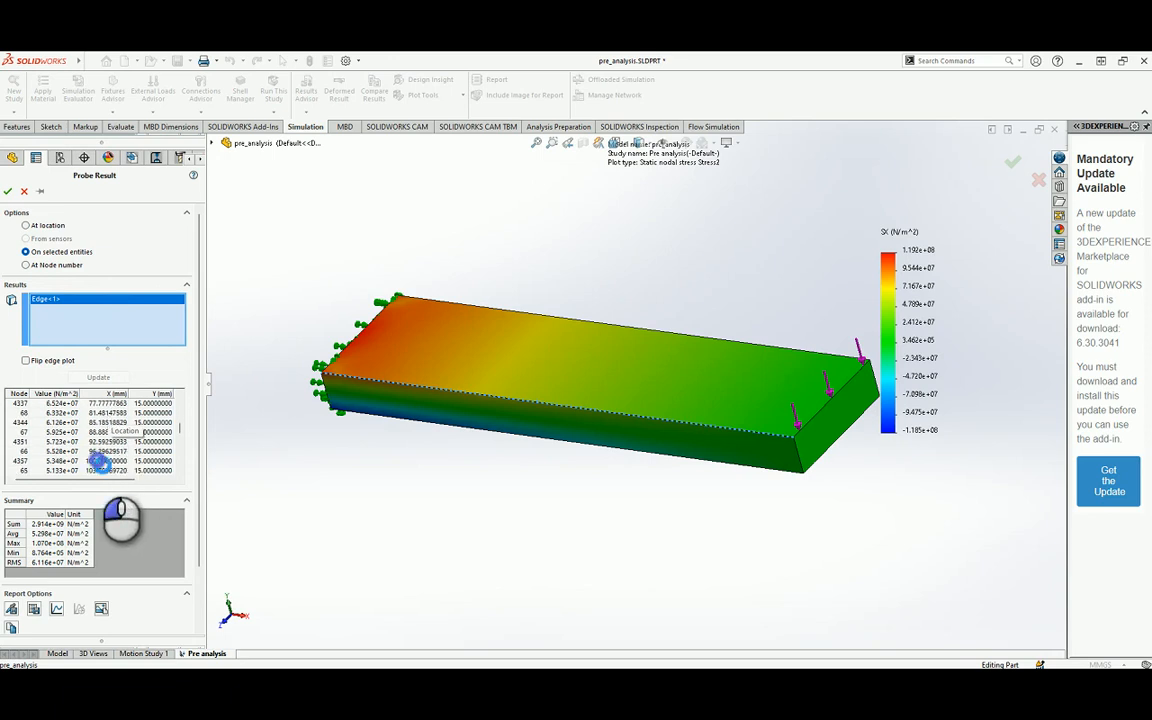